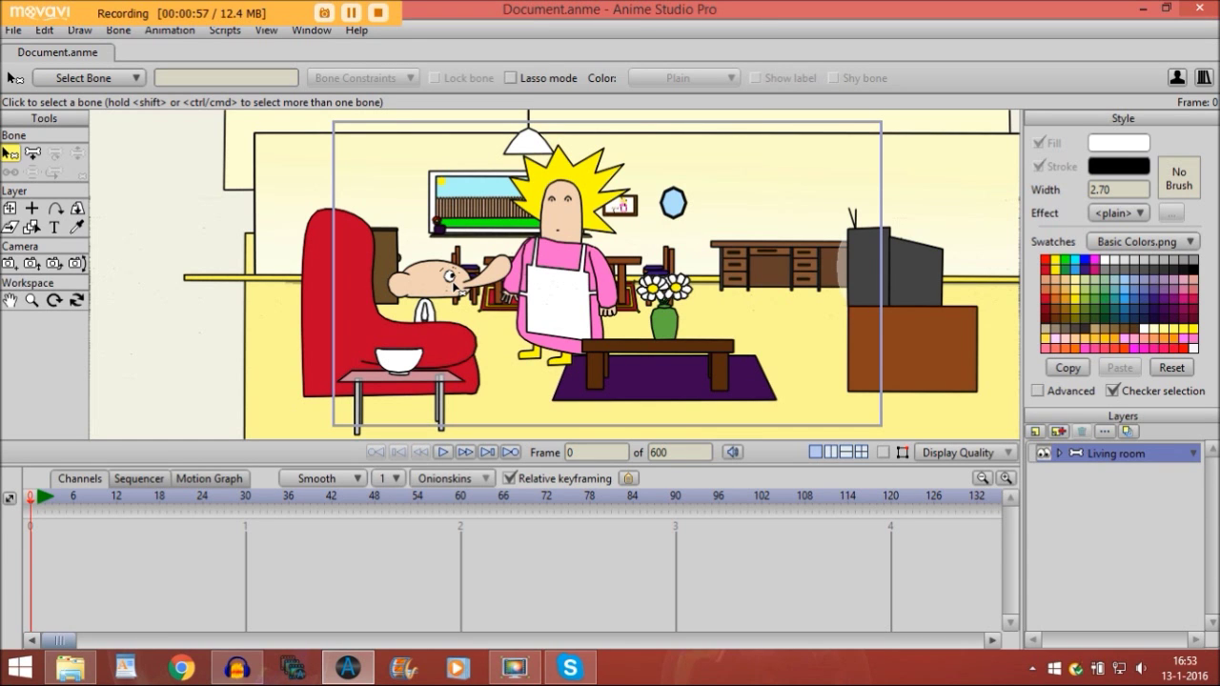
- Pan and zoom the view so the man's face fills the centre
{"action": "left_click", "coordinate": [12, 303]}
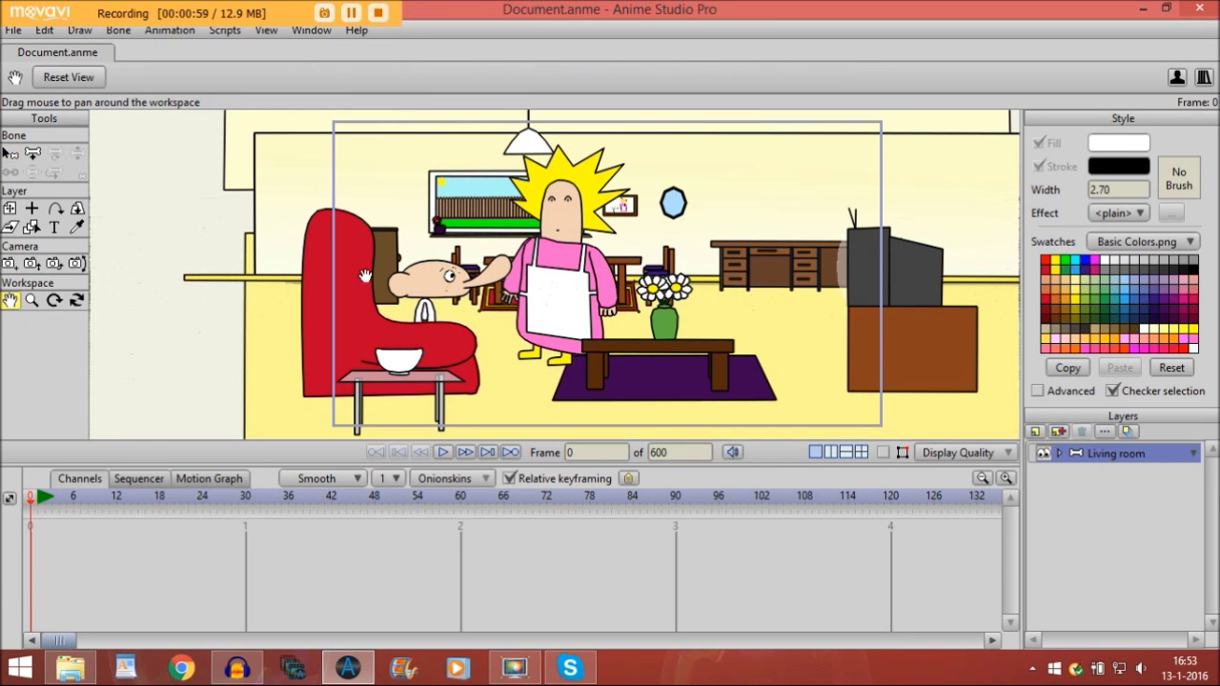
{"action": "left_click_drag", "start_coordinate": [381, 280], "coordinate": [929, 246]}
{"action": "left_click", "coordinate": [31, 300]}
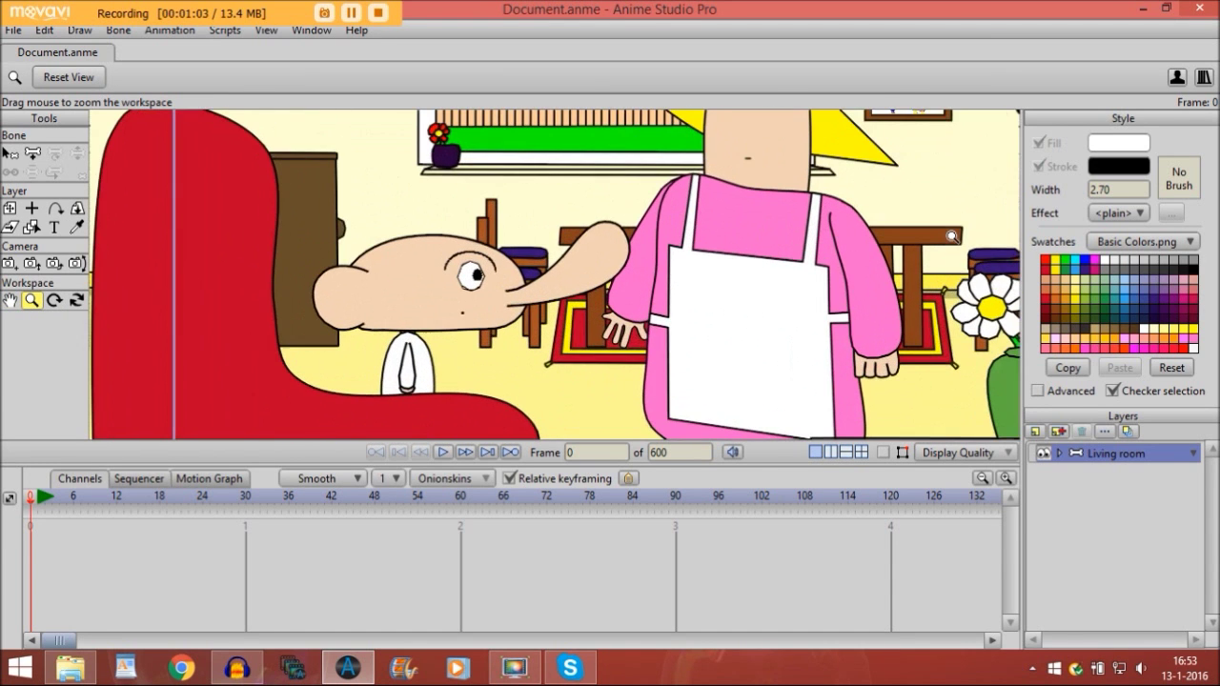
{"action": "scroll", "coordinate": [697, 303], "scroll_direction": "up", "scroll_amount": 2}
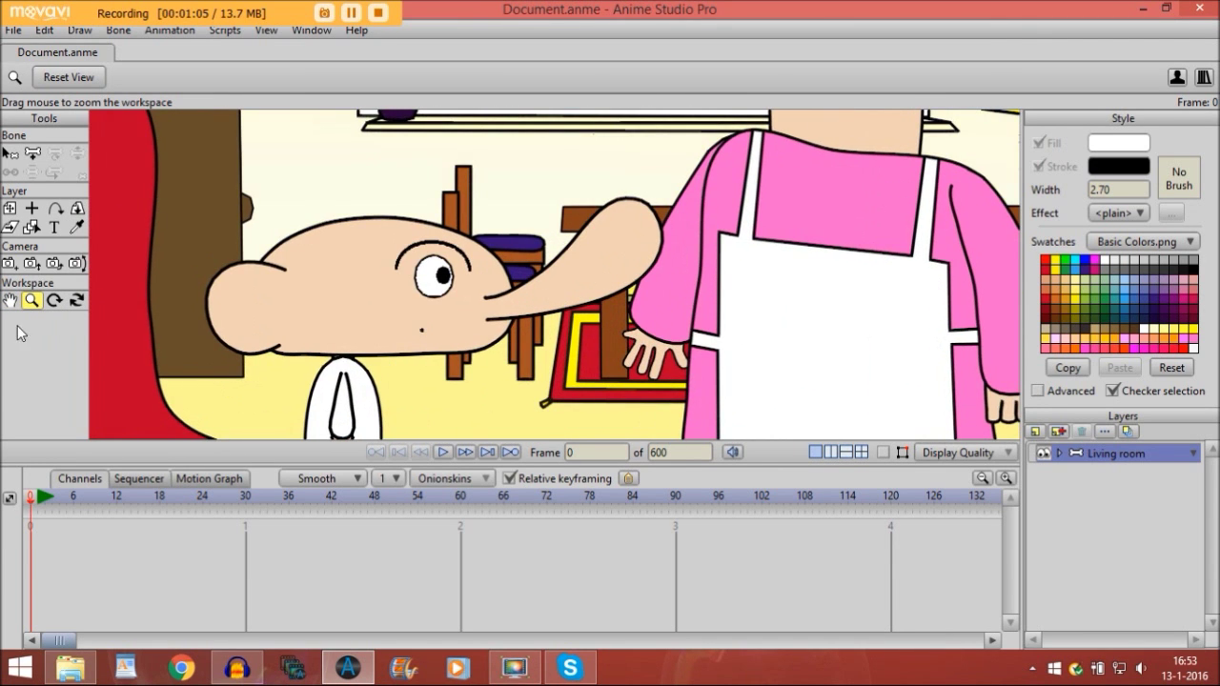
{"action": "left_click", "coordinate": [10, 300]}
{"action": "left_click_drag", "start_coordinate": [244, 278], "coordinate": [347, 259]}
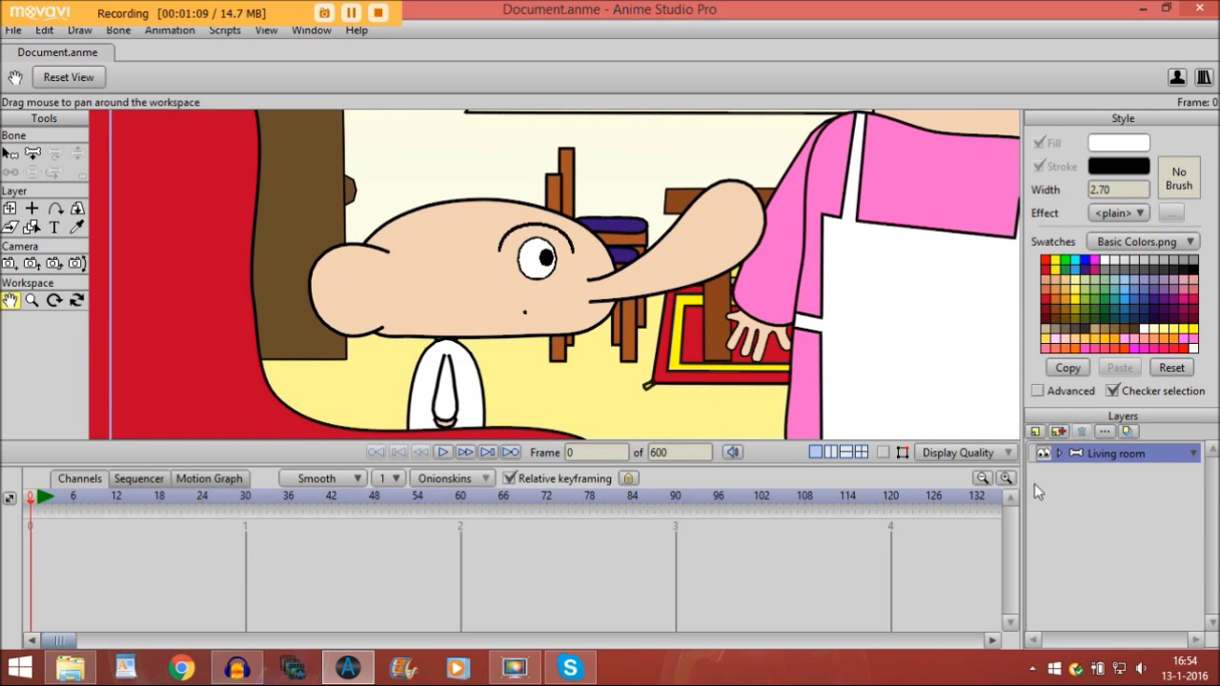
- Expand Living room > Loery > Head and select the Mouth layer to reveal its shapes
{"action": "left_click", "coordinate": [1060, 453]}
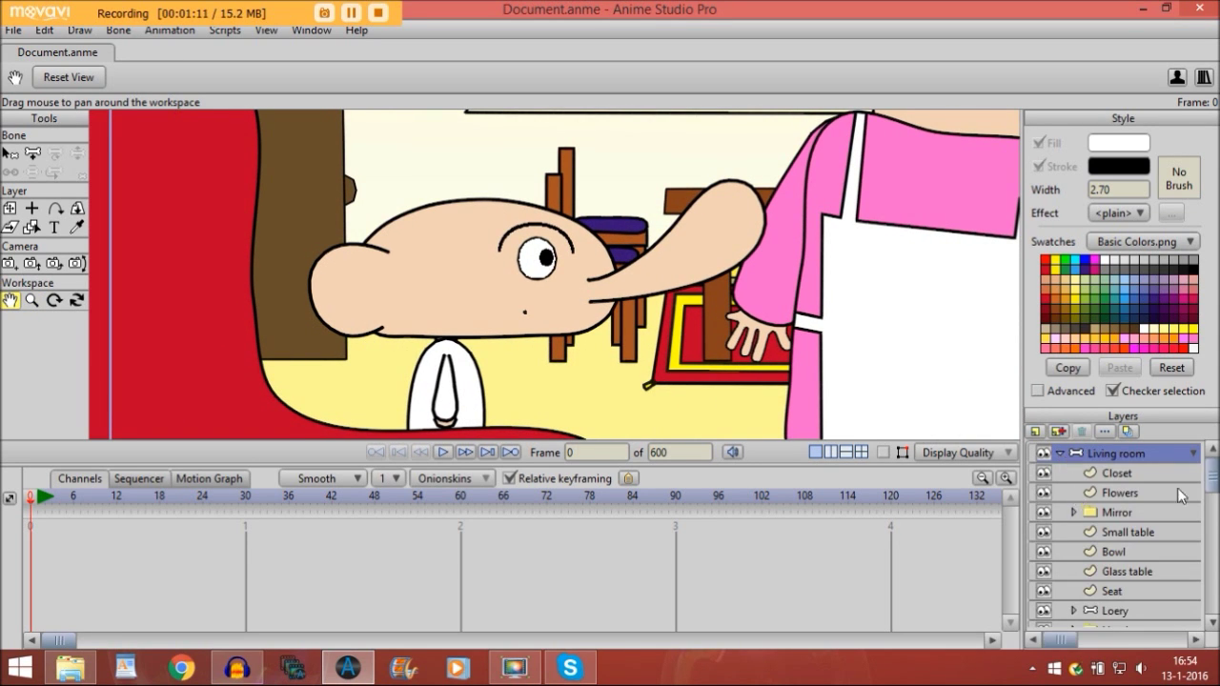
{"action": "left_click_drag", "start_coordinate": [1213, 476], "coordinate": [1213, 505]}
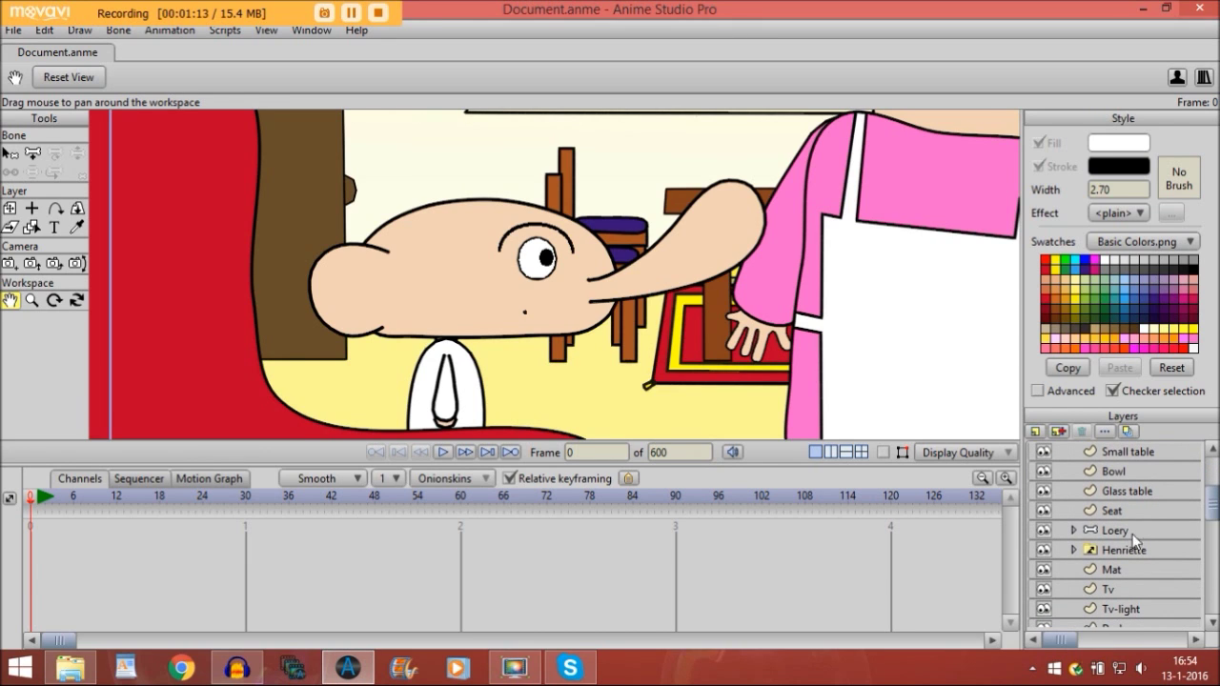
{"action": "left_click", "coordinate": [1075, 530]}
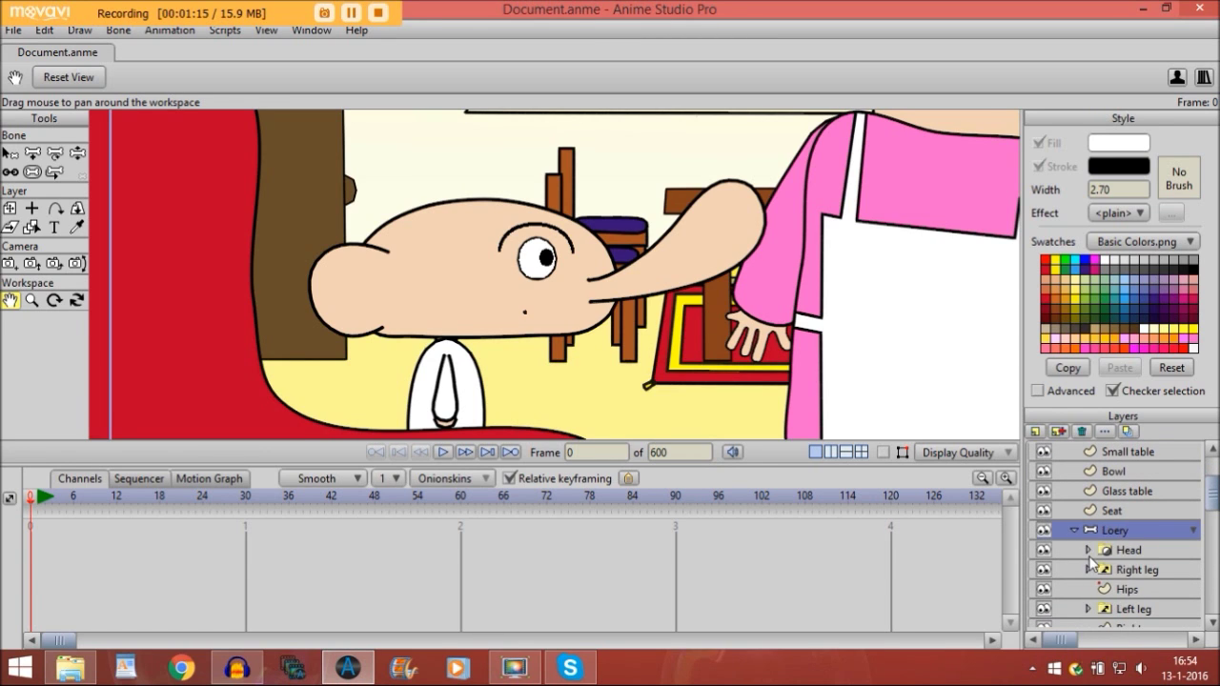
{"action": "left_click", "coordinate": [1091, 553]}
{"action": "left_click", "coordinate": [1088, 551]}
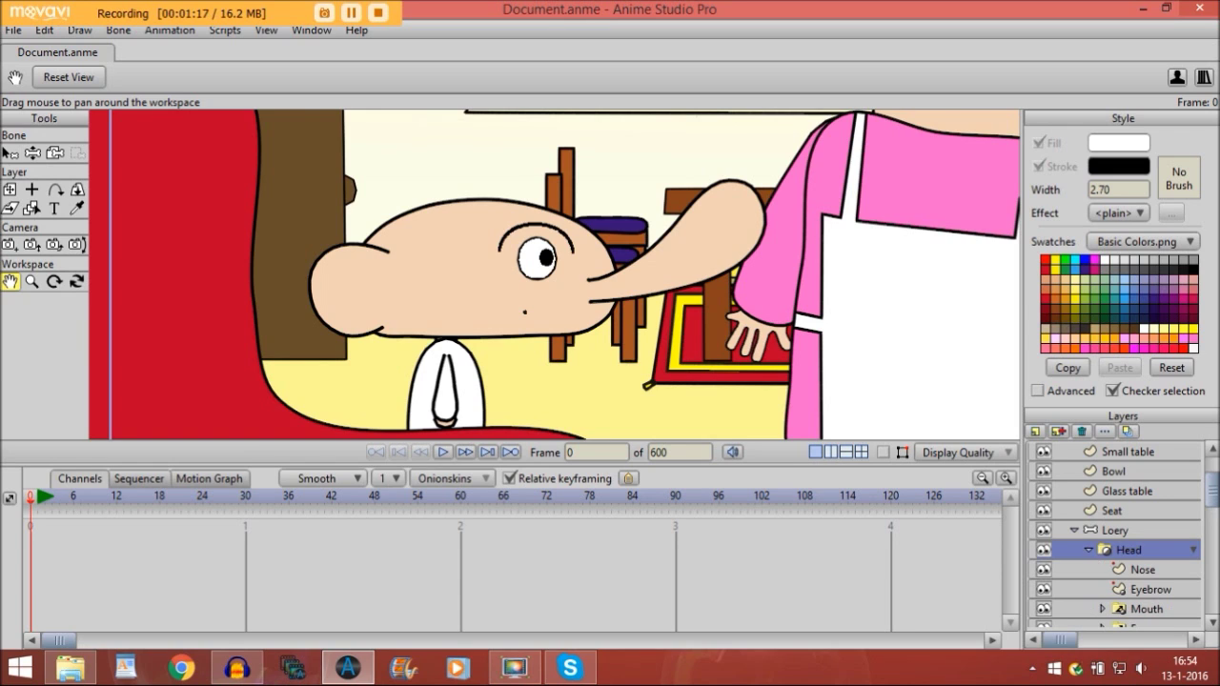
{"action": "left_click_drag", "start_coordinate": [1214, 486], "coordinate": [1214, 516]}
{"action": "left_click", "coordinate": [1153, 505]}
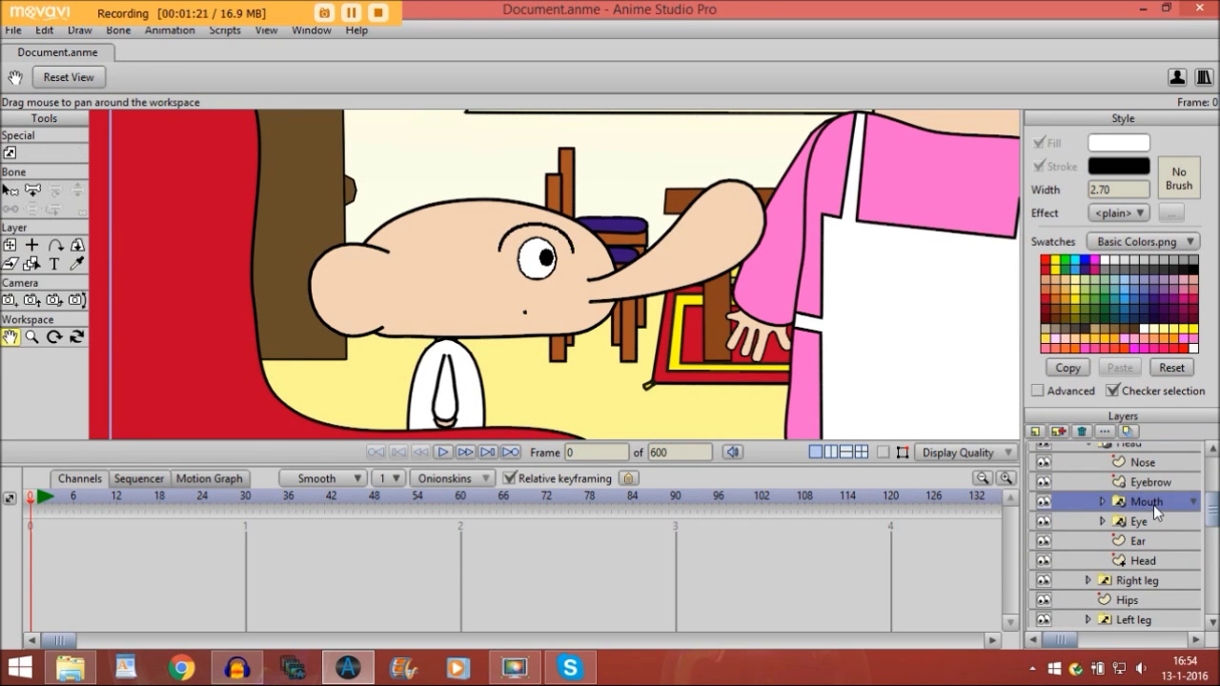
{"action": "left_click", "coordinate": [1103, 503]}
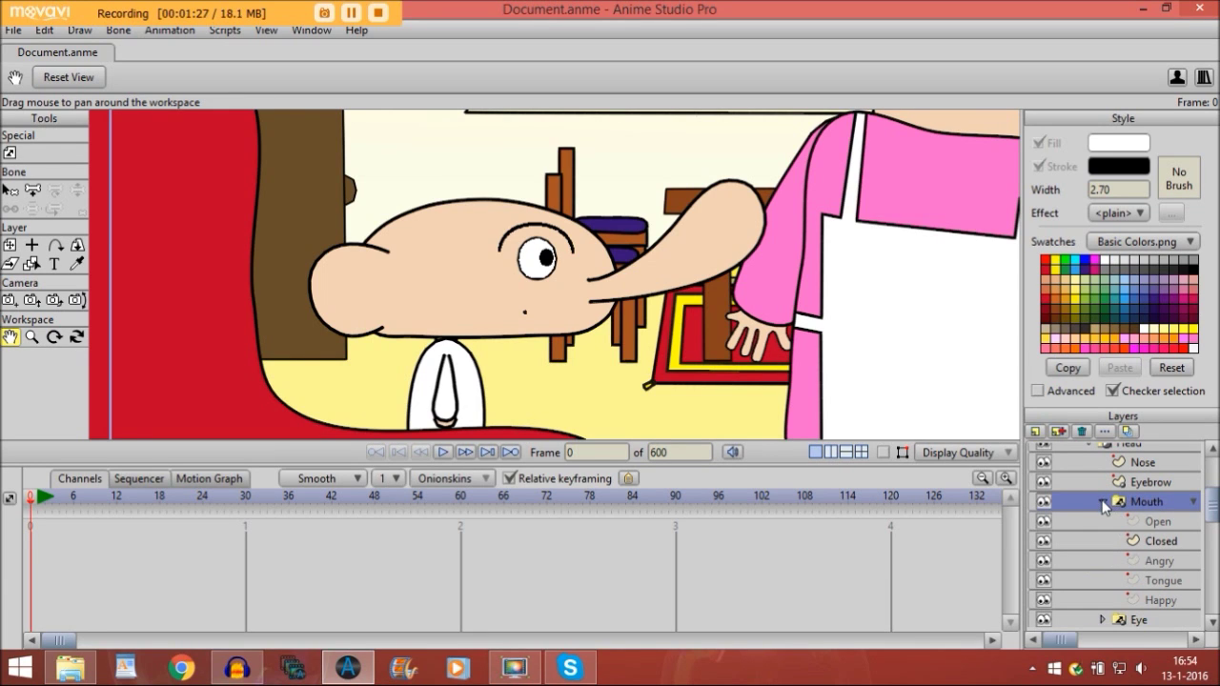
{"action": "left_click", "coordinate": [1103, 503]}
- Switch the man's Mouth layer to Open, then back to Closed
{"action": "right_click", "coordinate": [1134, 510]}
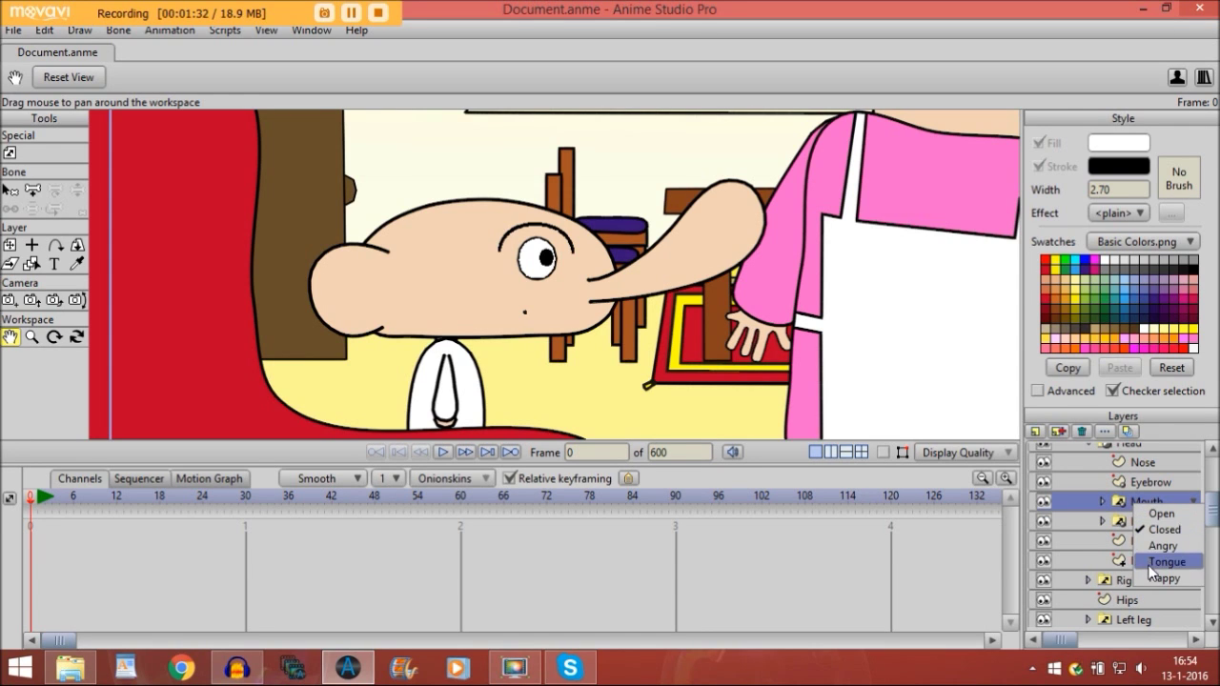
{"action": "left_click", "coordinate": [1161, 514]}
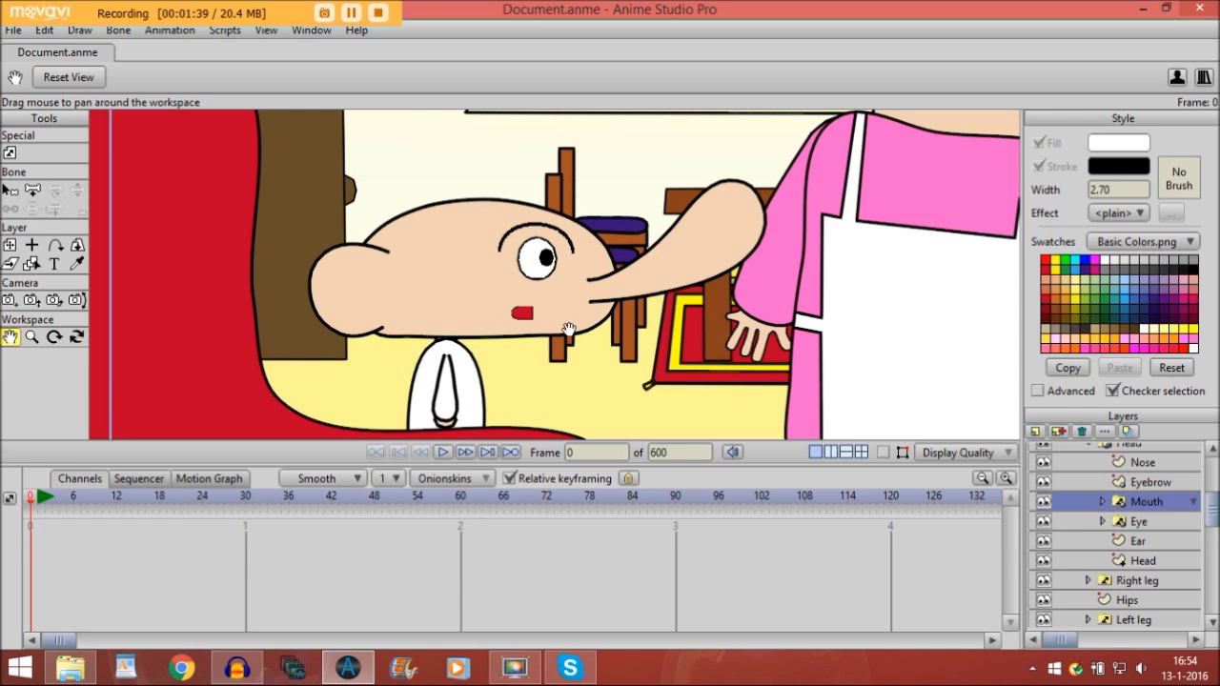
{"action": "right_click", "coordinate": [1133, 503]}
{"action": "left_click", "coordinate": [1161, 525]}
{"action": "left_click", "coordinate": [308, 32]}
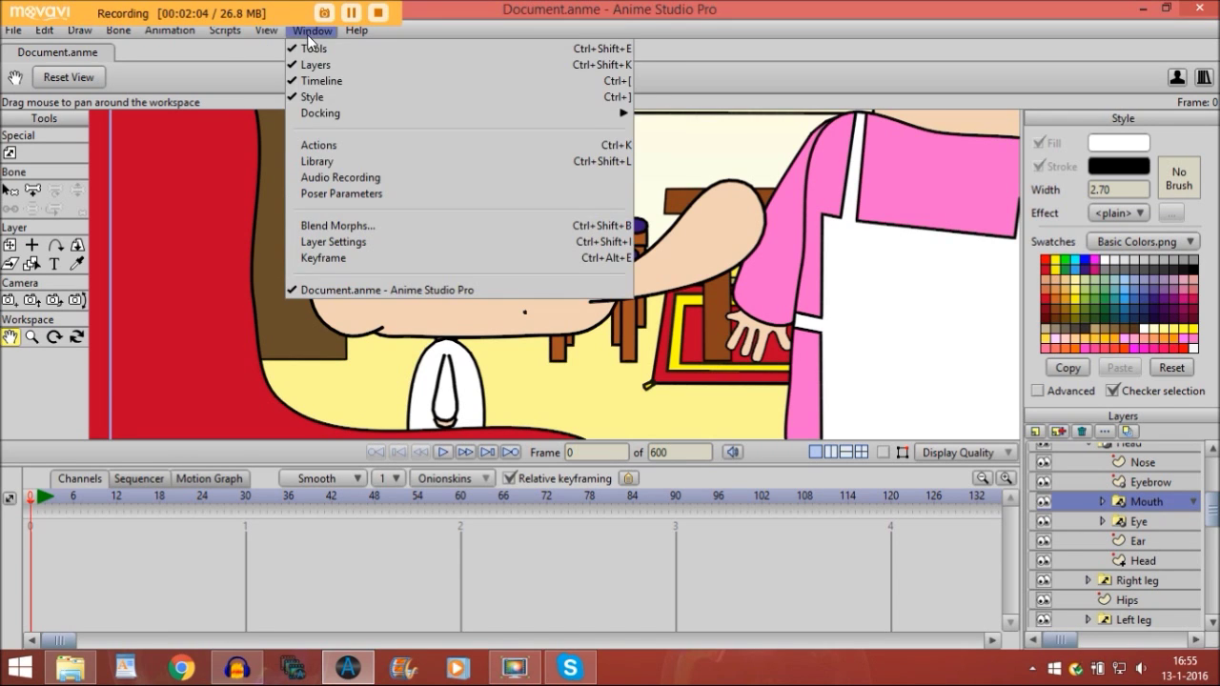
- In the Actions panel, add a new action named 'Talking short'
{"action": "left_click", "coordinate": [328, 146]}
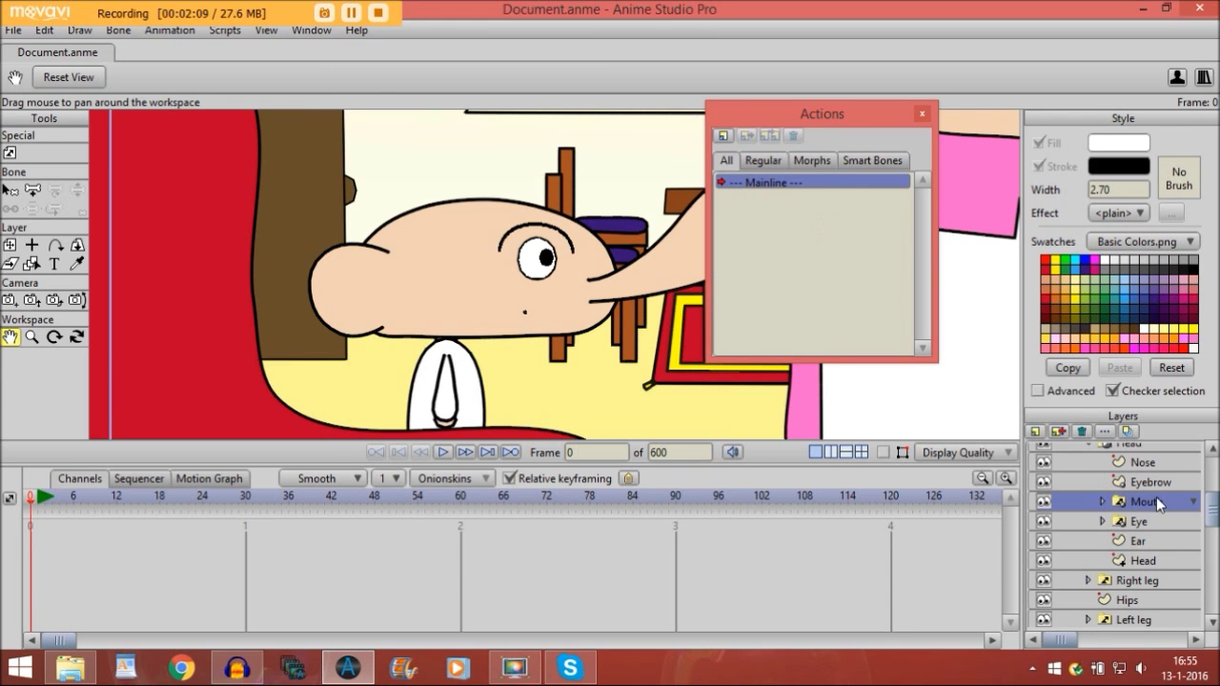
{"action": "left_click", "coordinate": [724, 136]}
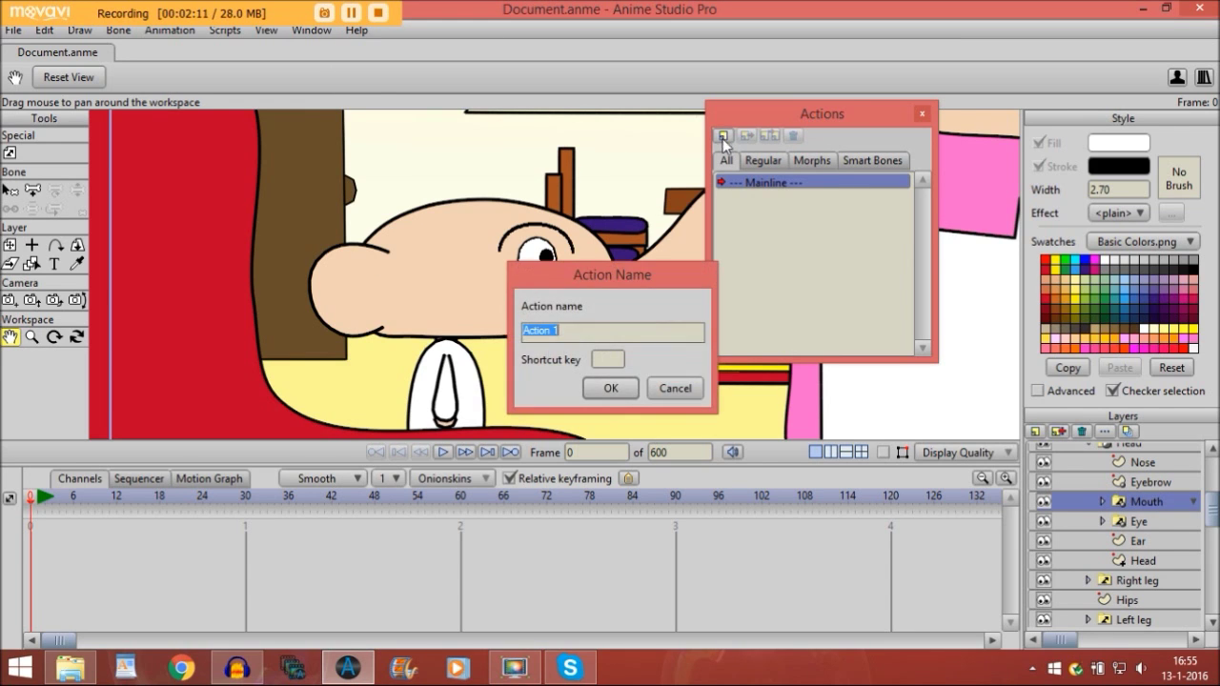
{"action": "key", "text": "Caps_Lock"}
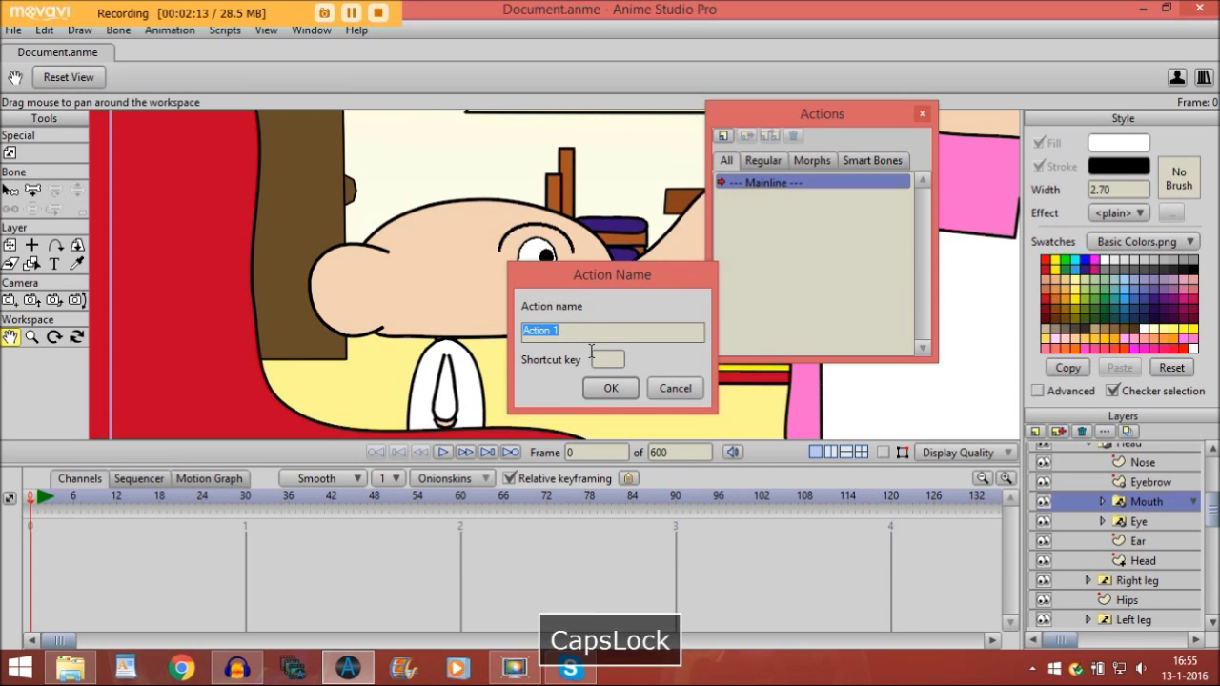
{"action": "type", "text": "Talking short"}
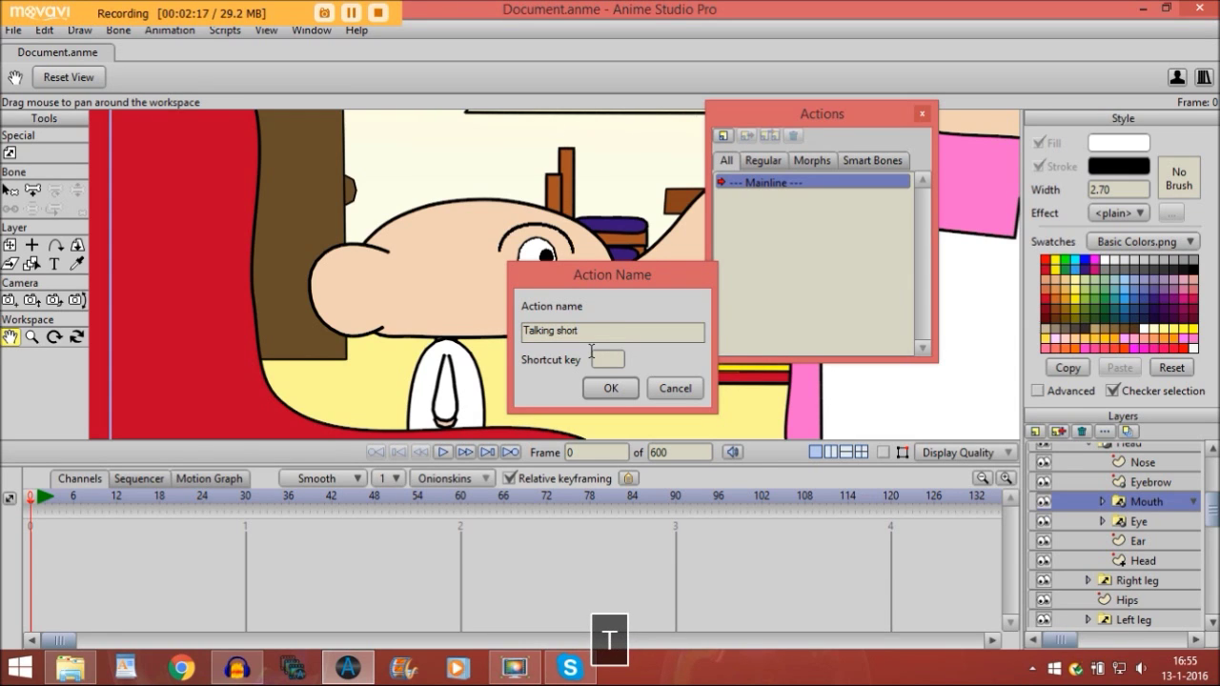
{"action": "left_click", "coordinate": [602, 385]}
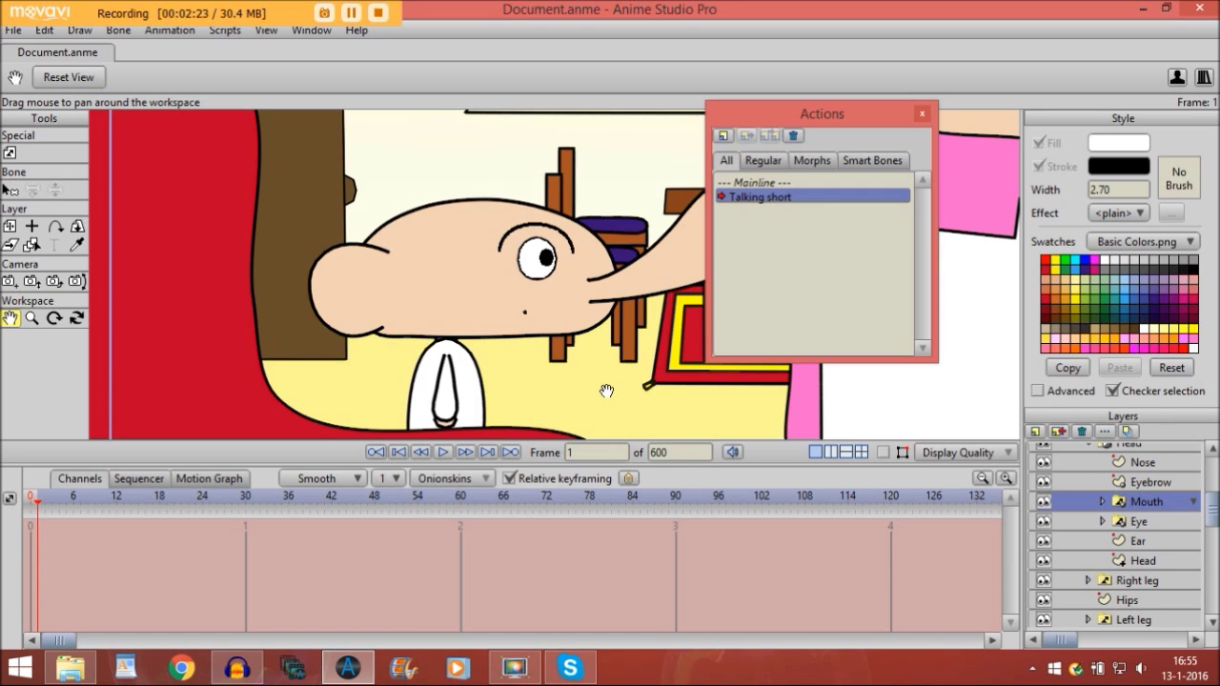
- Key the mouth Open at frame 2 and Closed at frame 4, then return to Mainline
{"action": "key", "text": "Right"}
{"action": "left_click", "coordinate": [1144, 500]}
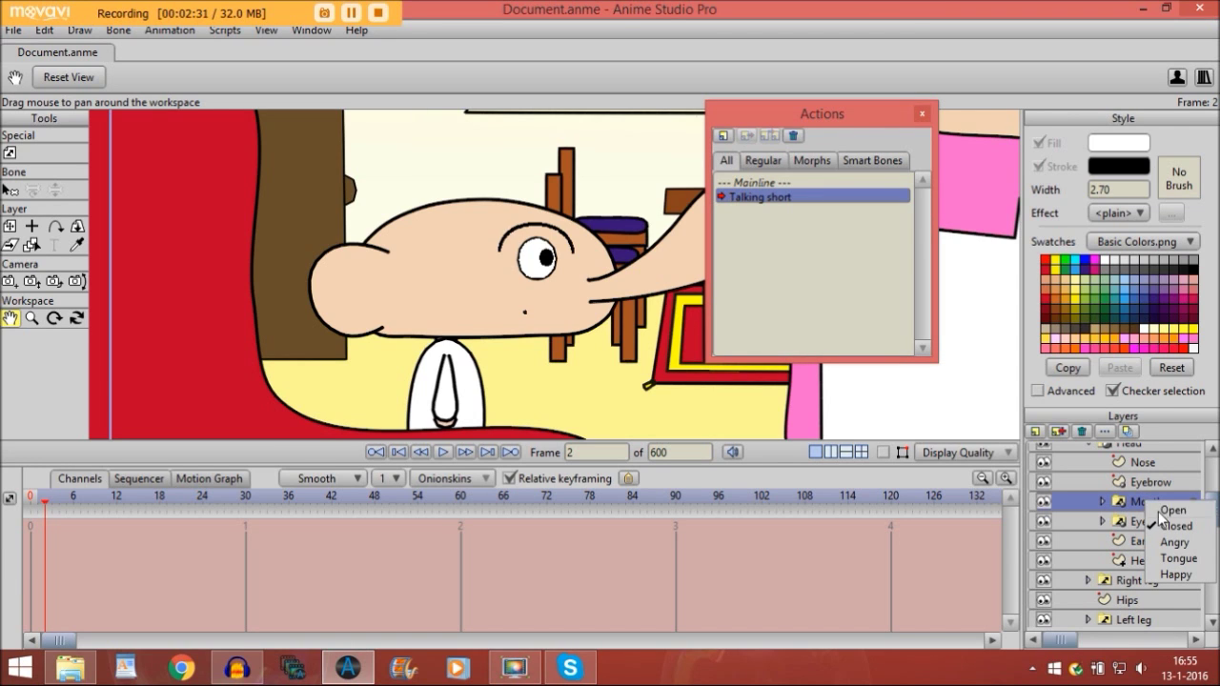
{"action": "left_click", "coordinate": [1158, 510]}
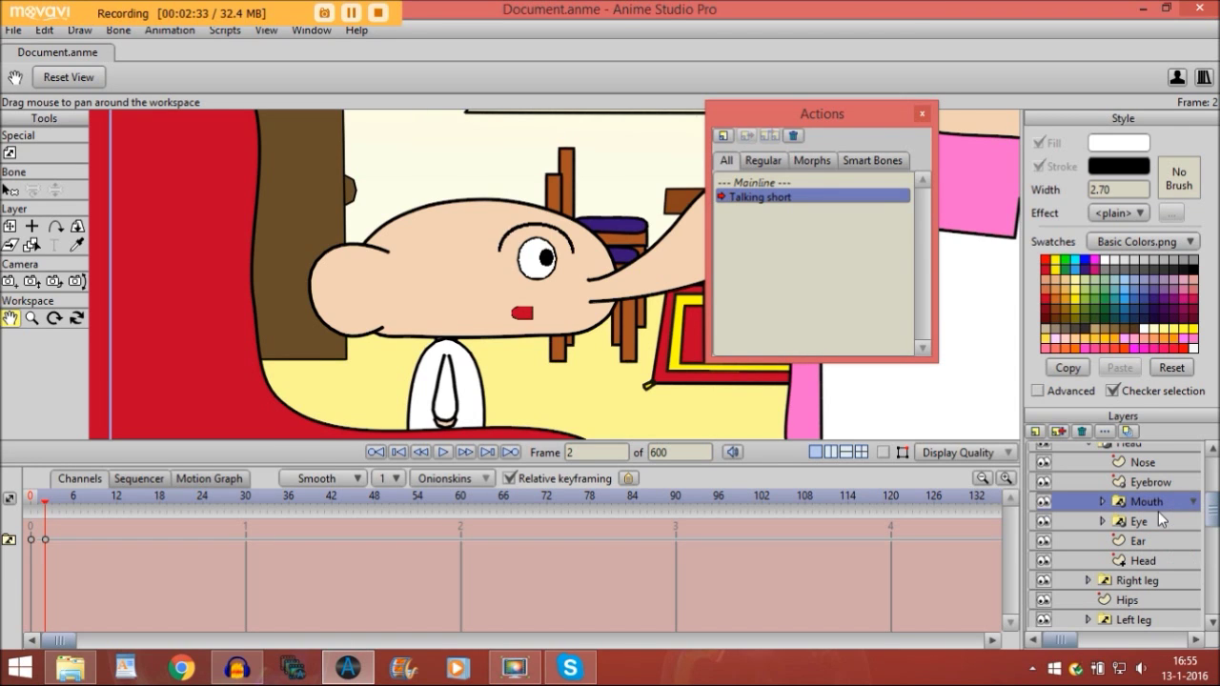
{"action": "key", "text": "Left"}
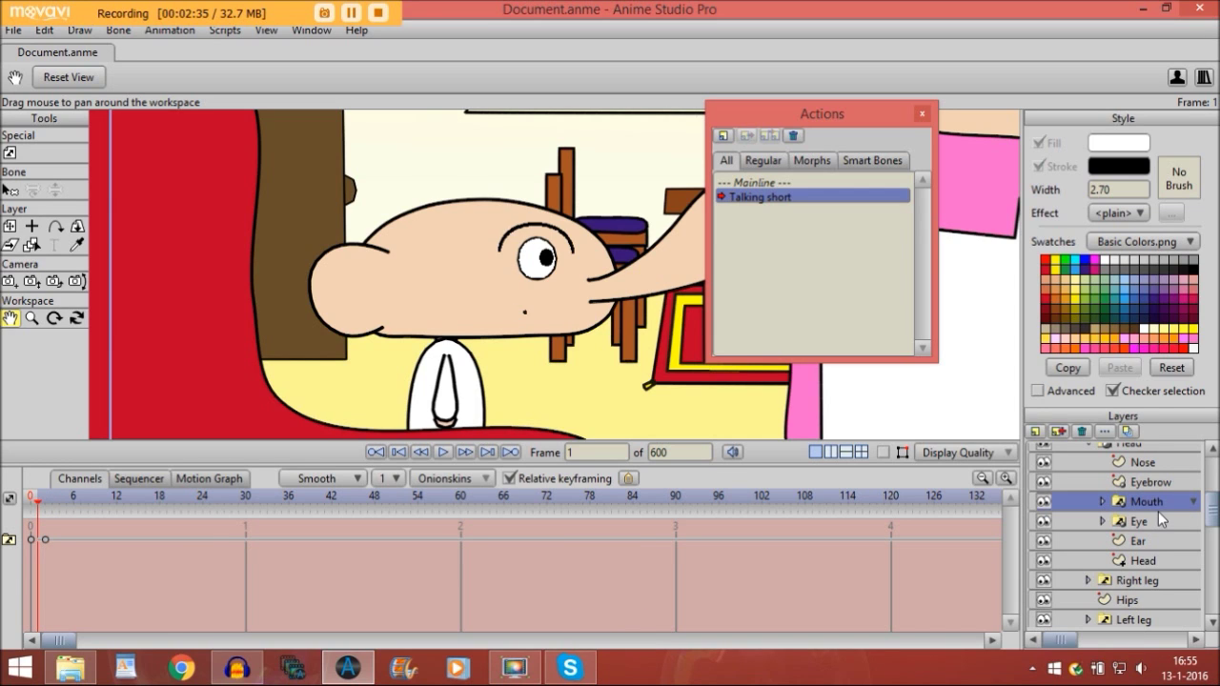
{"action": "key", "text": "Right"}
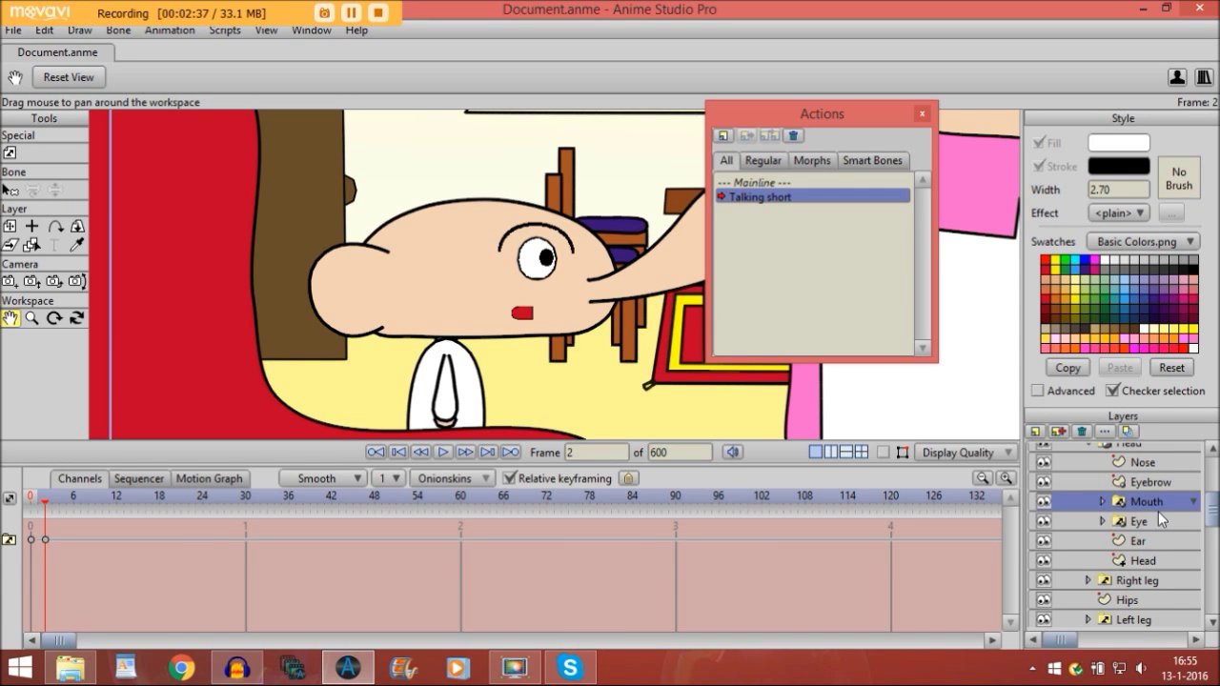
{"action": "key", "text": "Right"}
{"action": "key", "text": "Right"}
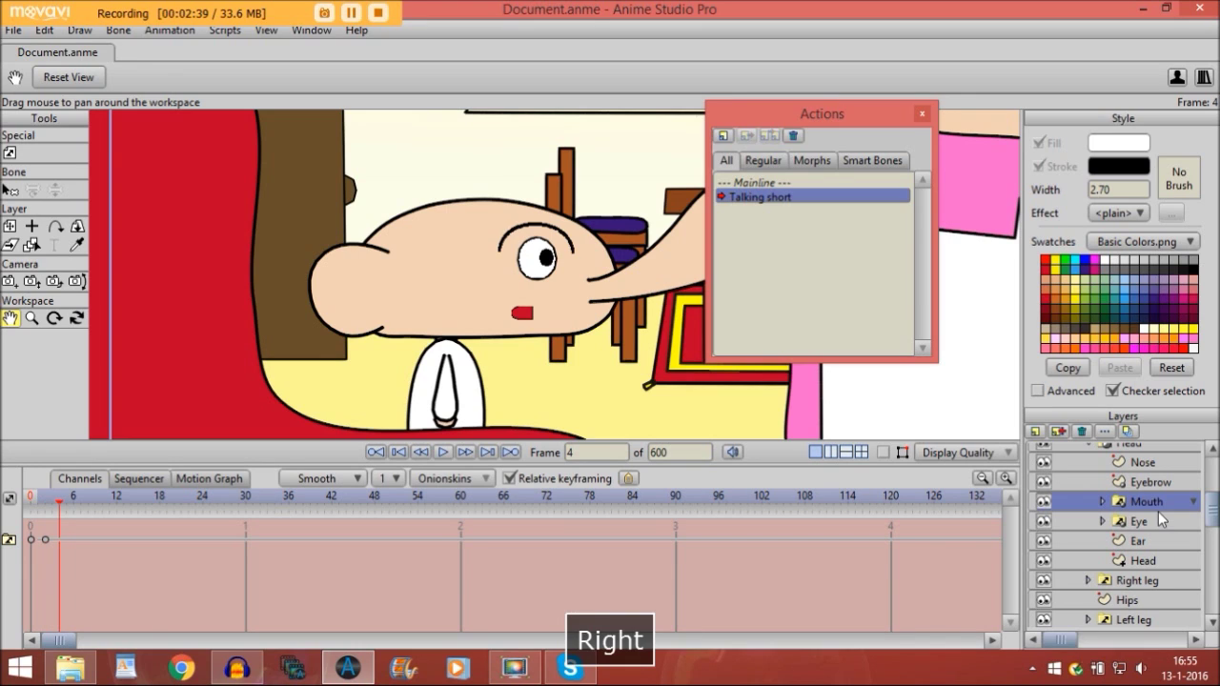
{"action": "right_click", "coordinate": [1153, 503]}
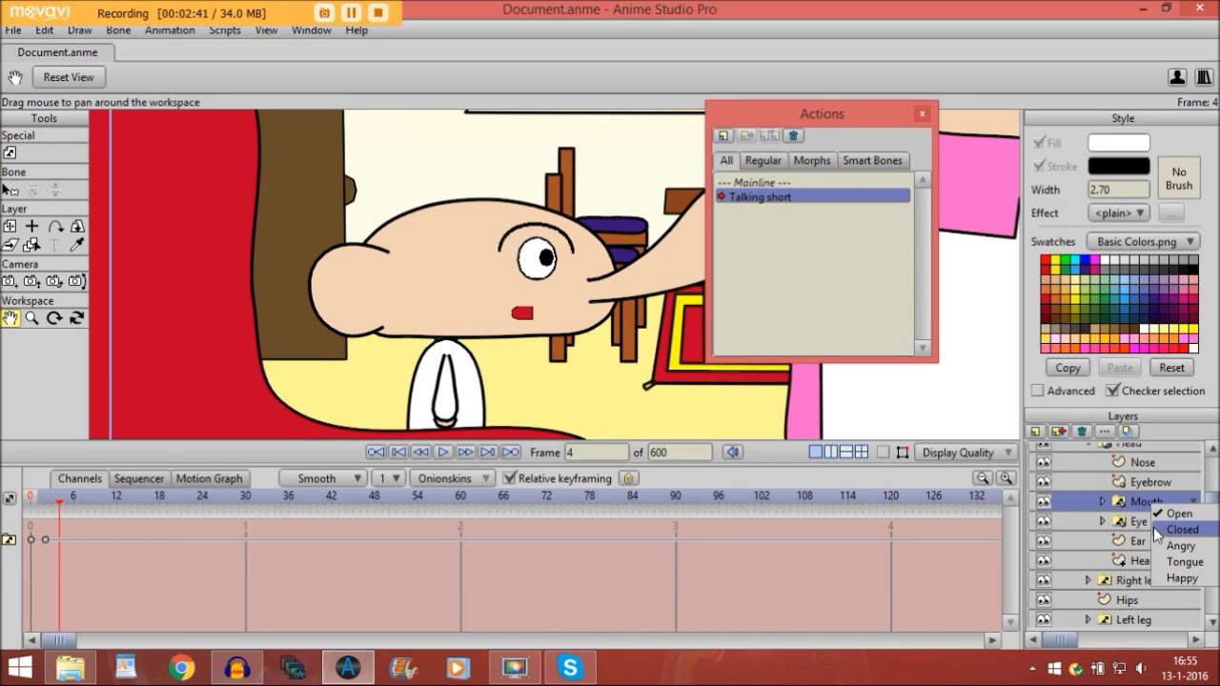
{"action": "left_click", "coordinate": [1162, 529]}
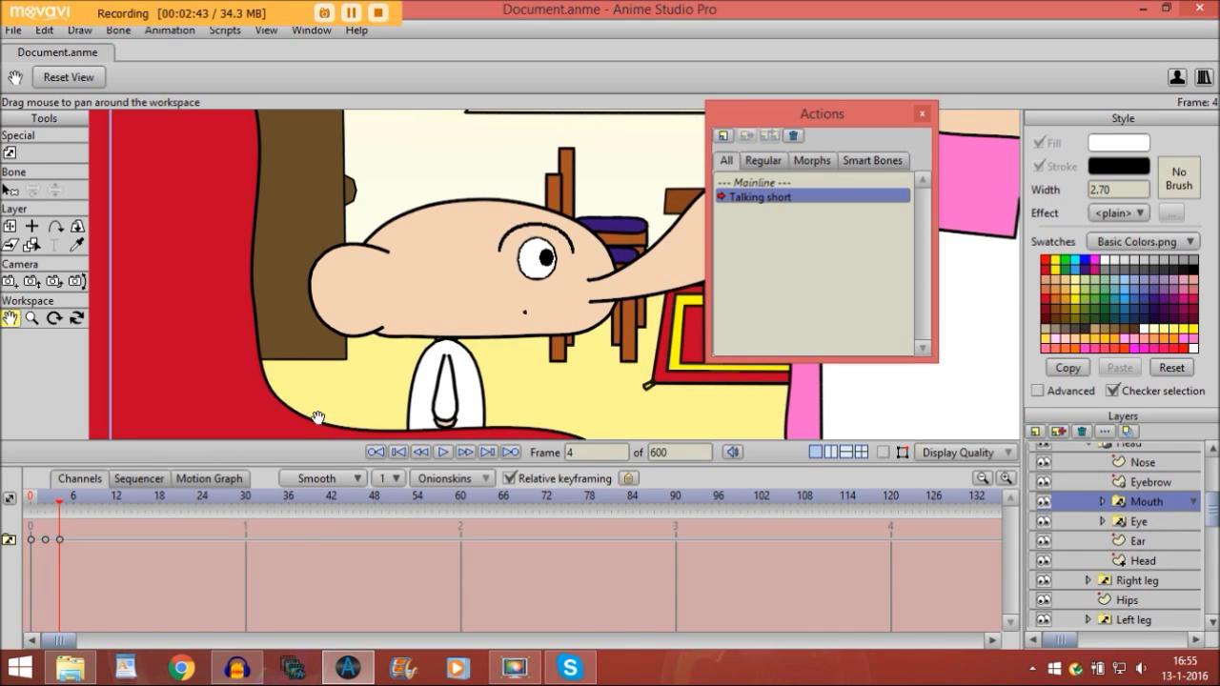
{"action": "mouse_move", "coordinate": [57, 508]}
{"action": "left_mouse_down"}
{"action": "mouse_move", "coordinate": [33, 508]}
{"action": "mouse_move", "coordinate": [60, 505]}
{"action": "left_mouse_up"}
{"action": "left_click", "coordinate": [745, 183]}
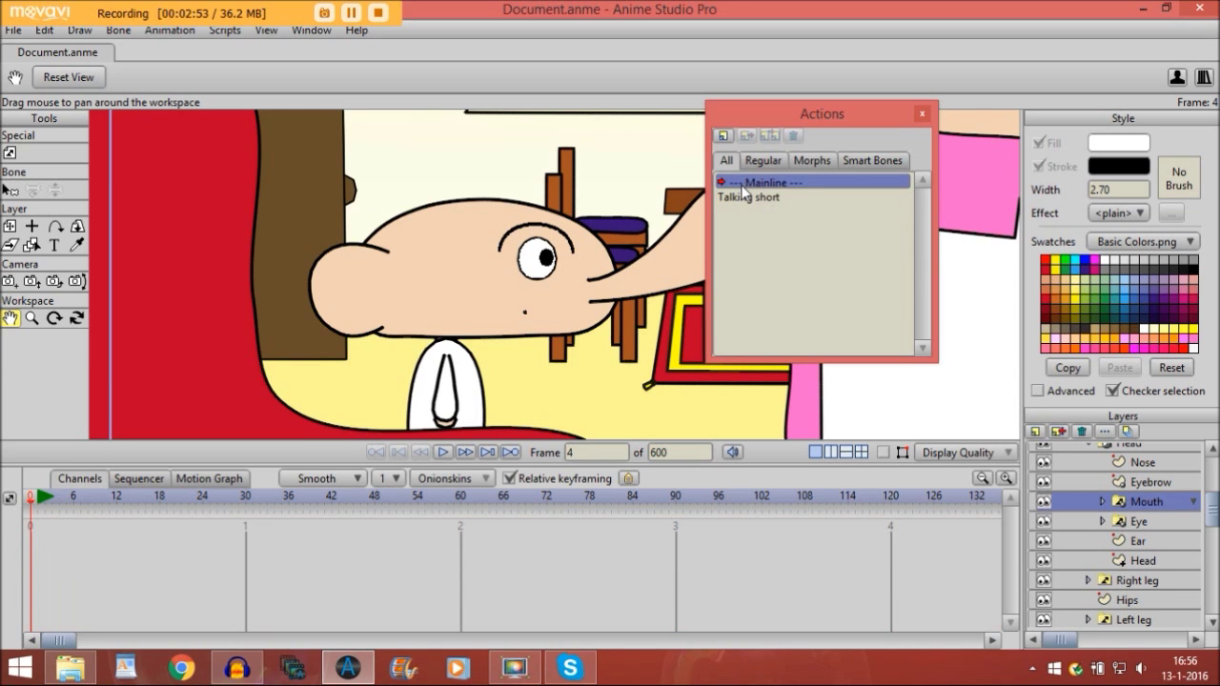
- Add a second action named 'Talking long'
{"action": "left_click", "coordinate": [724, 137]}
{"action": "type", "text": "T"}
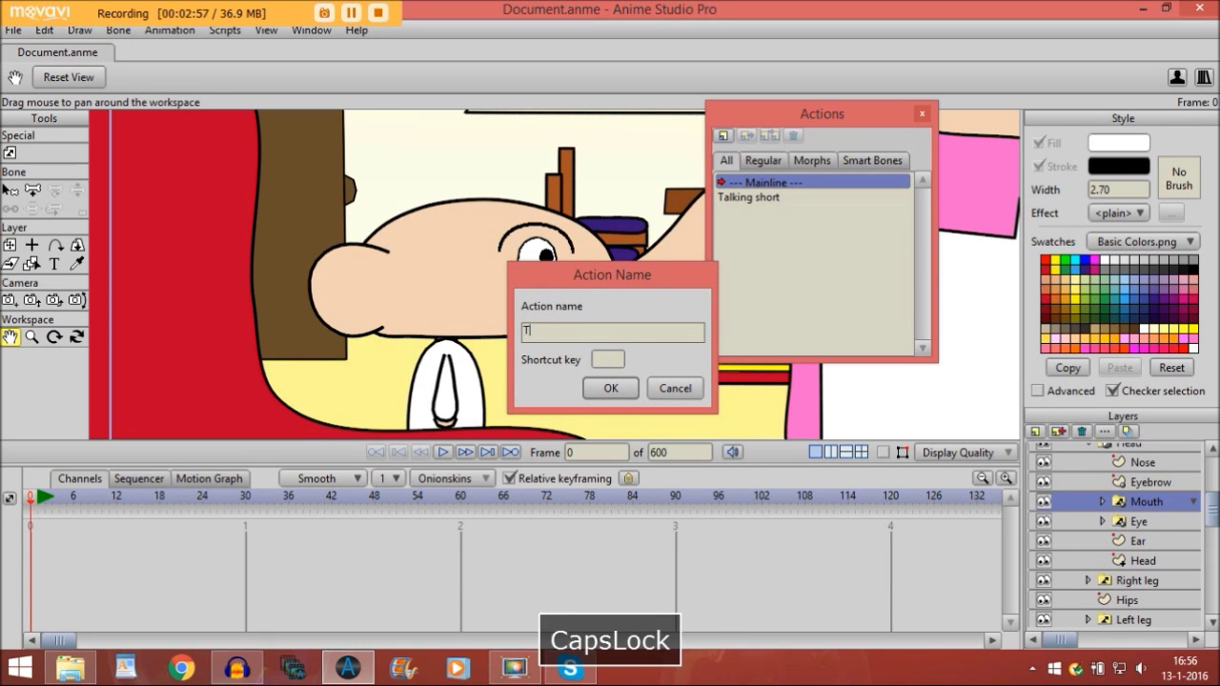
{"action": "type", "text": "alking long"}
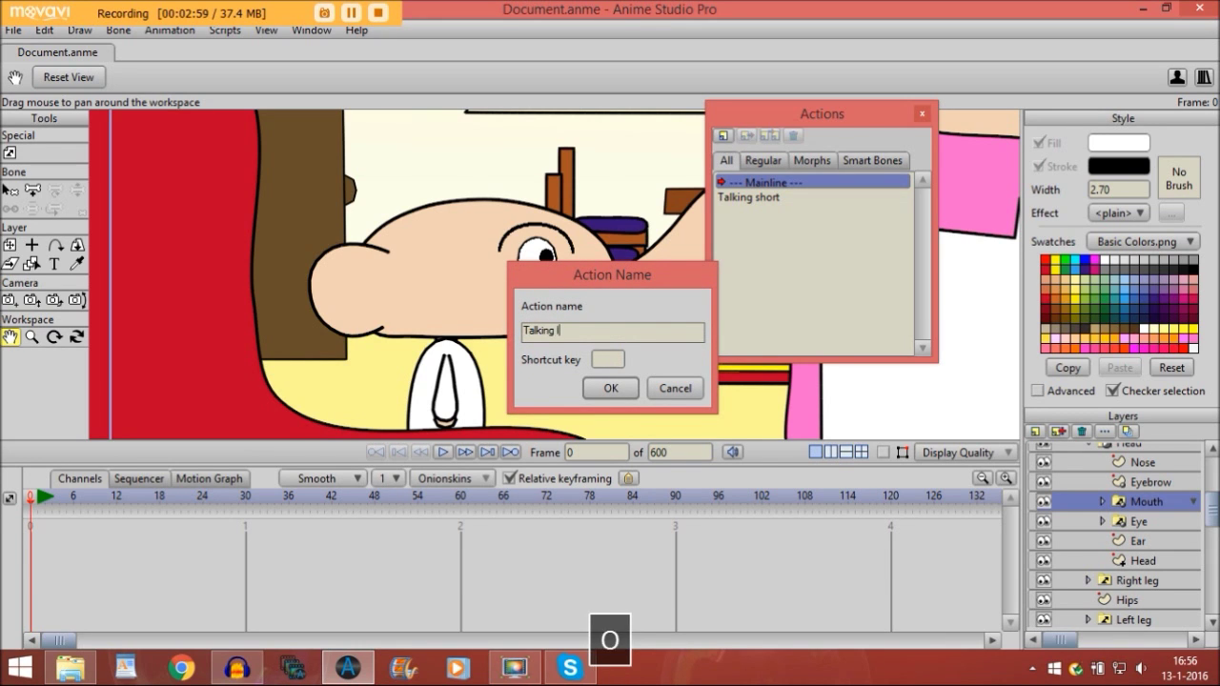
{"action": "left_click", "coordinate": [612, 390]}
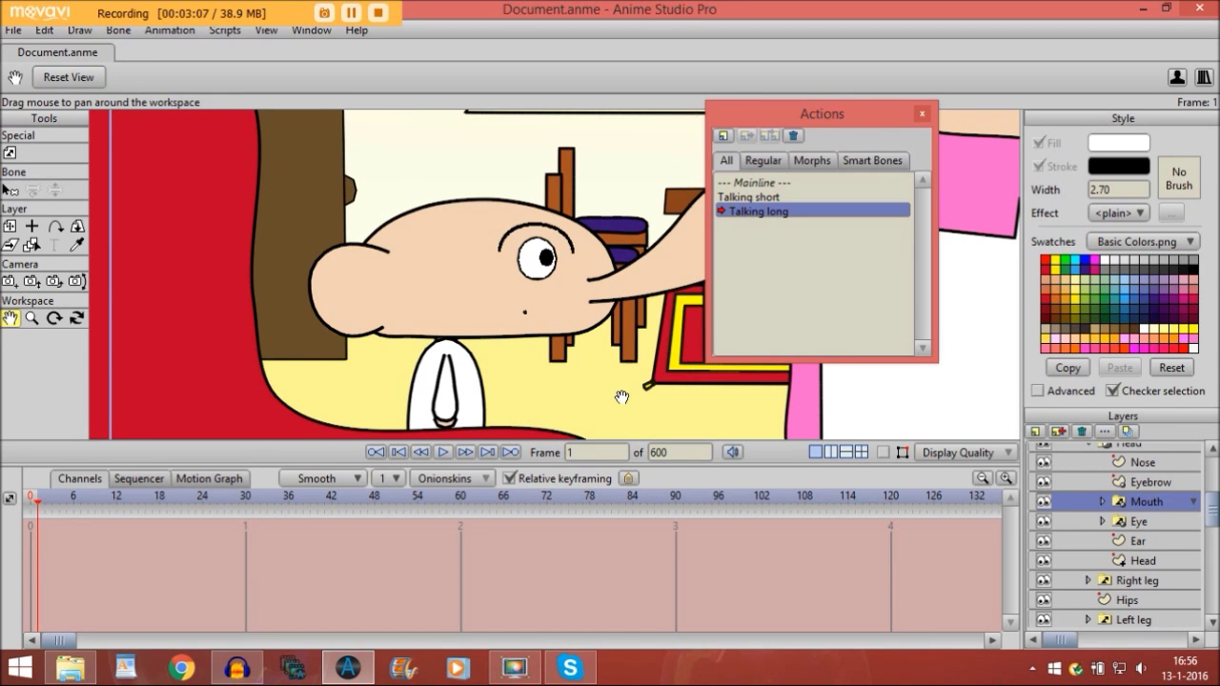
- Key the mouth Open at frame 2 and Closed at frame 4
{"action": "key", "text": "Right"}
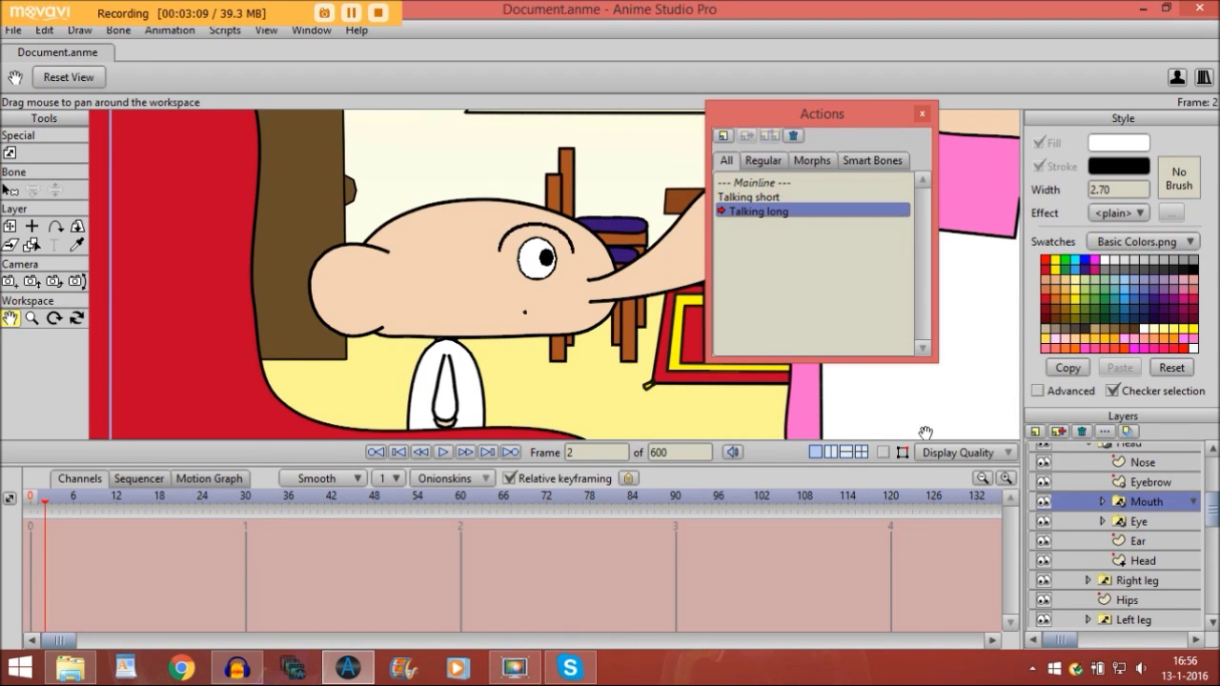
{"action": "right_click", "coordinate": [1136, 505]}
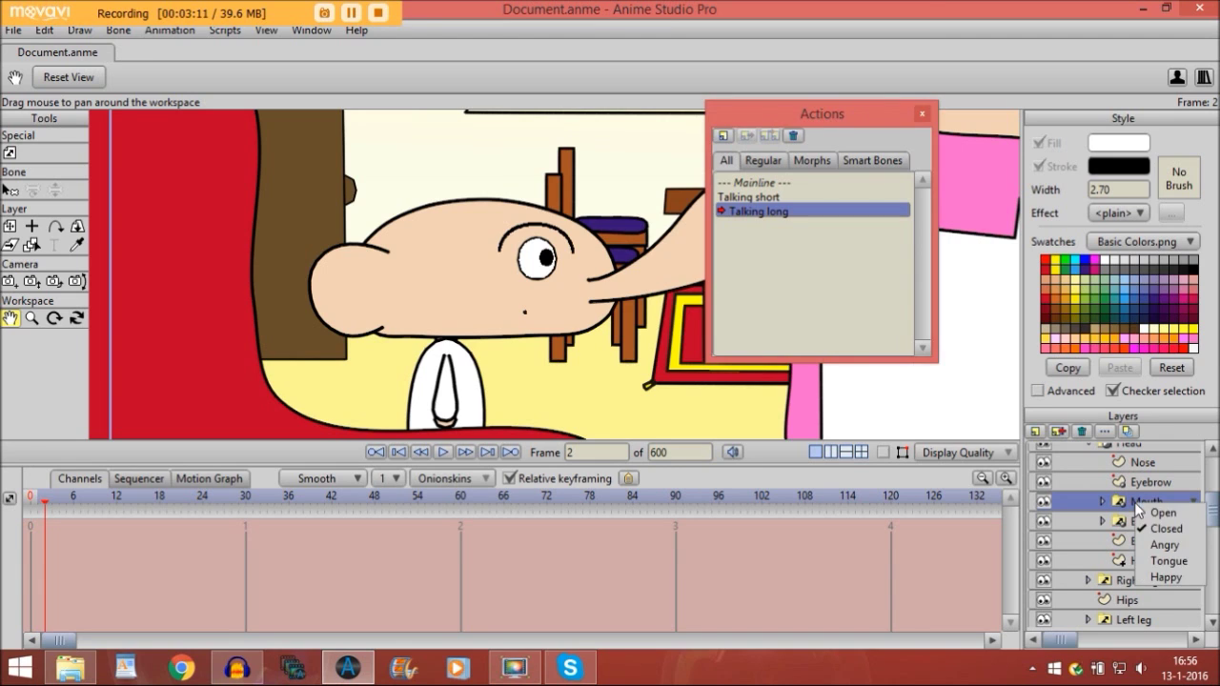
{"action": "left_click", "coordinate": [1157, 515]}
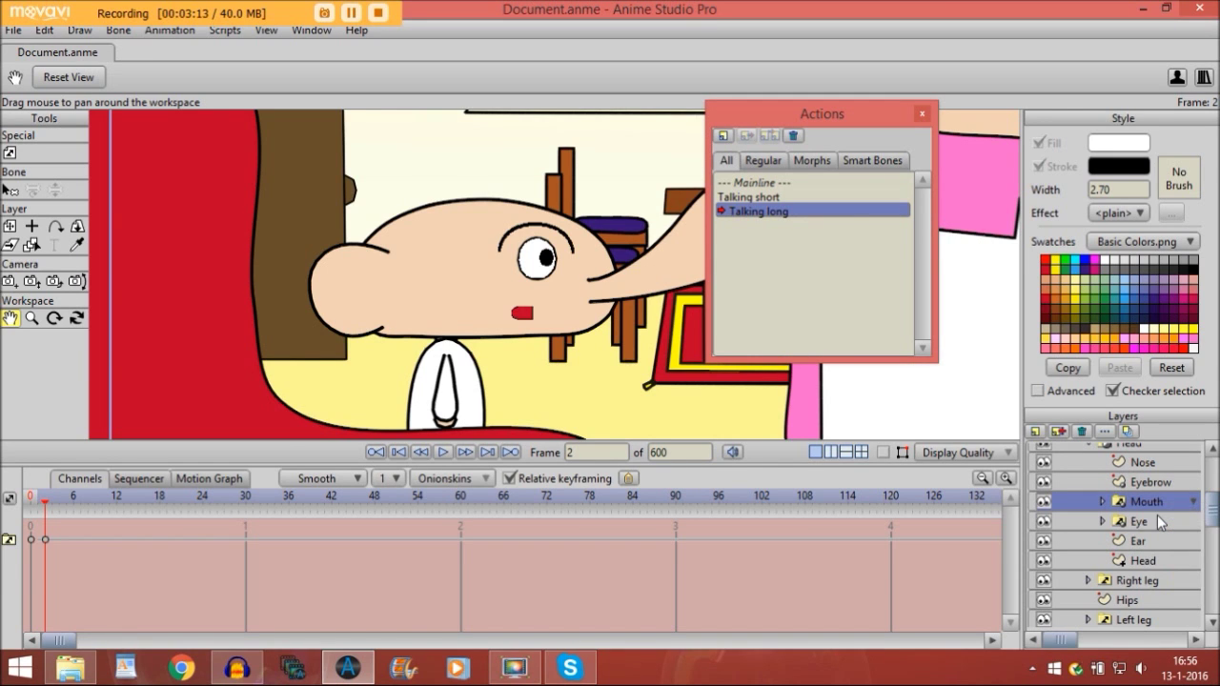
{"action": "key", "text": "Right"}
{"action": "key", "text": "Right"}
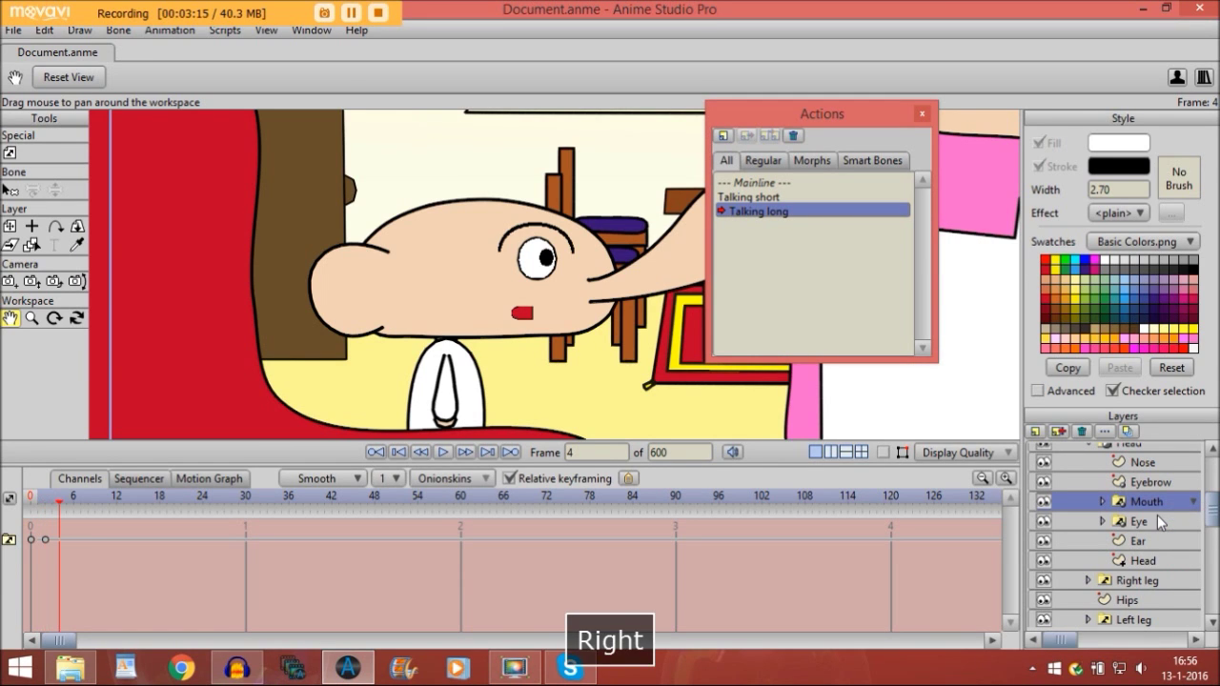
{"action": "right_click", "coordinate": [1152, 506]}
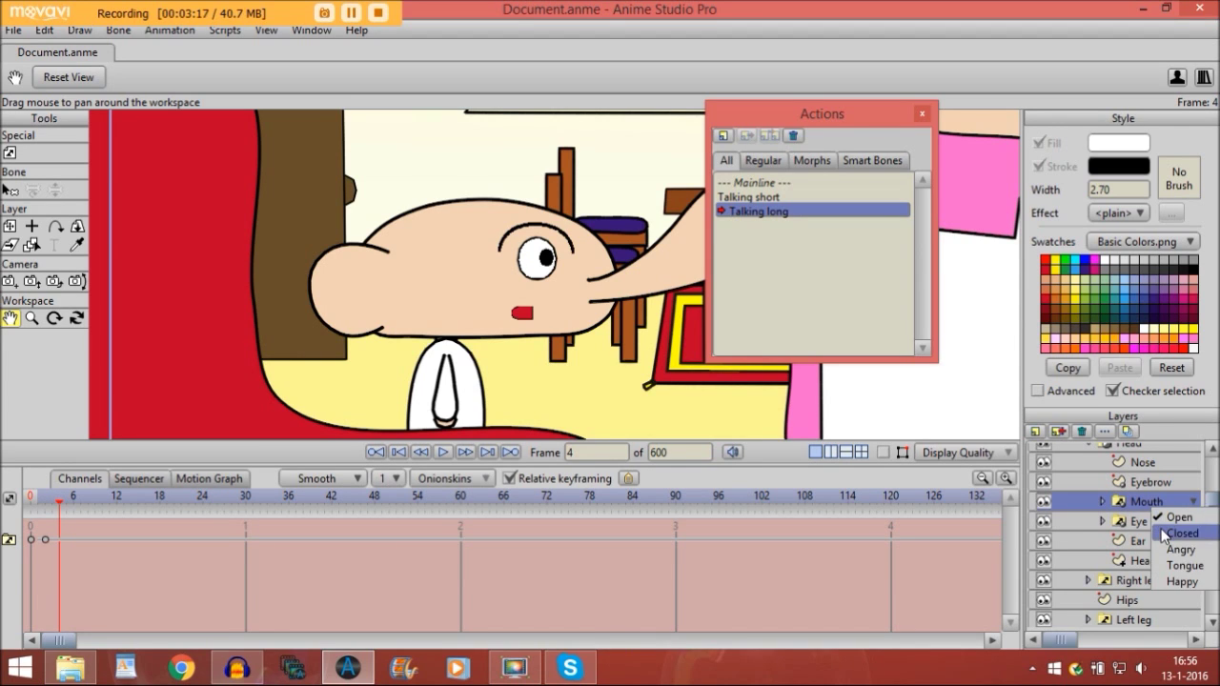
{"action": "left_click", "coordinate": [1172, 533]}
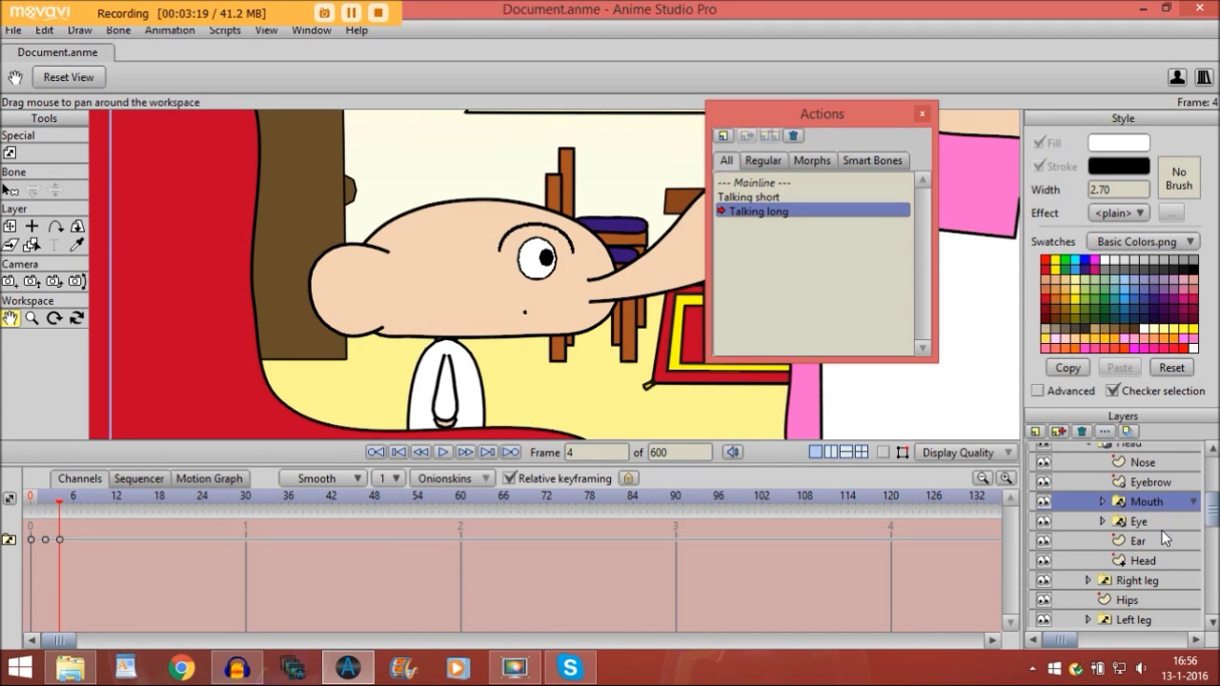
{"action": "key", "text": "Right"}
{"action": "key", "text": "Right"}
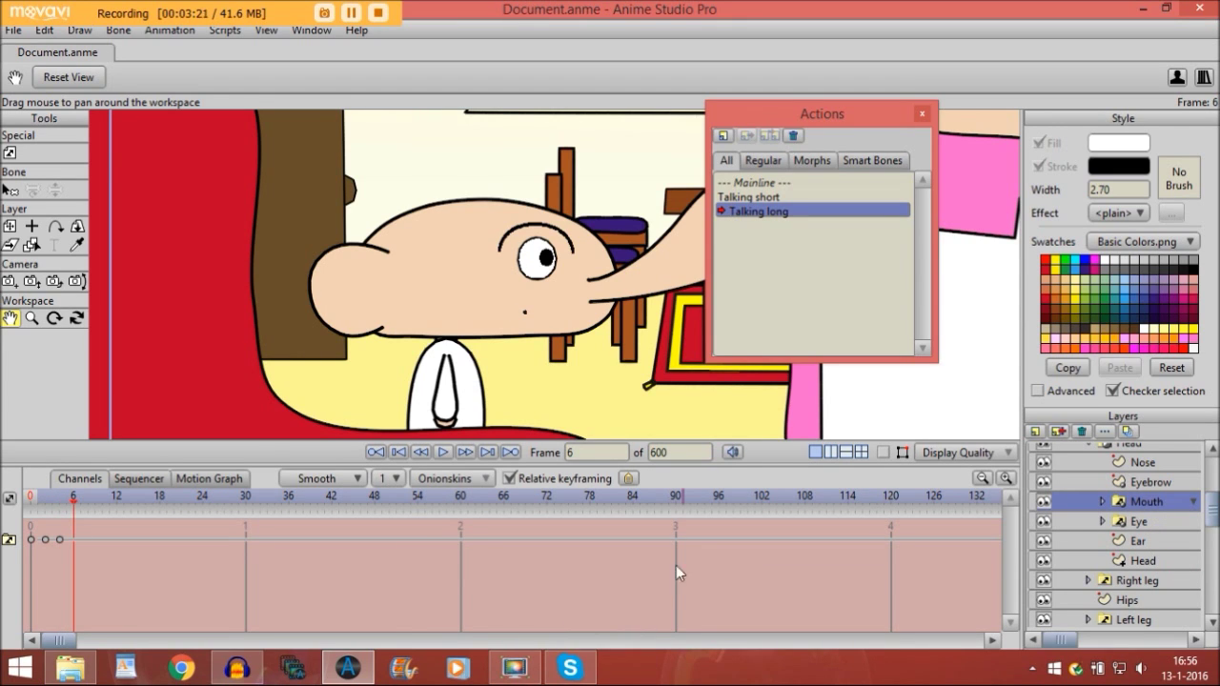
- Copy the open/closed mouth keys and paste them at frames 6 and 10
{"action": "left_click_drag", "start_coordinate": [34, 541], "coordinate": [41, 533]}
{"action": "left_click", "coordinate": [48, 31]}
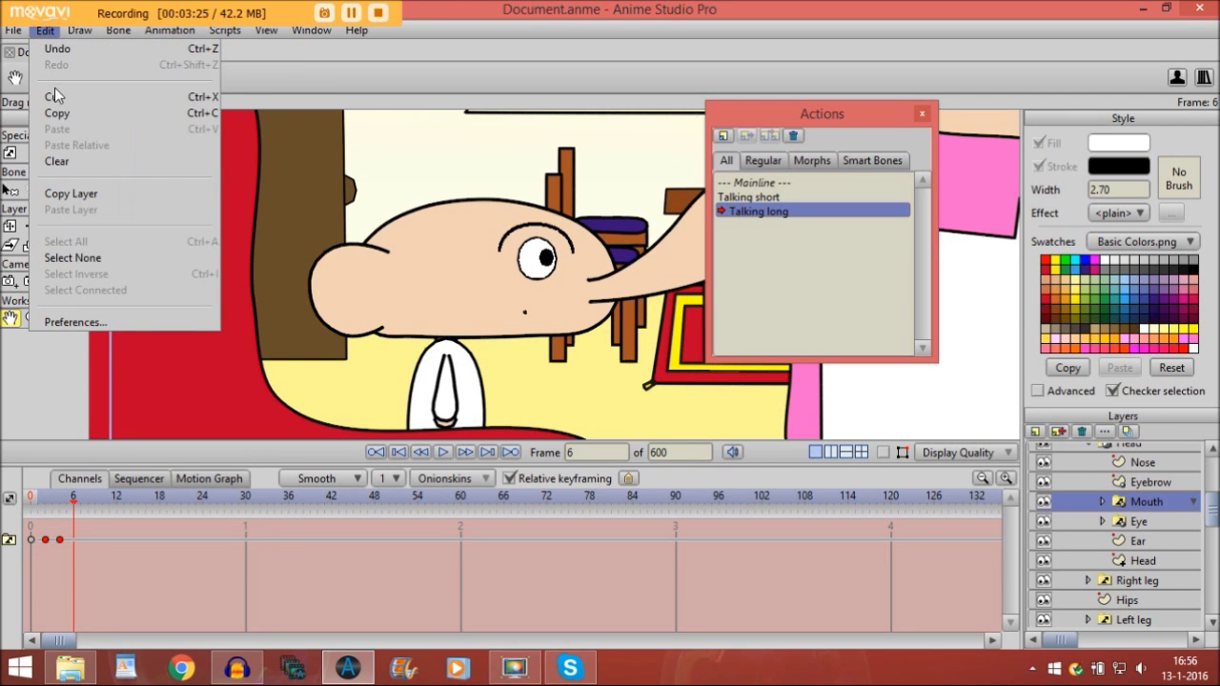
{"action": "left_click", "coordinate": [52, 31]}
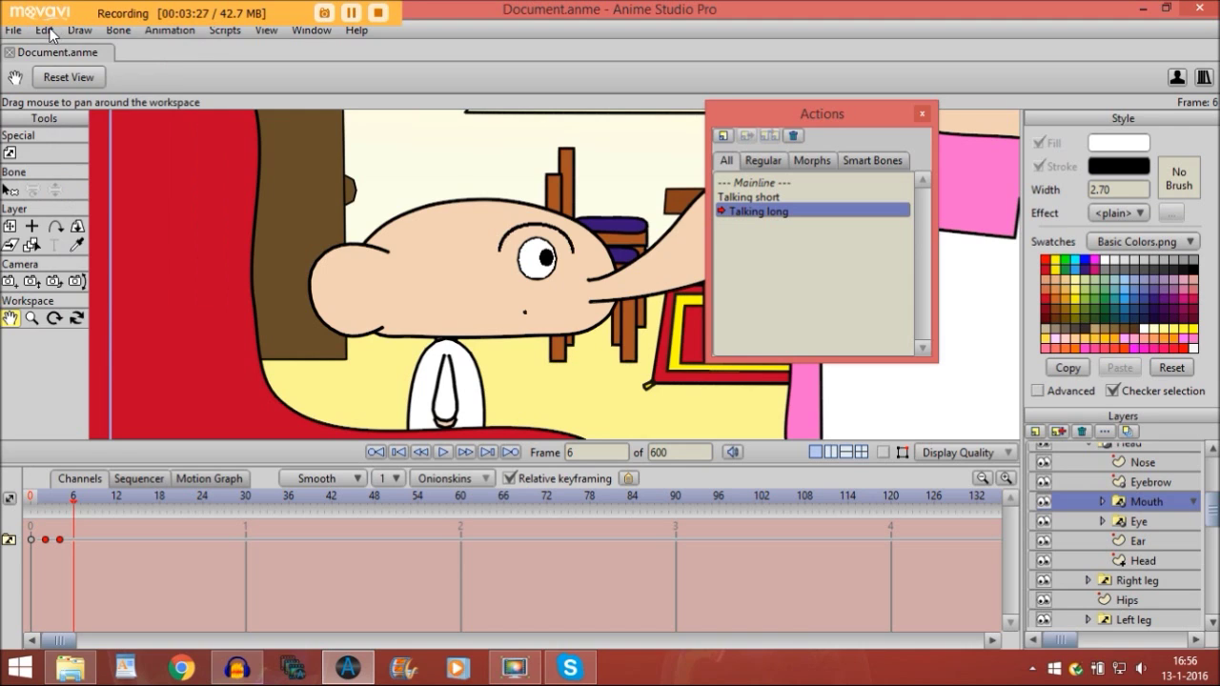
{"action": "left_click", "coordinate": [53, 31]}
{"action": "left_click", "coordinate": [101, 506]}
{"action": "left_click", "coordinate": [96, 503]}
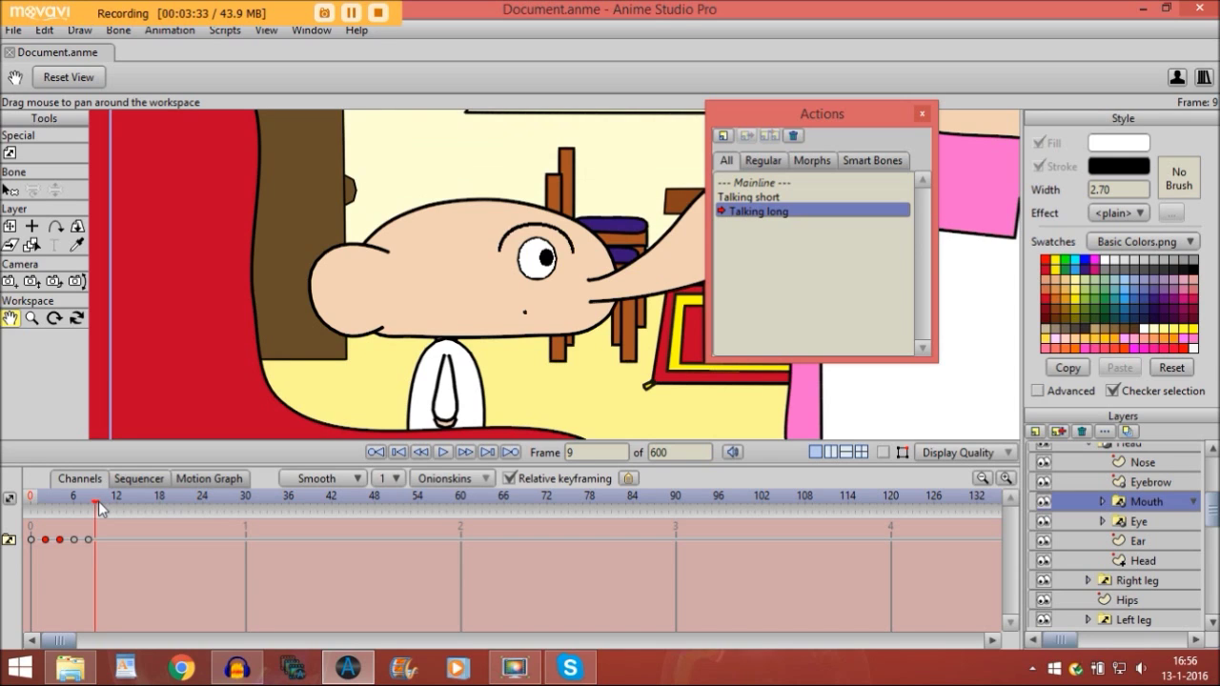
{"action": "left_click", "coordinate": [101, 505]}
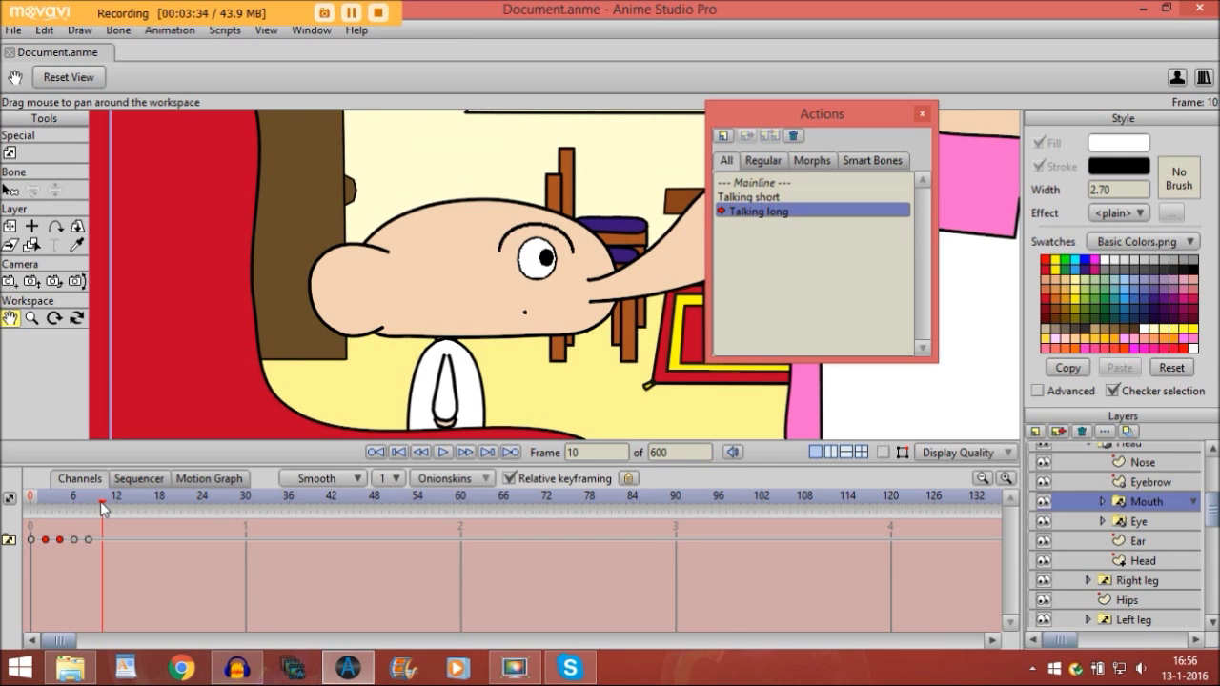
{"action": "left_click", "coordinate": [48, 33]}
{"action": "left_click", "coordinate": [53, 127]}
- Step through the frames to check the mouth, then return to Mainline
{"action": "key", "text": "Left"}
{"action": "key", "text": "Left"}
{"action": "key", "text": "Left"}
{"action": "key", "text": "Left"}
{"action": "key", "text": "Left"}
{"action": "key", "text": "Left"}
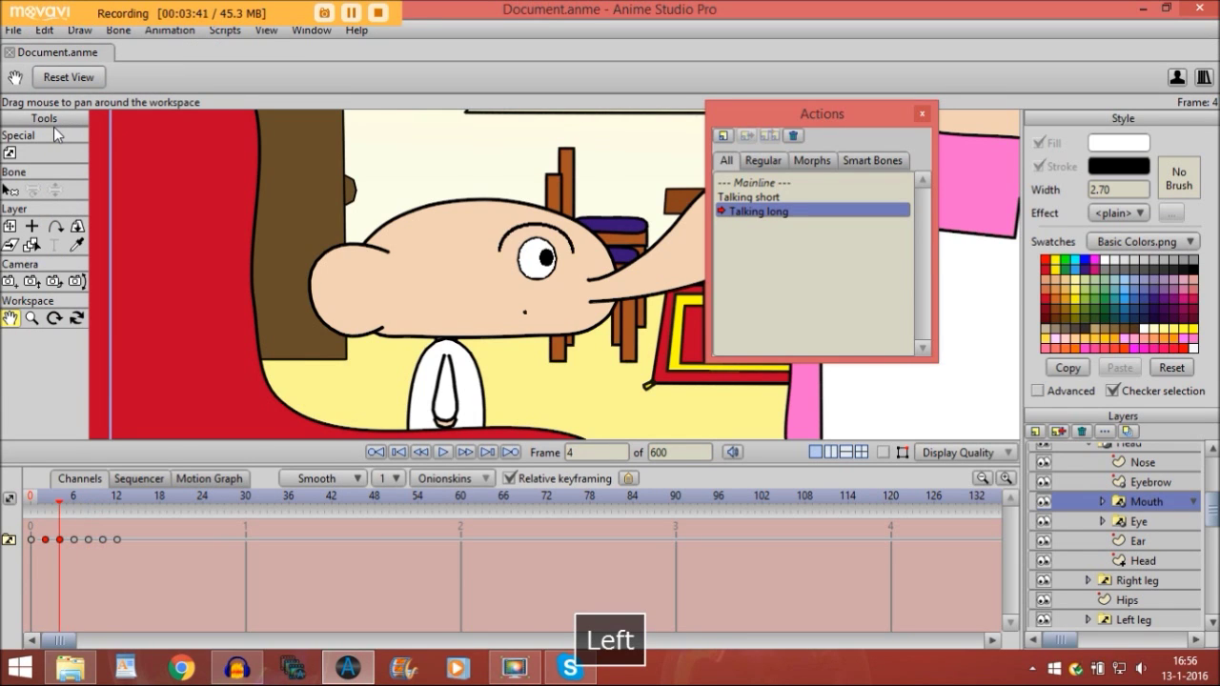
{"action": "key", "text": "Left"}
{"action": "key", "text": "Left"}
{"action": "key", "text": "Left"}
{"action": "key", "text": "Right"}
{"action": "key", "text": "Right"}
{"action": "key", "text": "Right"}
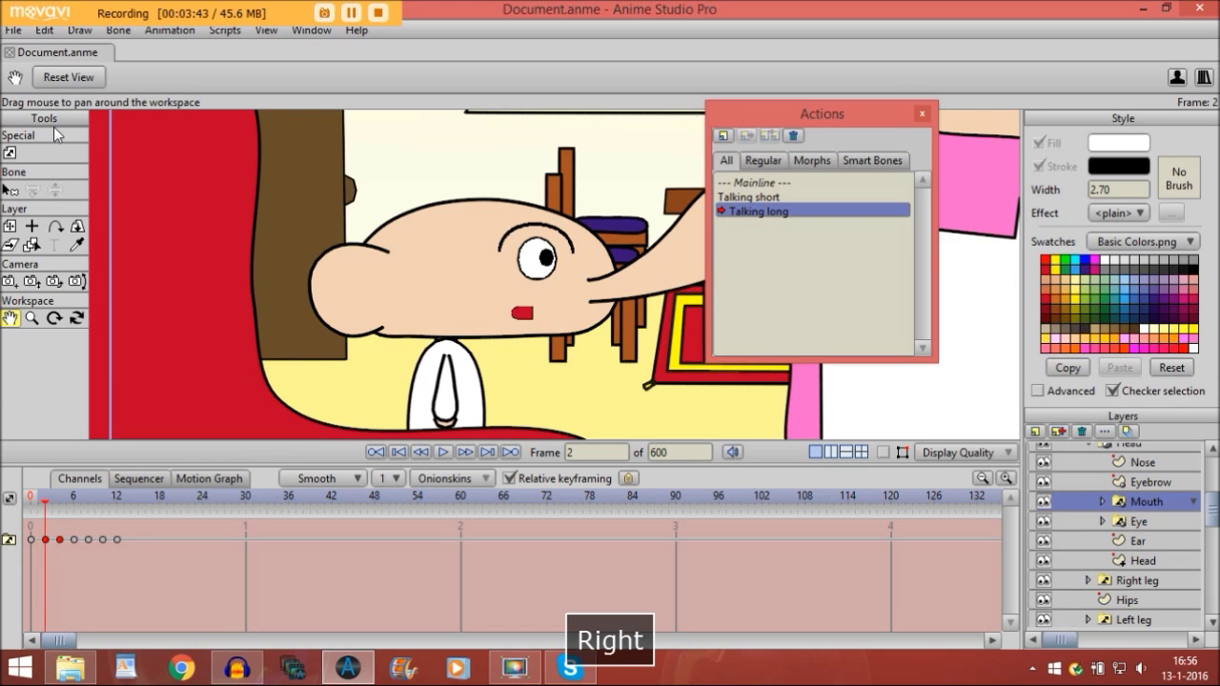
{"action": "key", "text": "Right"}
{"action": "key", "text": "Right"}
{"action": "key", "text": "Right"}
{"action": "key", "text": "Right"}
{"action": "key", "text": "Right"}
{"action": "key", "text": "Right"}
{"action": "key", "text": "Right"}
{"action": "key", "text": "Right"}
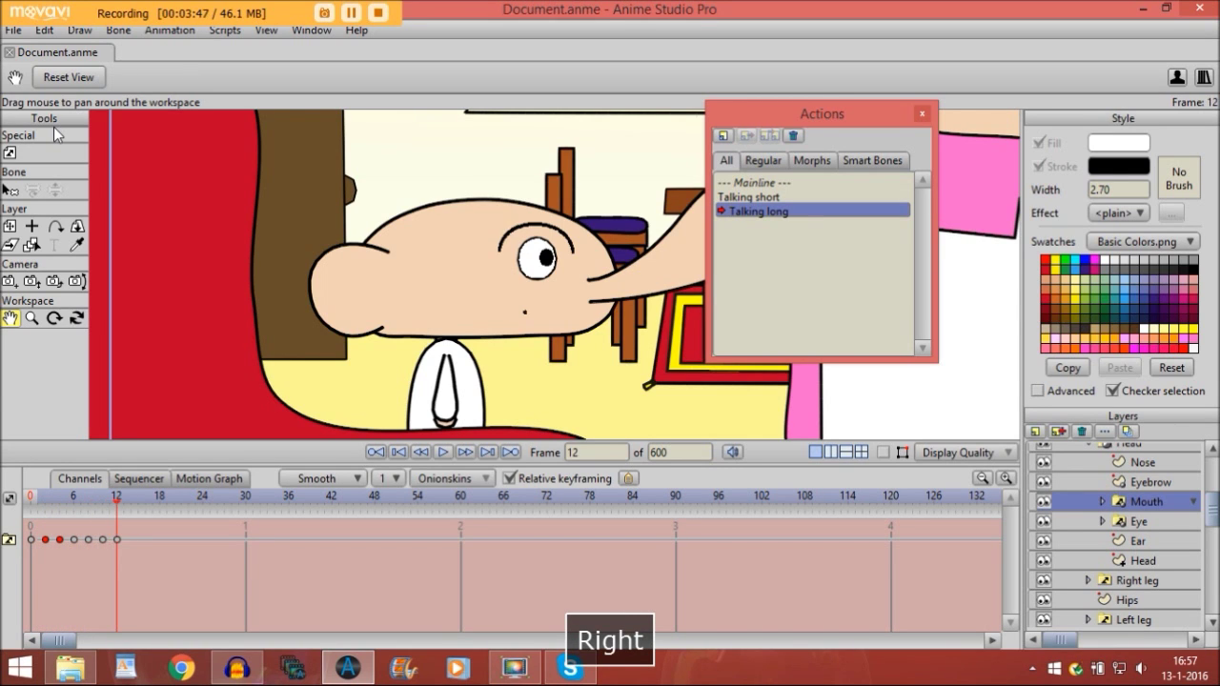
{"action": "double_click", "coordinate": [762, 182]}
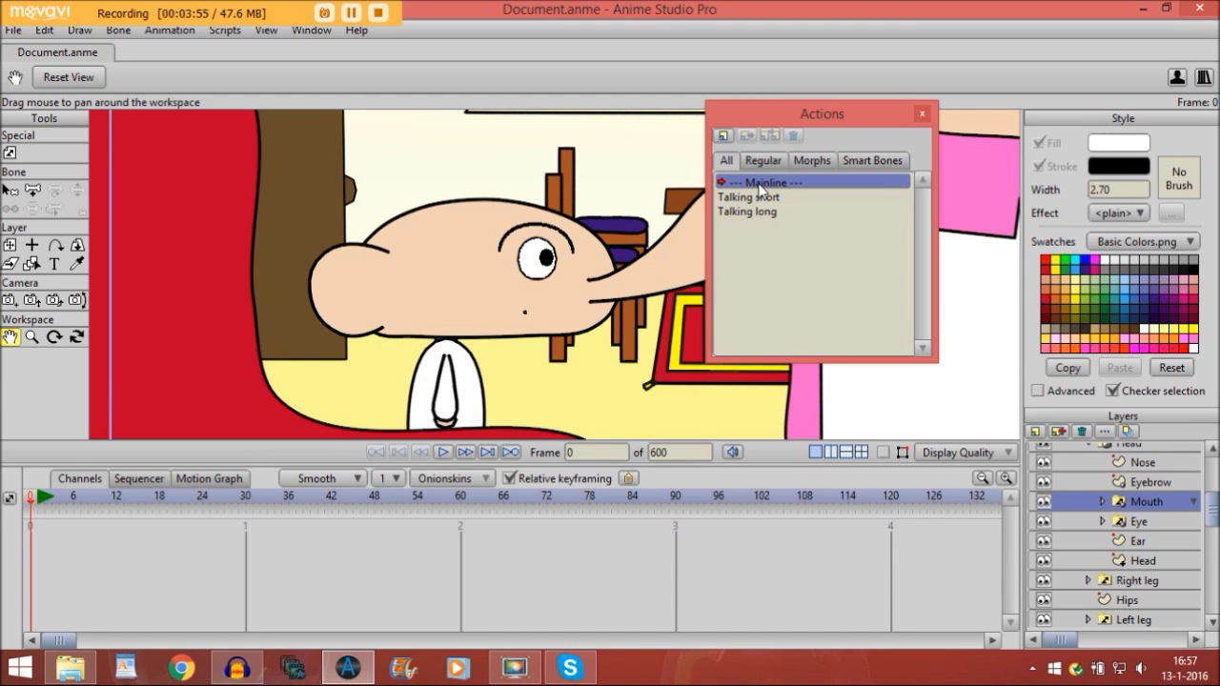
- In Audacity, keep Microfoon (Yeti Stereo Microphone) as the recording device
{"action": "left_click", "coordinate": [232, 672]}
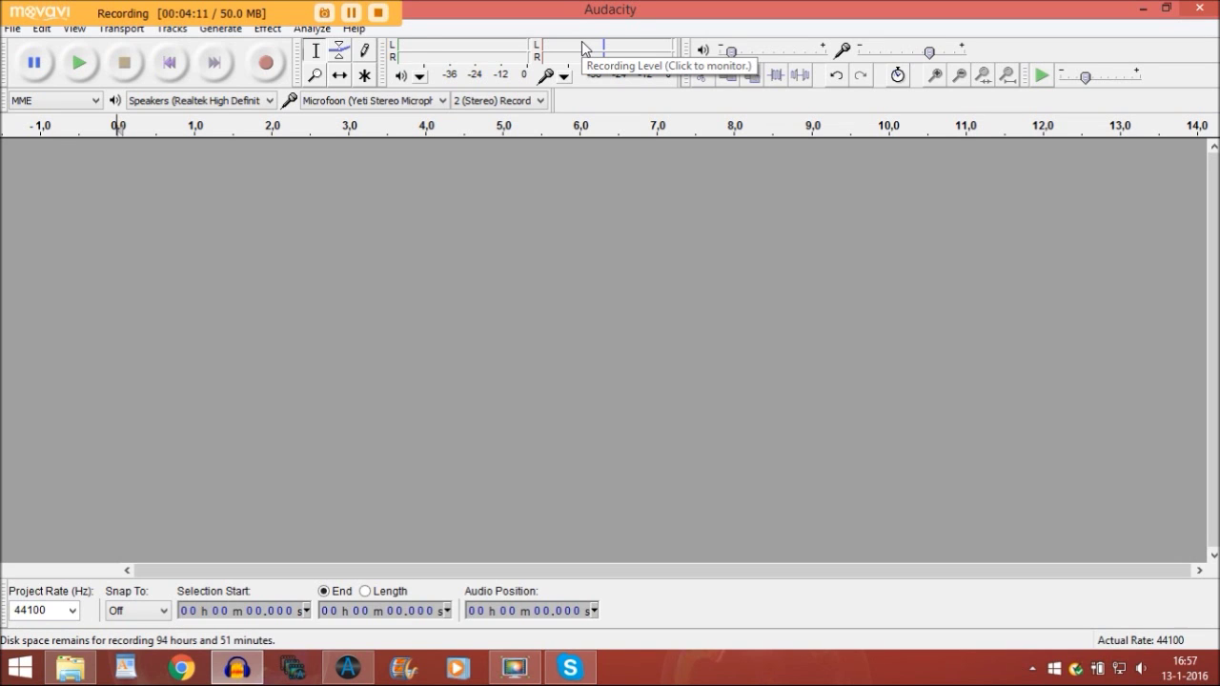
{"action": "left_click", "coordinate": [410, 102]}
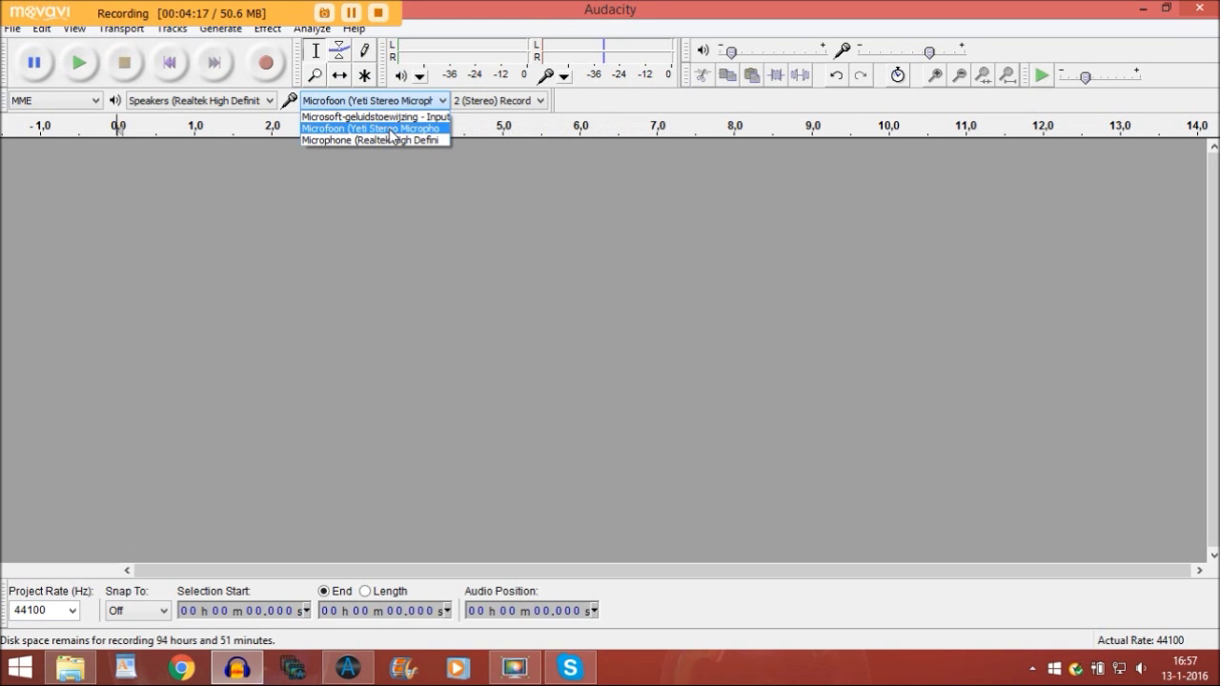
{"action": "left_click", "coordinate": [326, 207]}
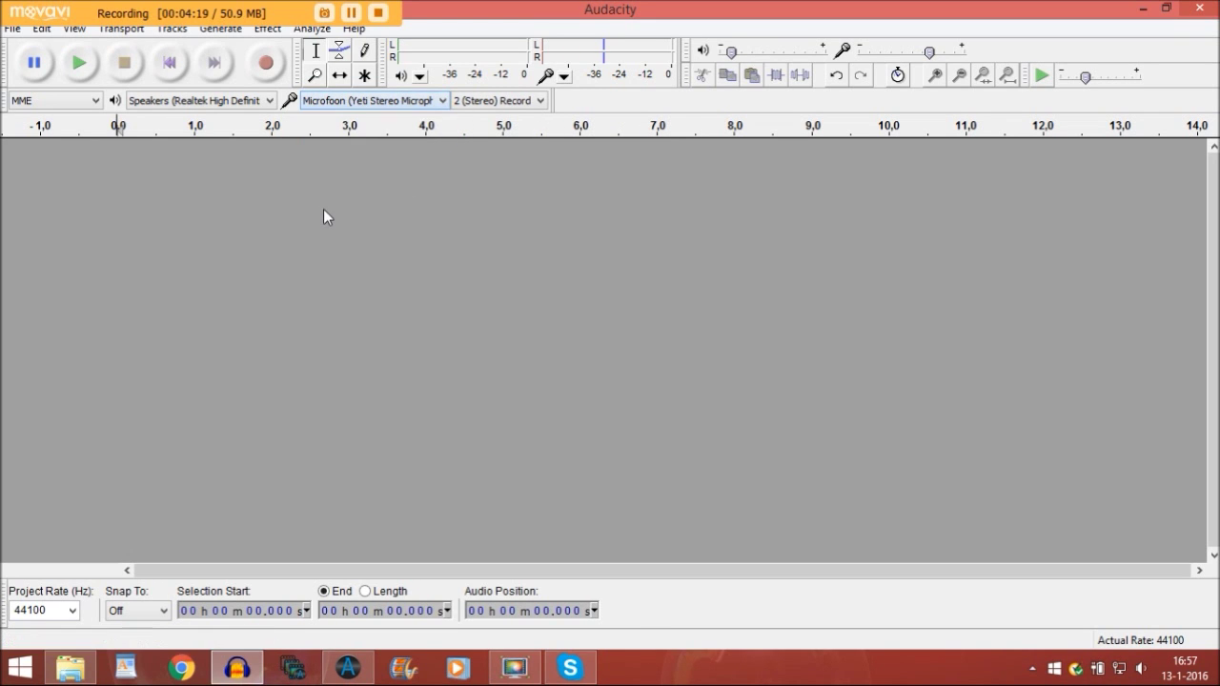
- Record about five seconds of spoken dialogue, then play it back and stop
{"action": "left_click", "coordinate": [268, 67]}
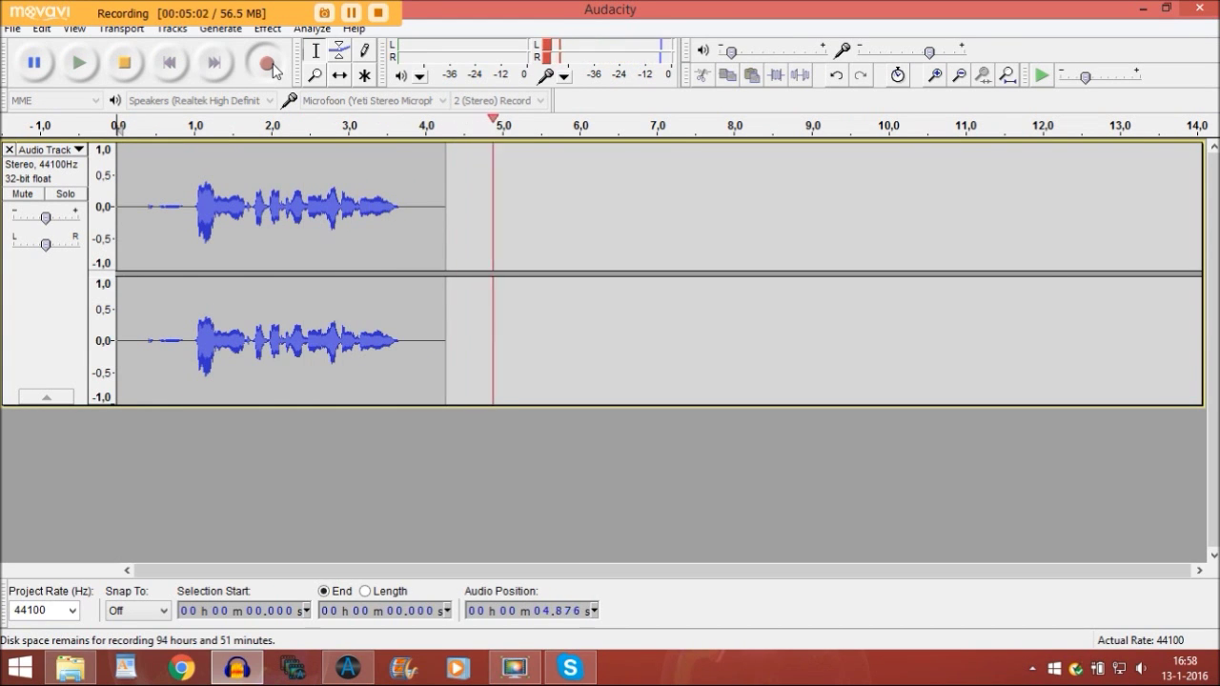
{"action": "key", "text": "space"}
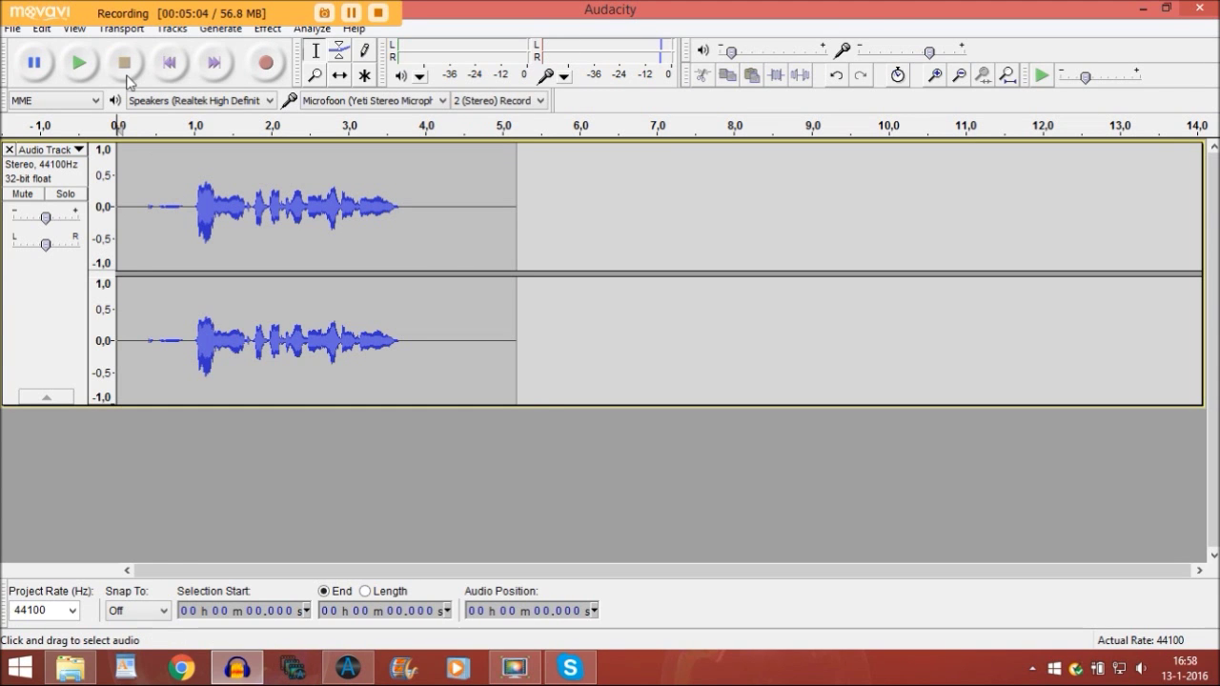
{"action": "left_click", "coordinate": [87, 66]}
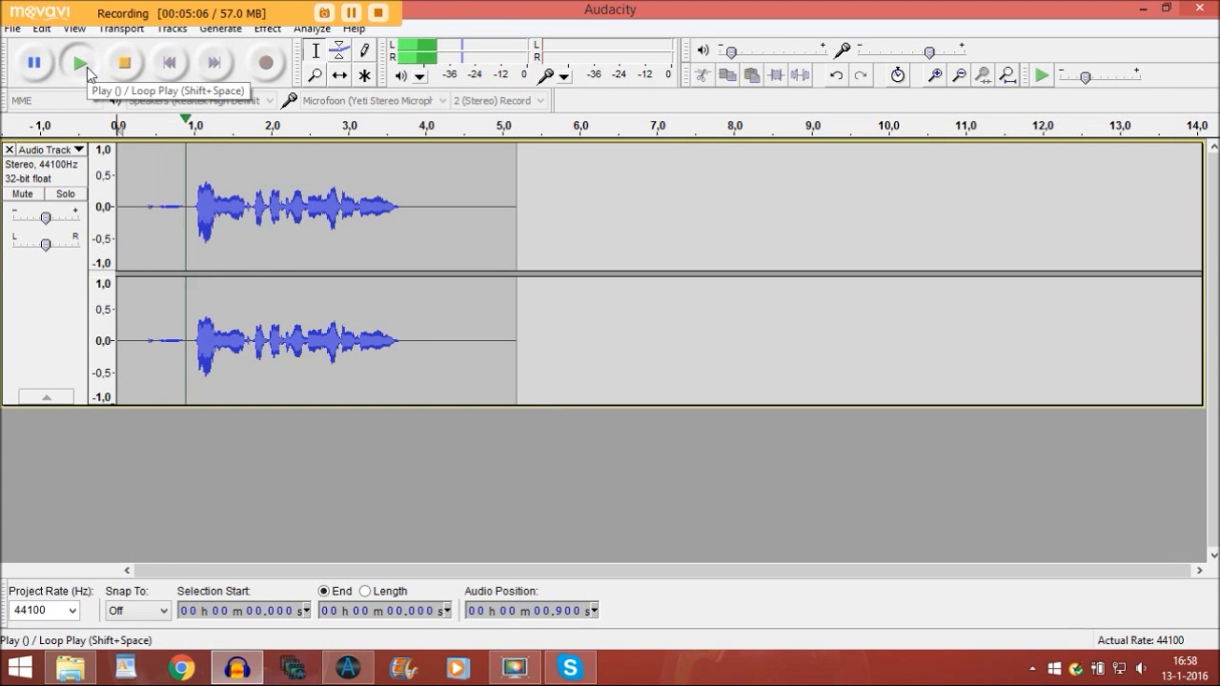
{"action": "left_click", "coordinate": [129, 76]}
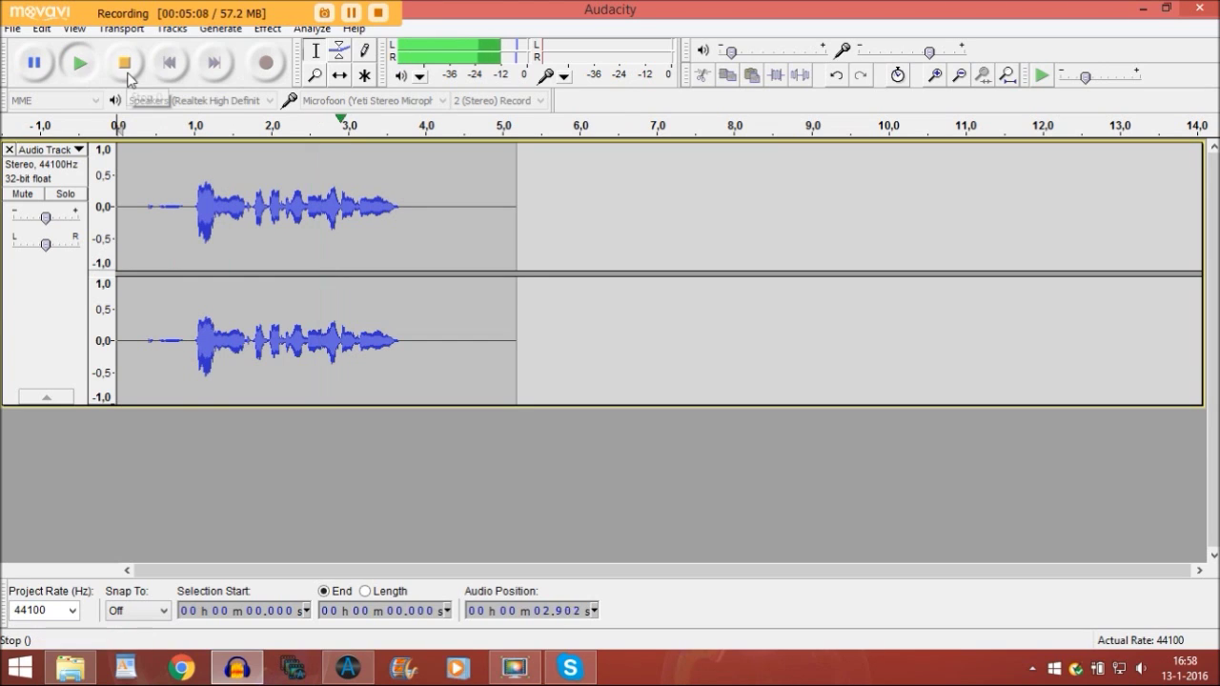
{"action": "left_click", "coordinate": [123, 65]}
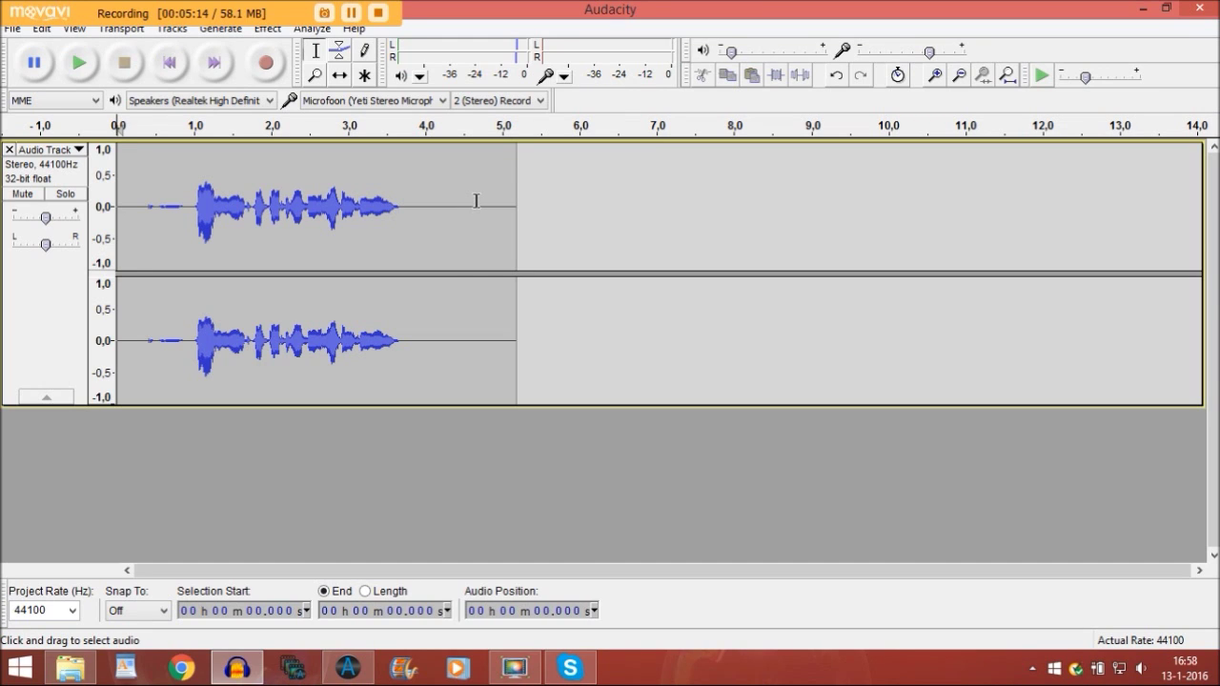
- Capture the silence after the speech as the Noise Removal noise profile
{"action": "left_click_drag", "start_coordinate": [476, 200], "coordinate": [458, 202]}
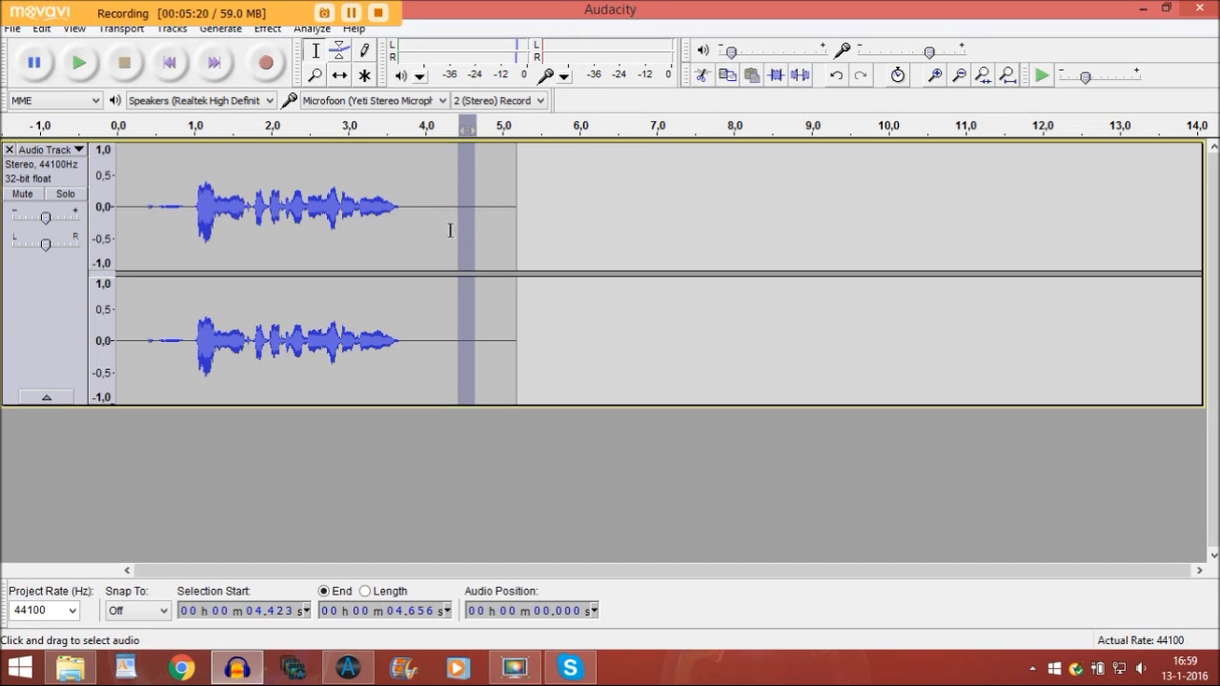
{"action": "left_click", "coordinate": [267, 30]}
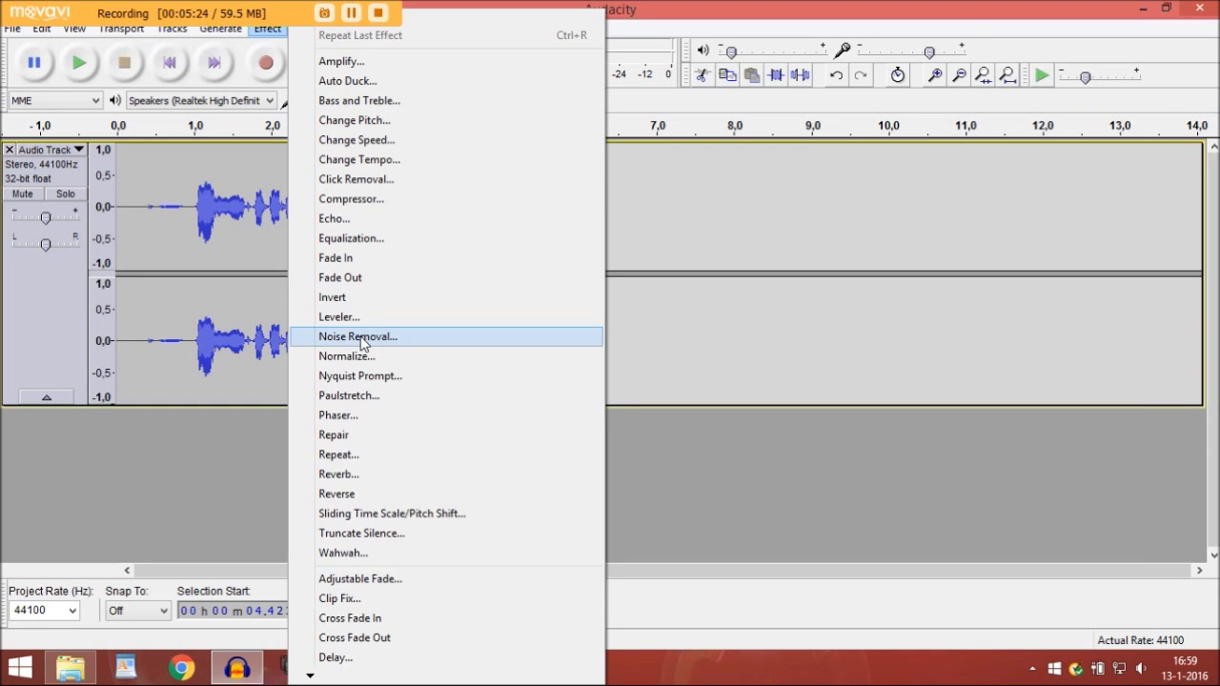
{"action": "left_click", "coordinate": [360, 337]}
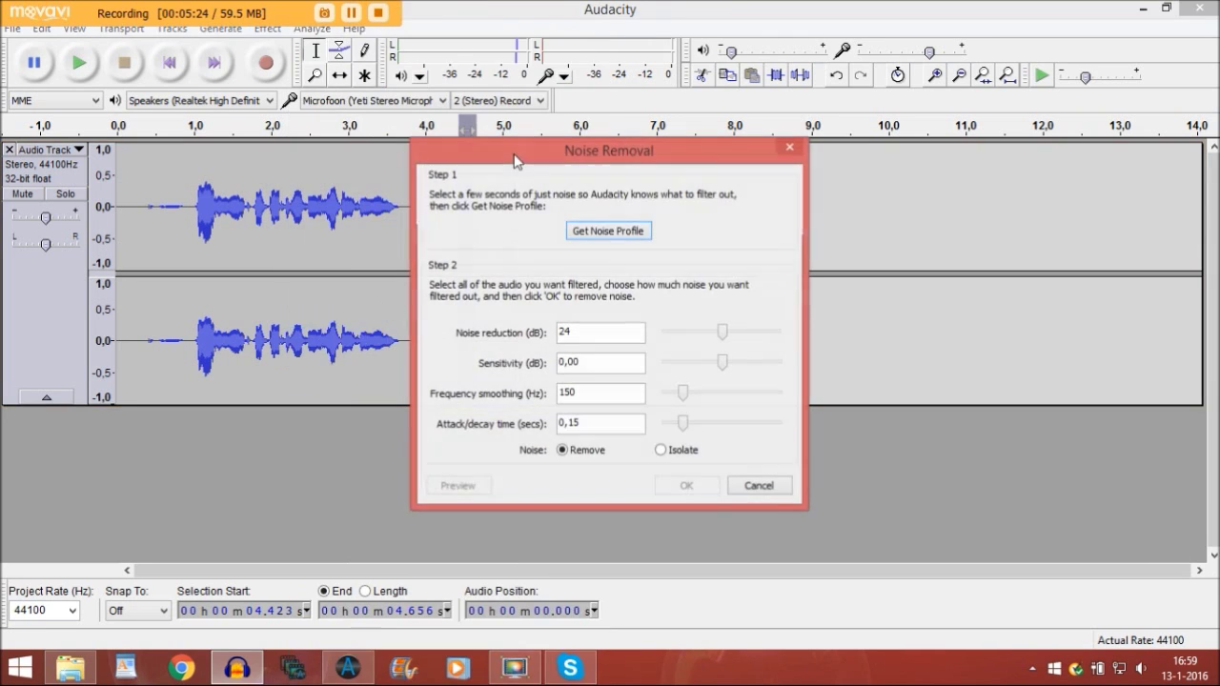
{"action": "left_click", "coordinate": [600, 232]}
- Select the whole recording from 0 to 6 seconds and apply Noise Removal
{"action": "left_click", "coordinate": [580, 216]}
{"action": "left_click_drag", "start_coordinate": [579, 215], "coordinate": [115, 239]}
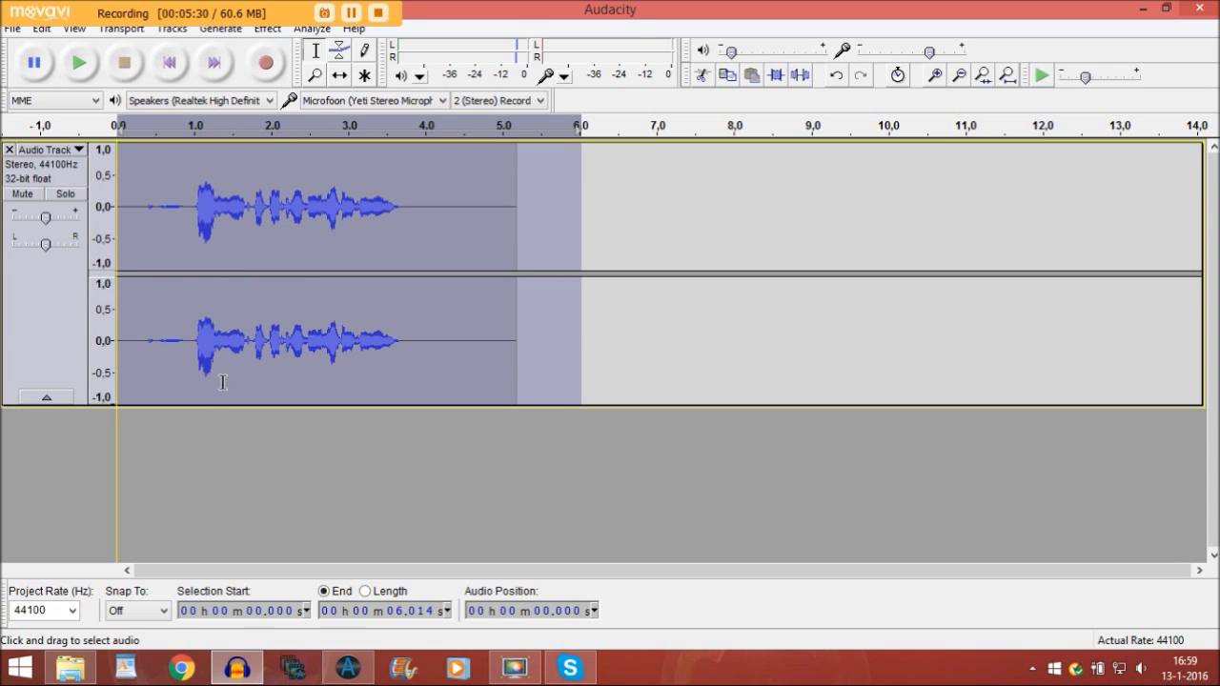
{"action": "left_click", "coordinate": [268, 27]}
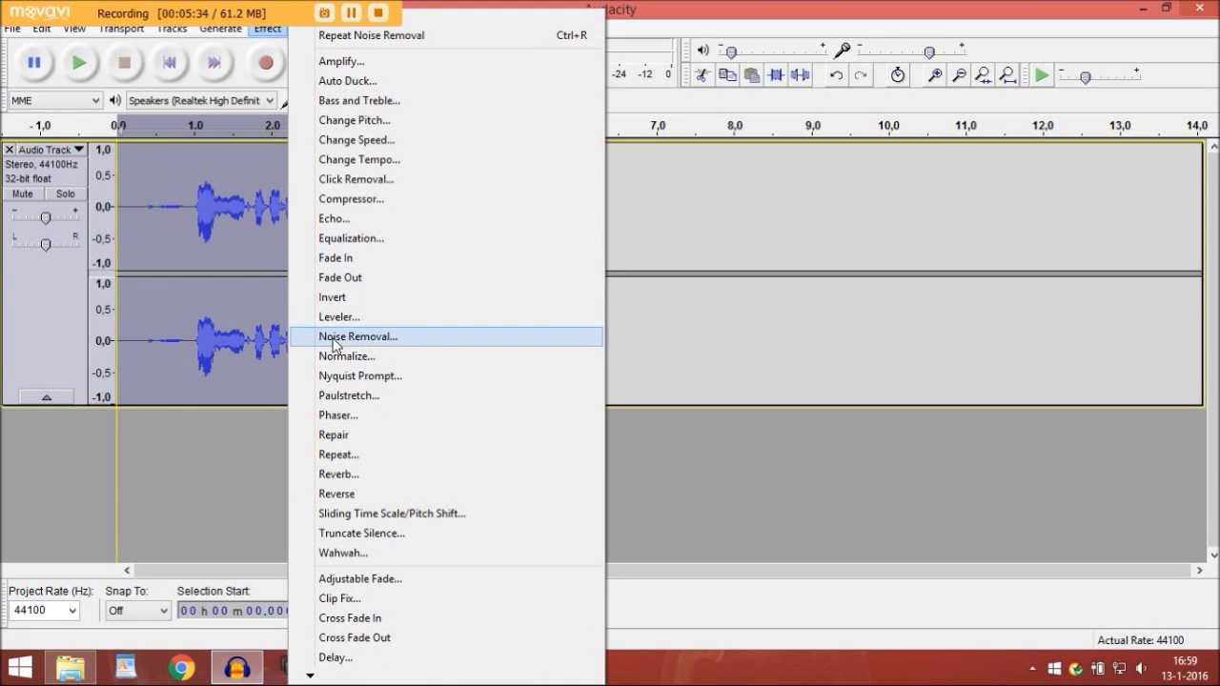
{"action": "left_click", "coordinate": [334, 339]}
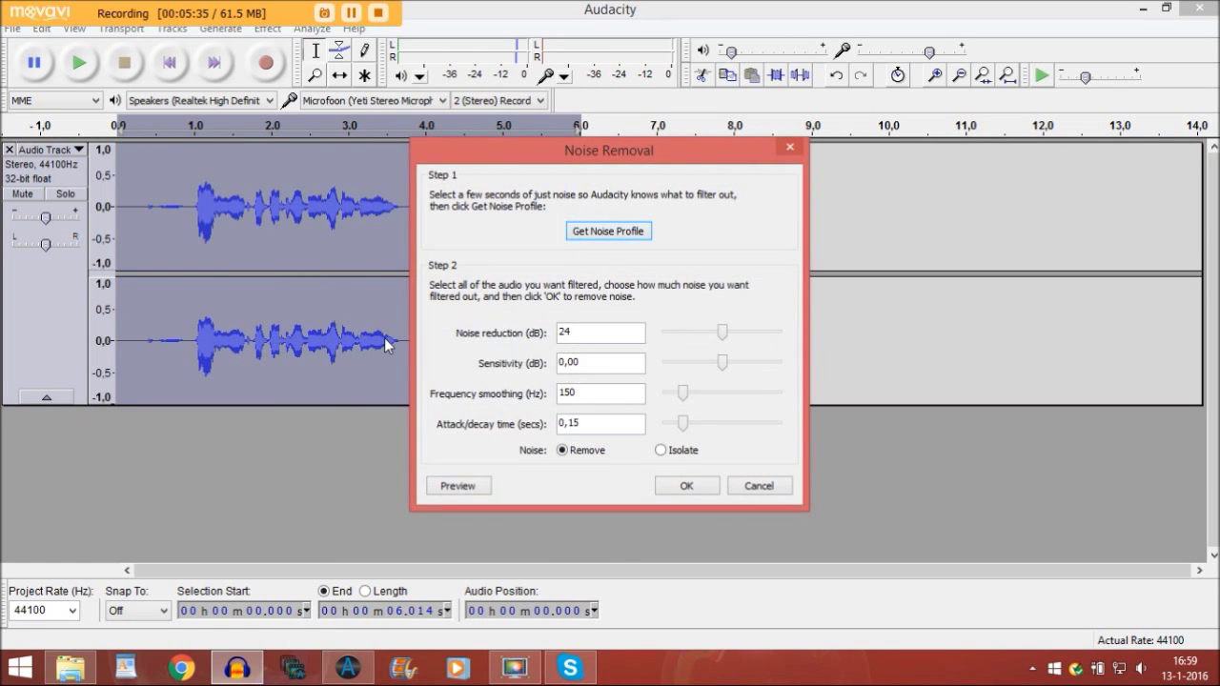
{"action": "left_click", "coordinate": [702, 489]}
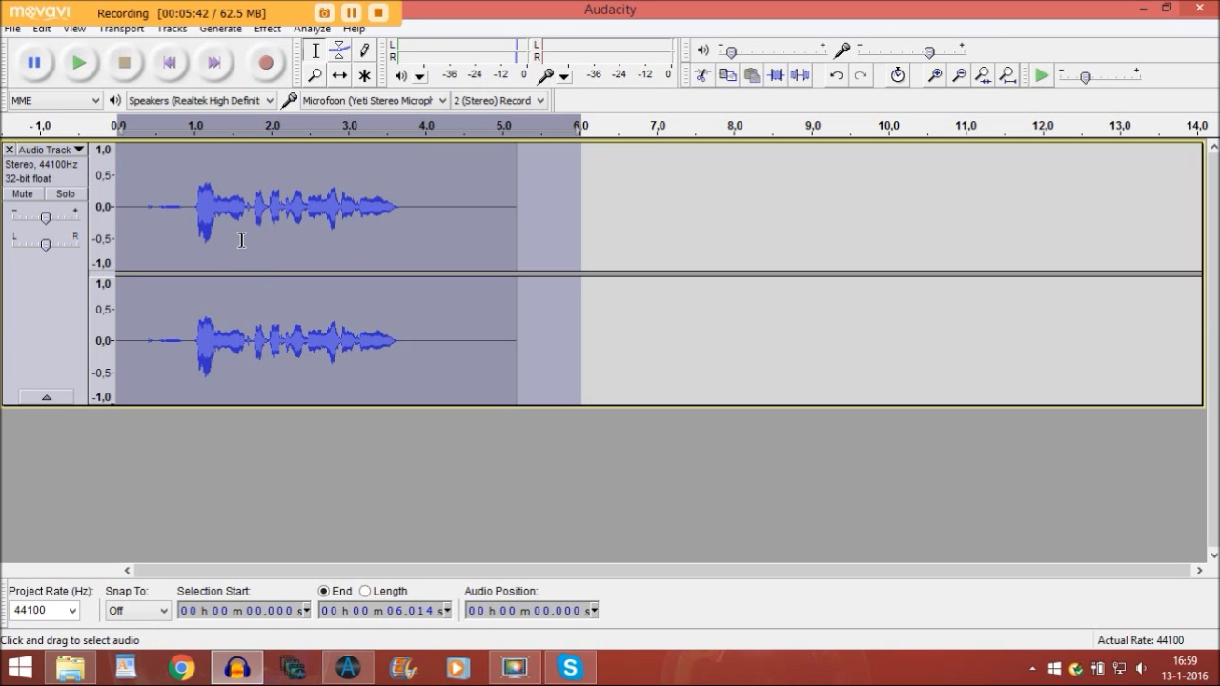
- Delete the leading 0.94 seconds of silence and the silence after the speech
{"action": "left_click_drag", "start_coordinate": [190, 207], "coordinate": [44, 207]}
{"action": "key", "text": "Delete"}
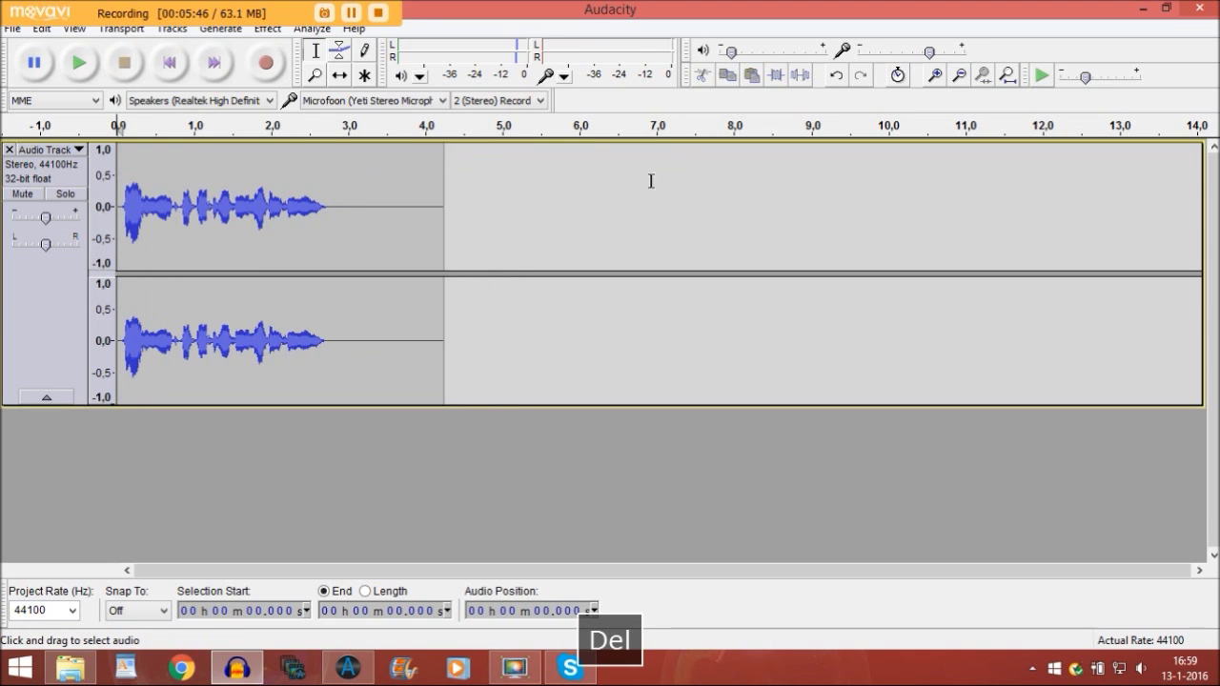
{"action": "left_click_drag", "start_coordinate": [495, 219], "coordinate": [332, 202]}
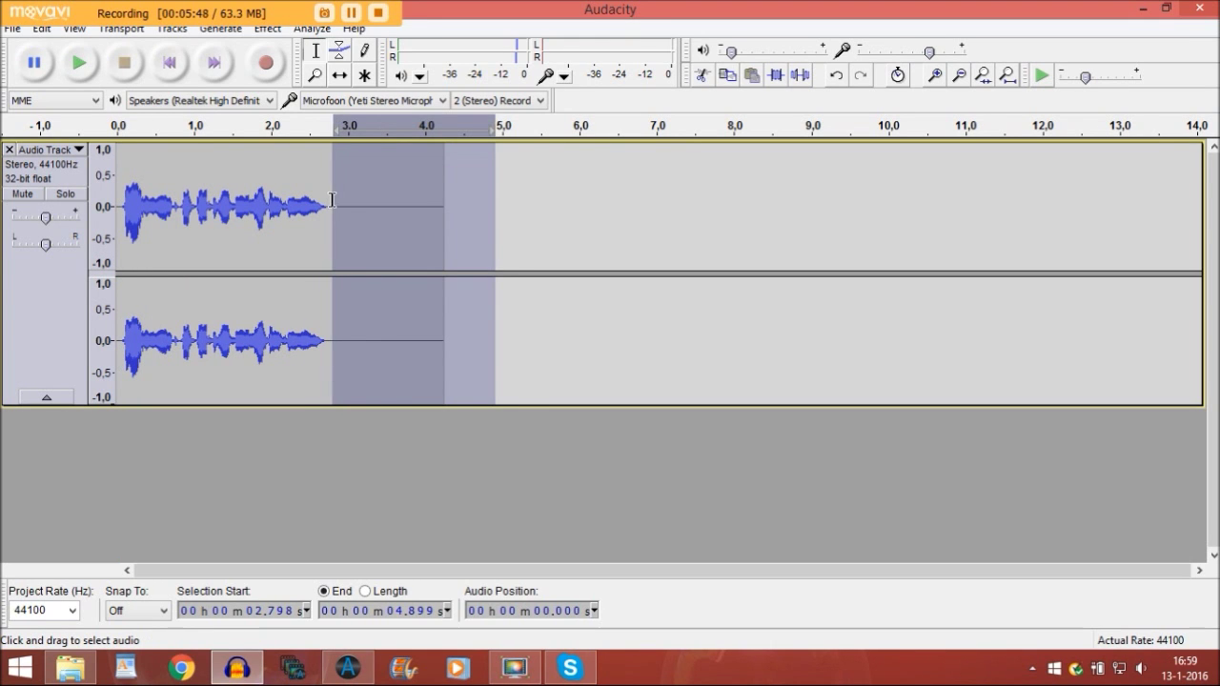
{"action": "key", "text": "Delete"}
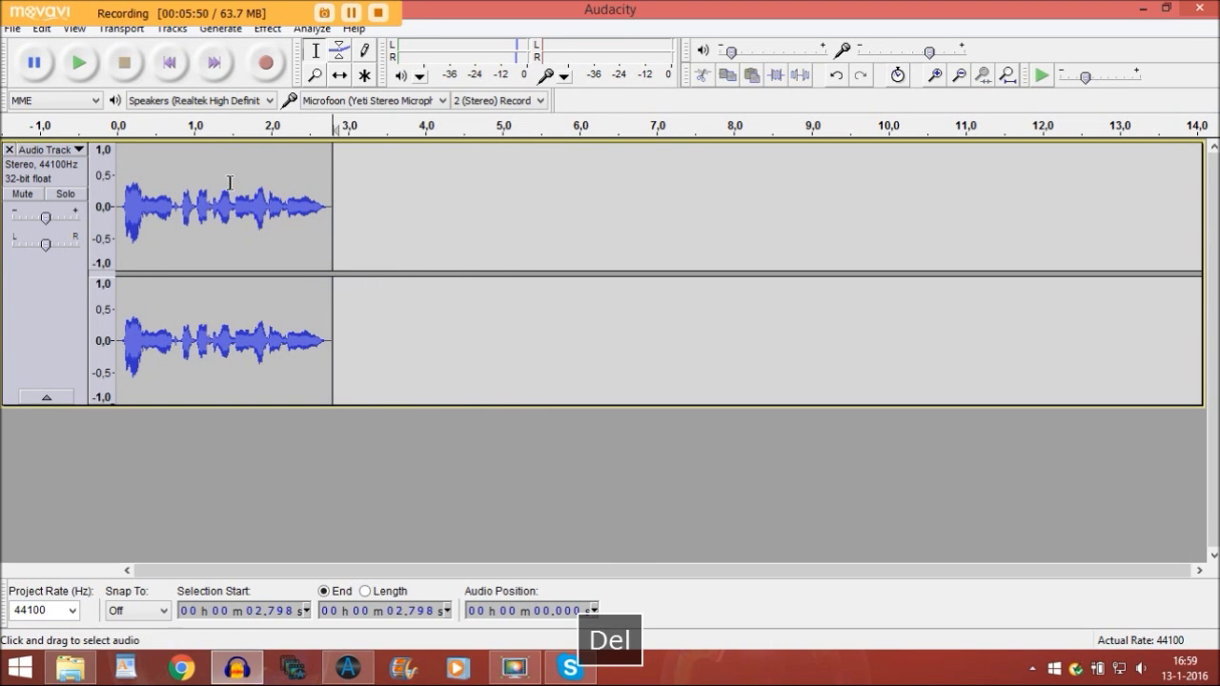
- Normalize the remaining dialogue clip so its peaks reach -1.0 dB
{"action": "left_click_drag", "start_coordinate": [356, 221], "coordinate": [96, 234]}
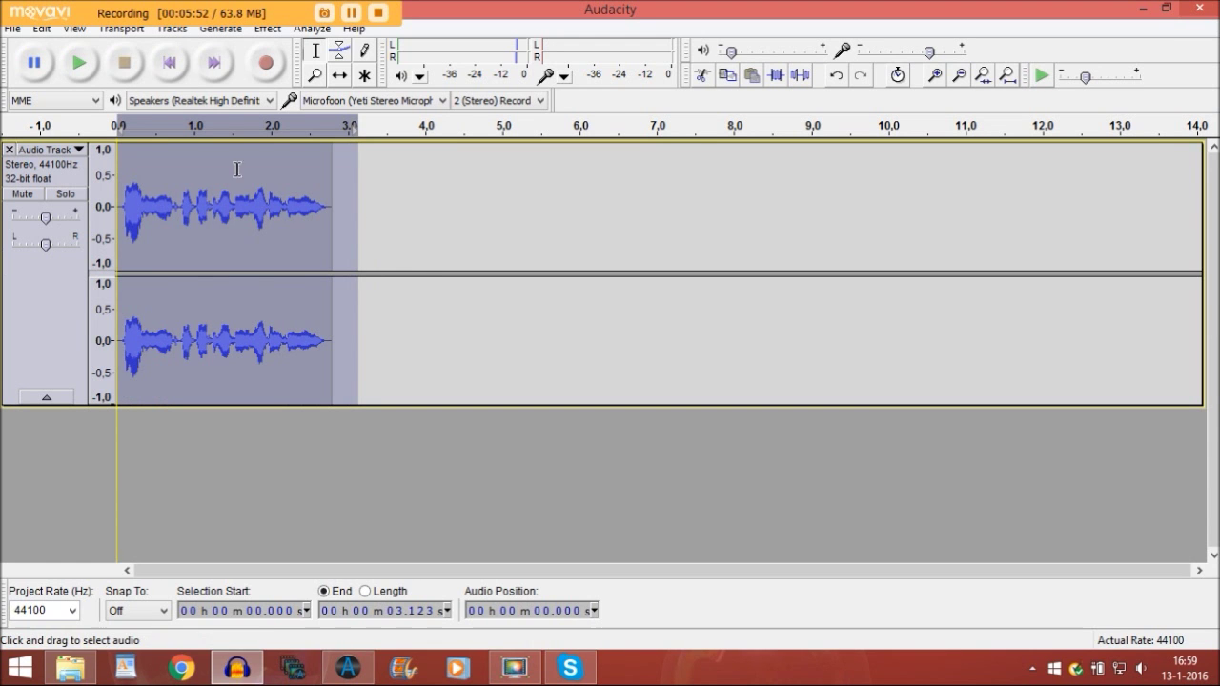
{"action": "left_click", "coordinate": [272, 31]}
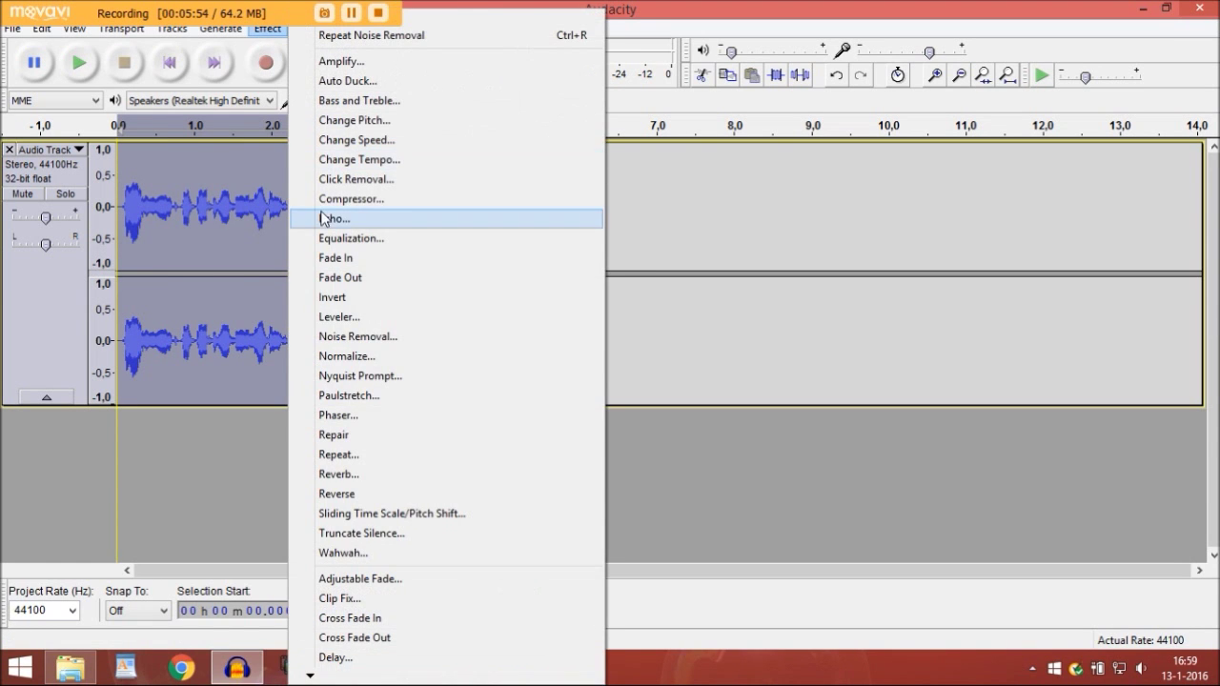
{"action": "left_click", "coordinate": [345, 356]}
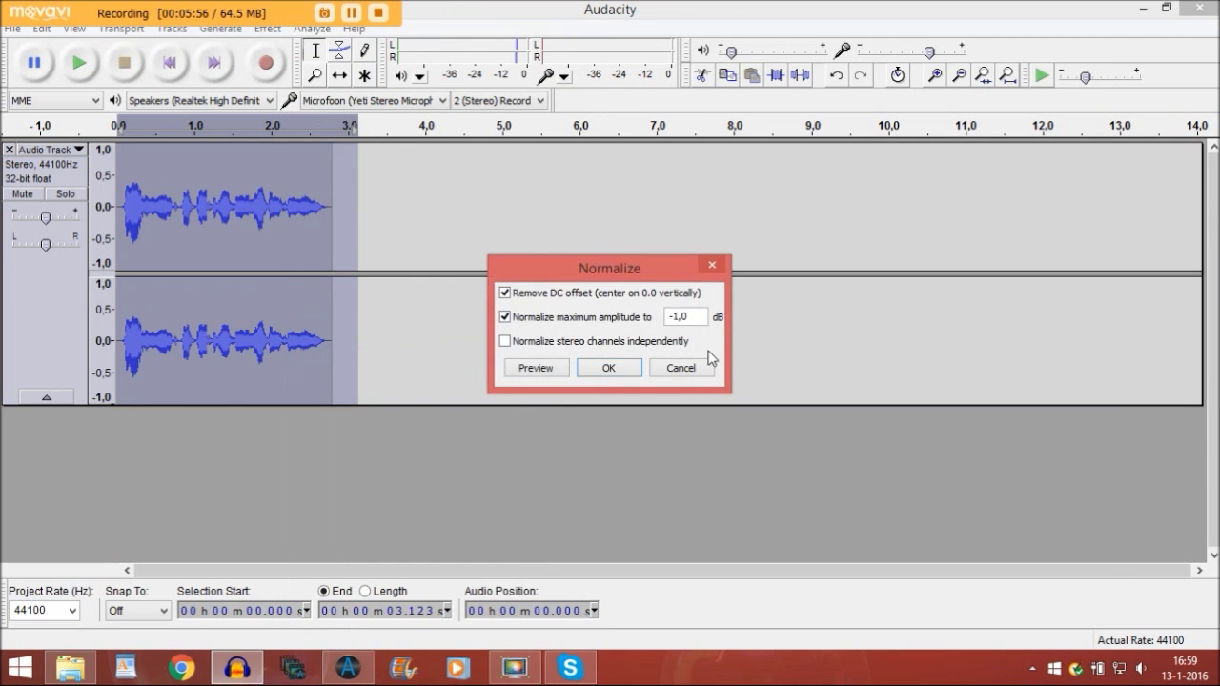
{"action": "left_click", "coordinate": [593, 369]}
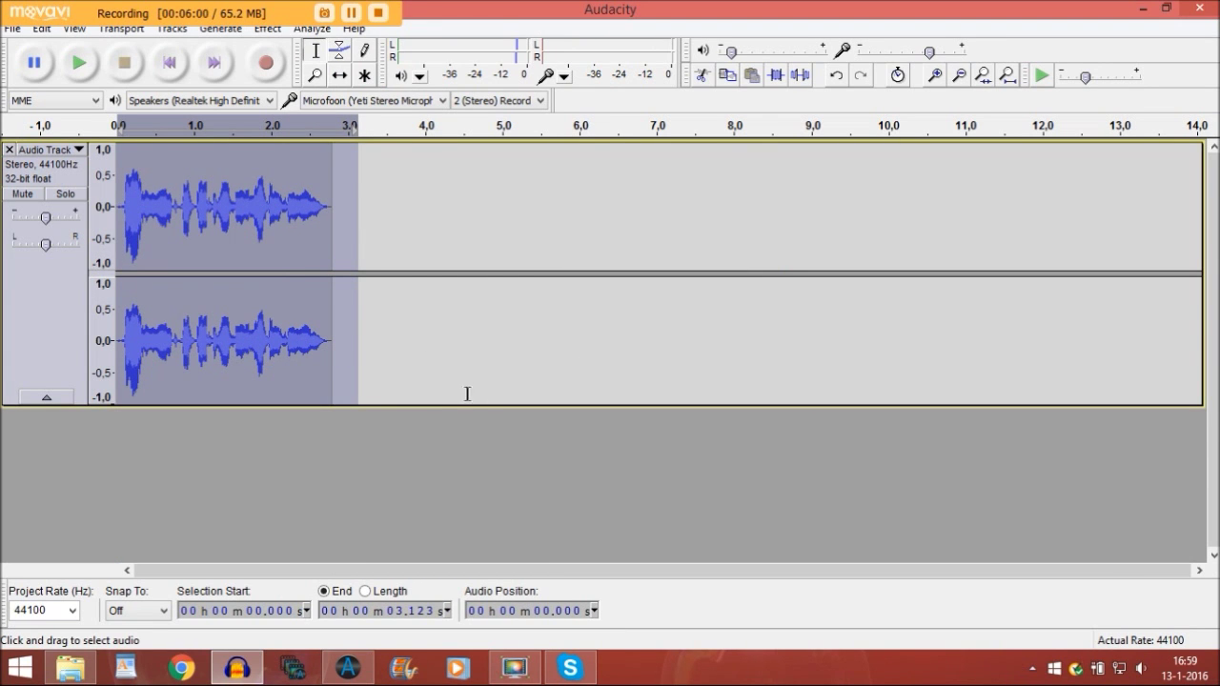
- Export the dialogue from Audacity as WAV file 'Dialoque' in the Dialoque folder
{"action": "left_click", "coordinate": [13, 29]}
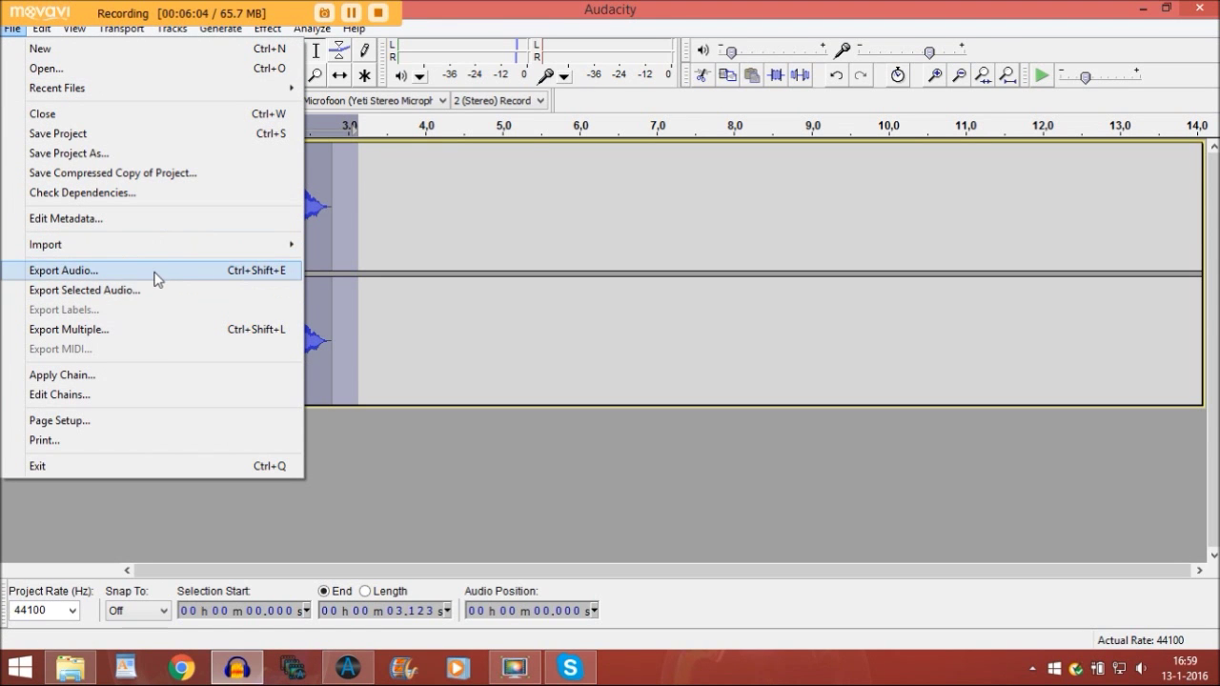
{"action": "left_click", "coordinate": [155, 274]}
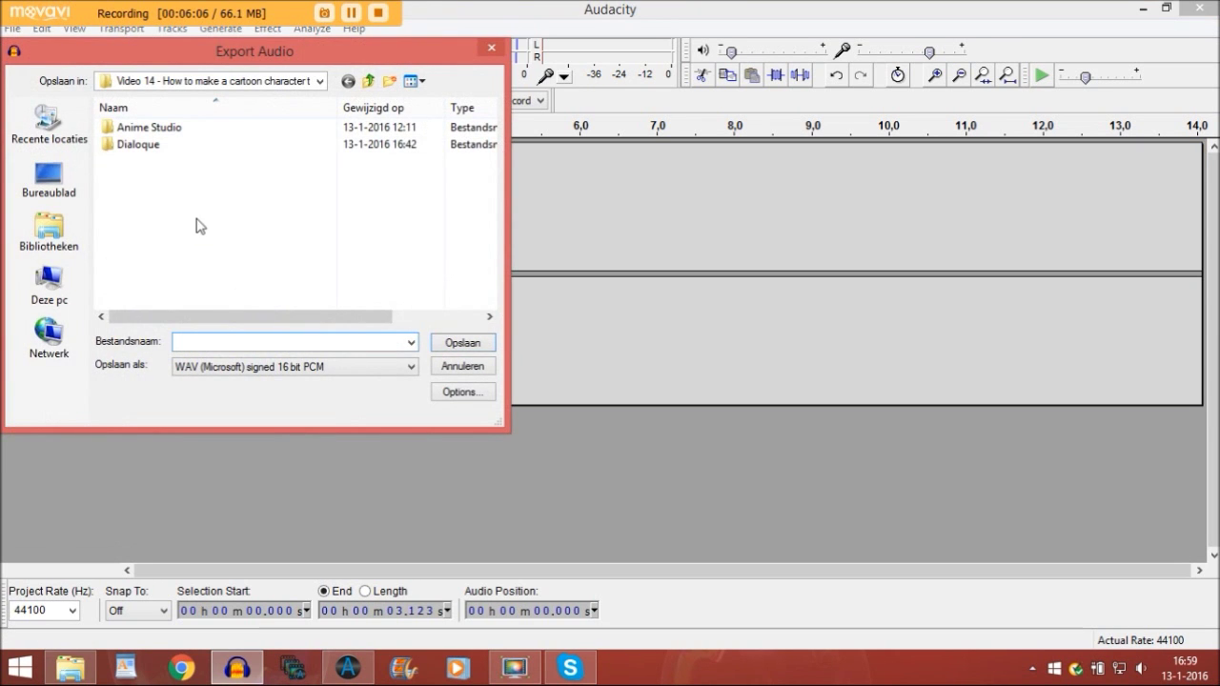
{"action": "double_click", "coordinate": [140, 147]}
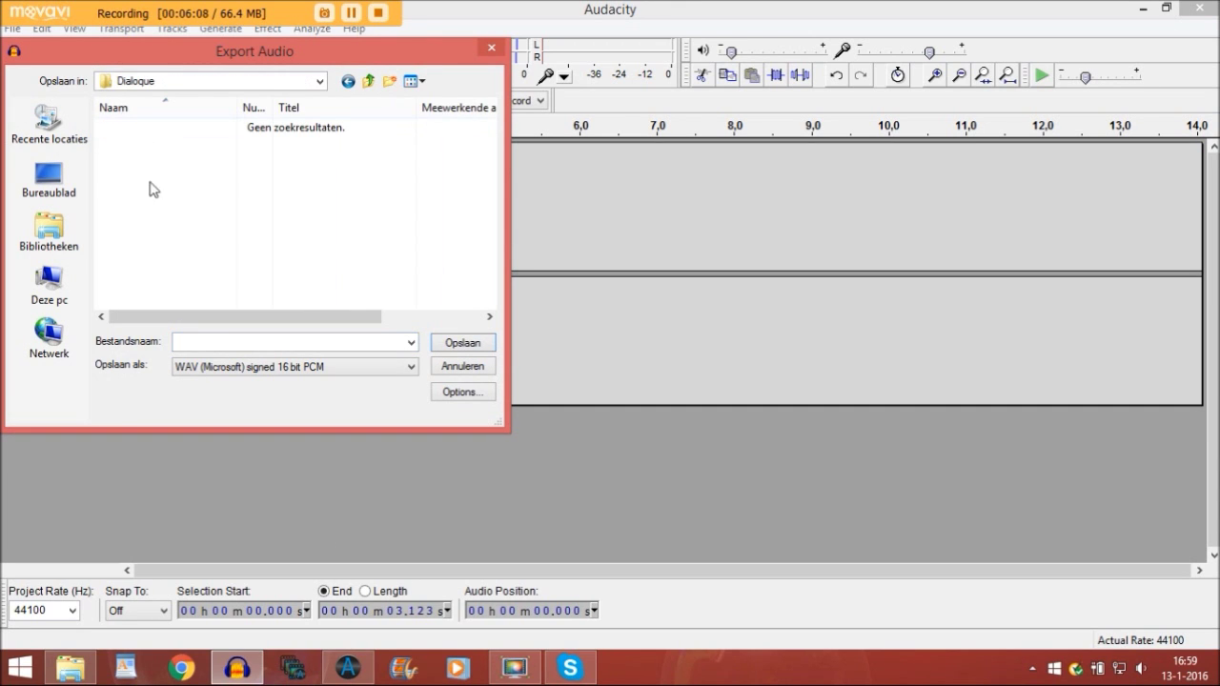
{"action": "left_click", "coordinate": [235, 343]}
{"action": "key", "text": "Caps_Lock"}
{"action": "type", "text": "D"}
{"action": "key", "text": "Caps_Lock"}
{"action": "type", "text": "ial"}
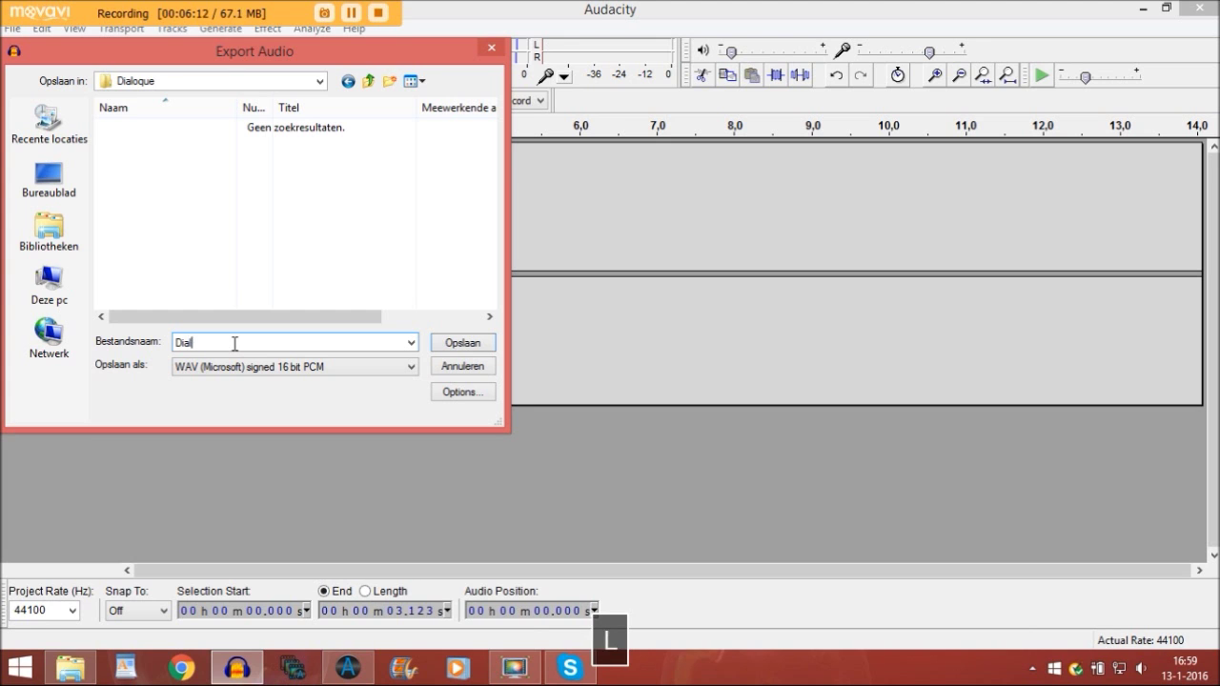
{"action": "type", "text": "oque"}
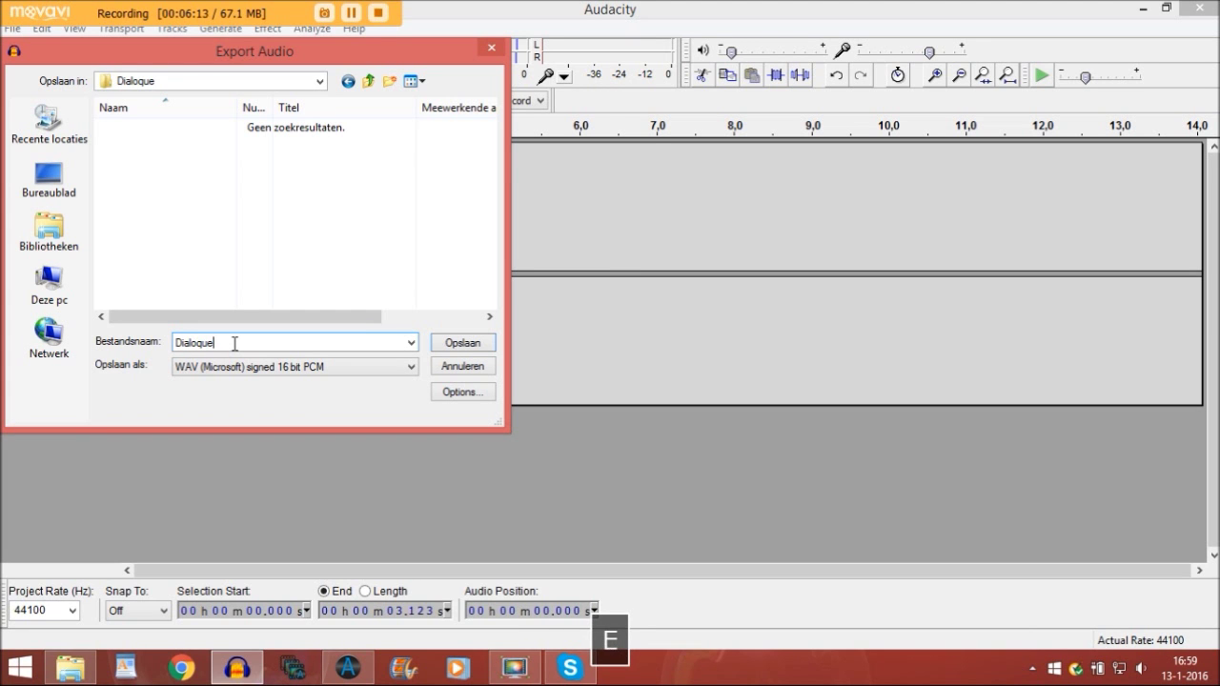
{"action": "left_click", "coordinate": [447, 345]}
{"action": "key", "text": "Return"}
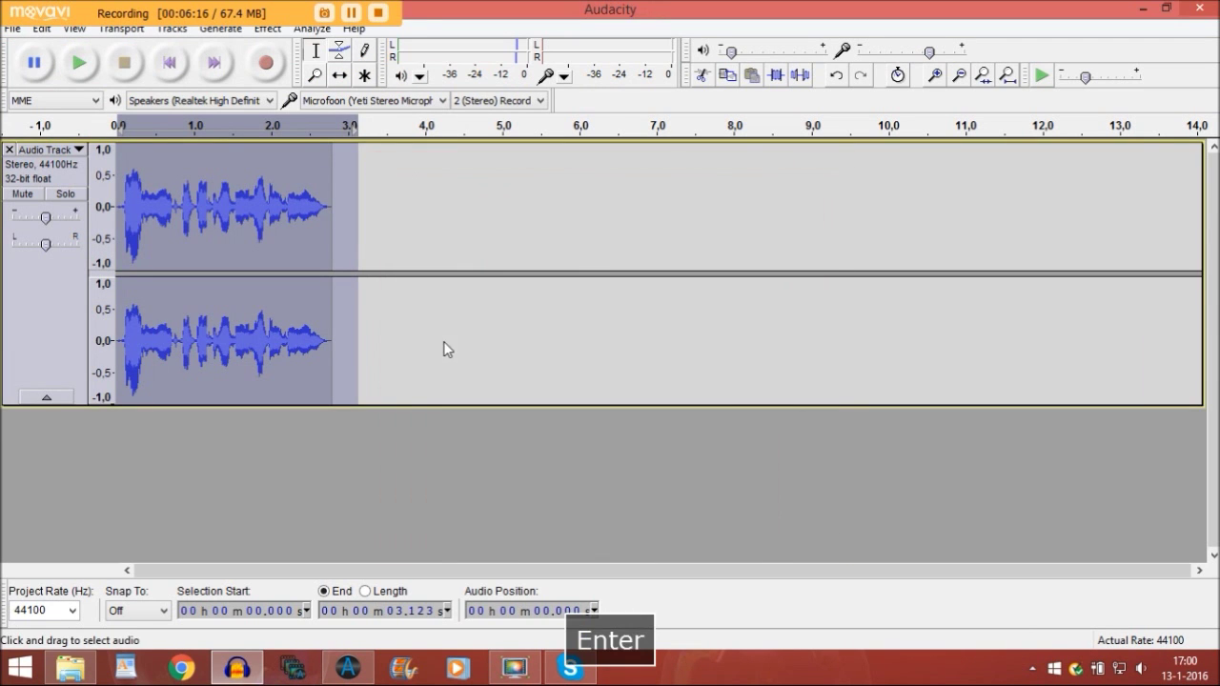
- Back in Anime Studio Pro, select the top Living room layer
{"action": "left_click", "coordinate": [348, 670]}
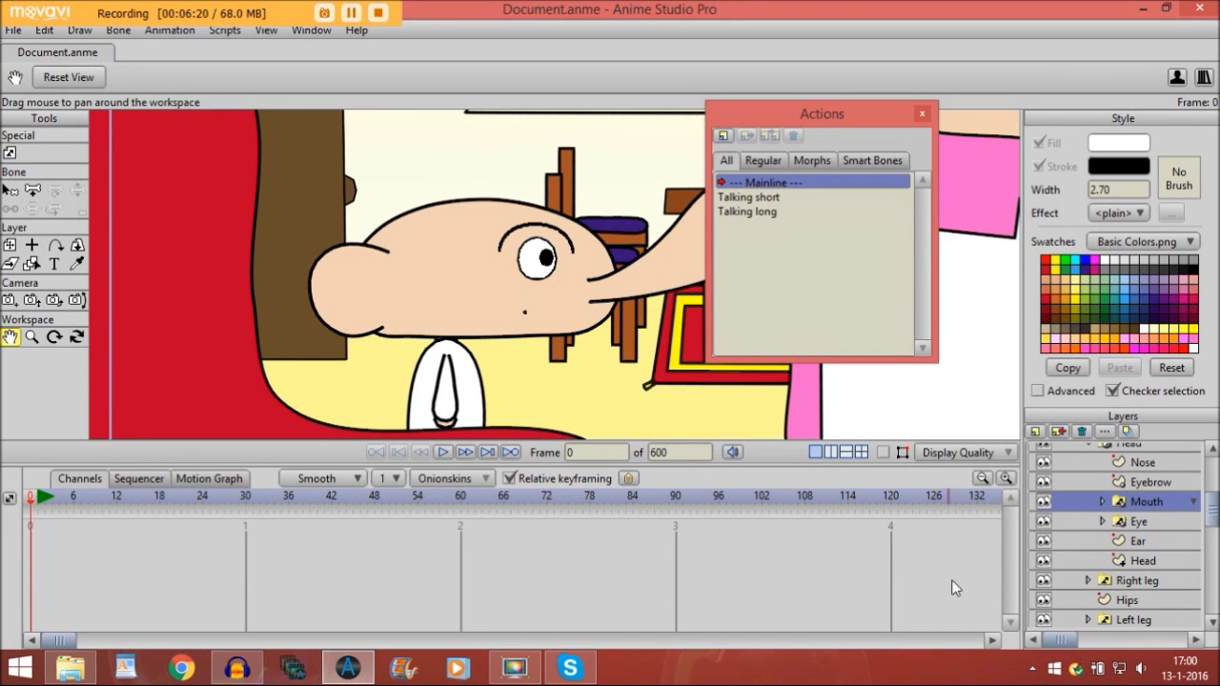
{"action": "left_click_drag", "start_coordinate": [1217, 503], "coordinate": [1215, 459]}
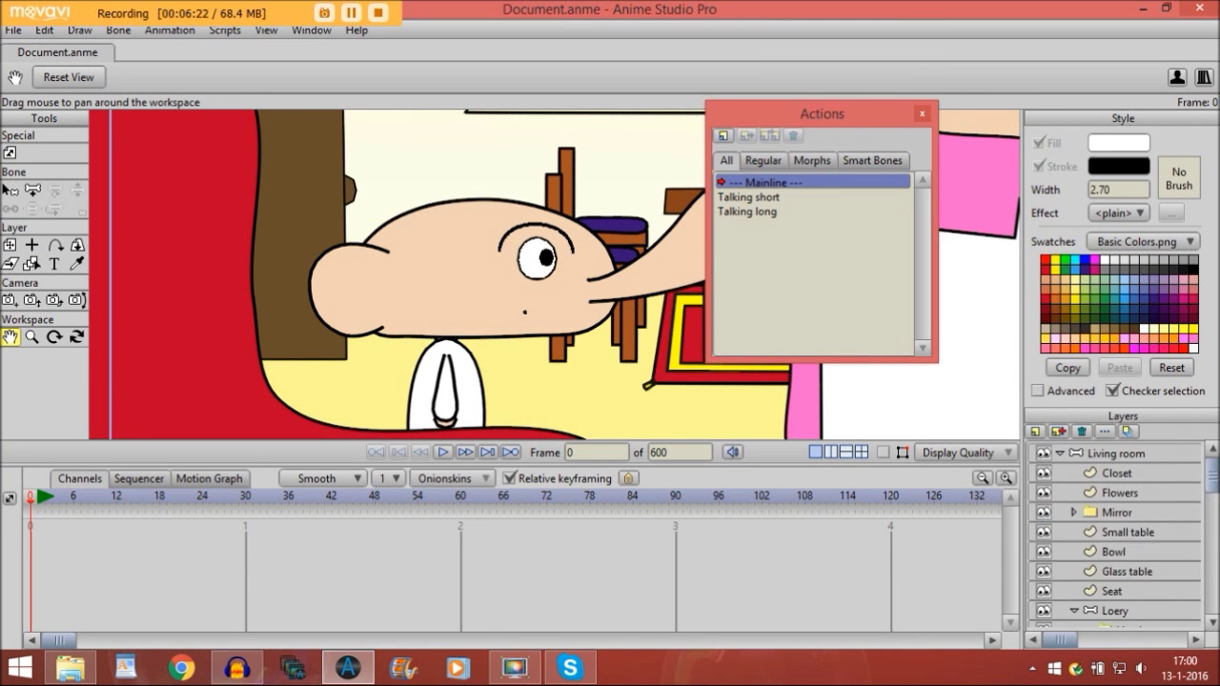
{"action": "left_click", "coordinate": [1105, 452]}
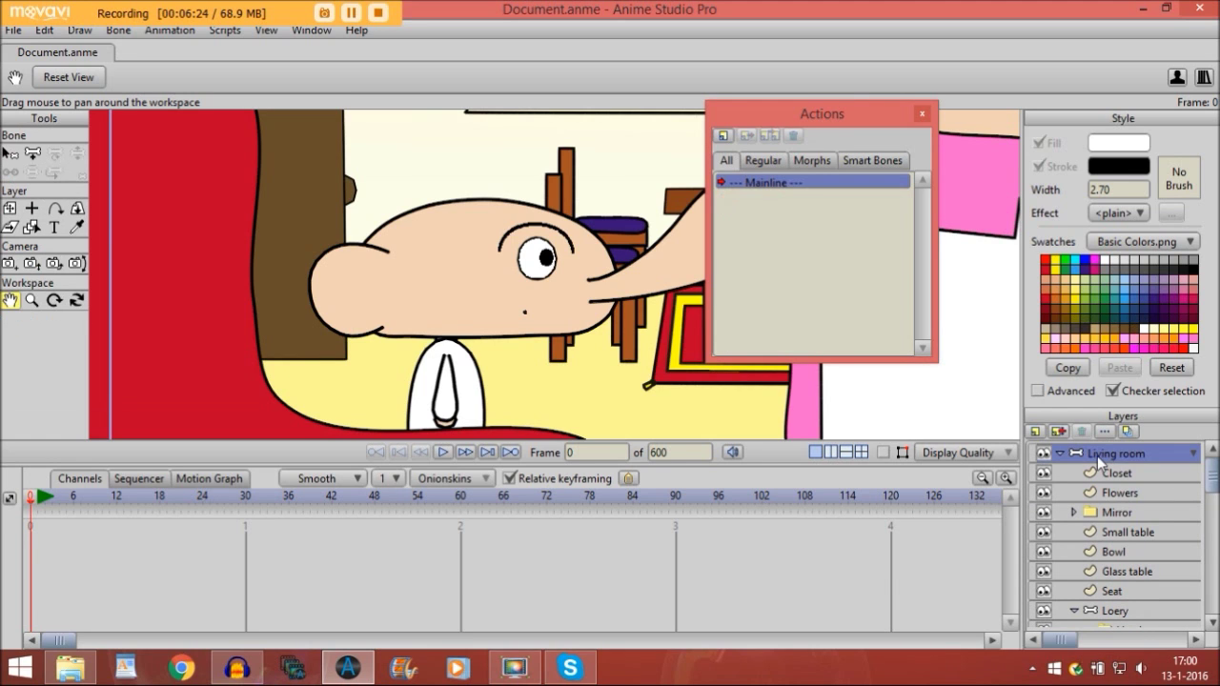
- Import the Dialoque audio file as a sound layer and play it back briefly to preview
{"action": "left_click", "coordinate": [19, 36]}
{"action": "mouse_move", "coordinate": [42, 297]}
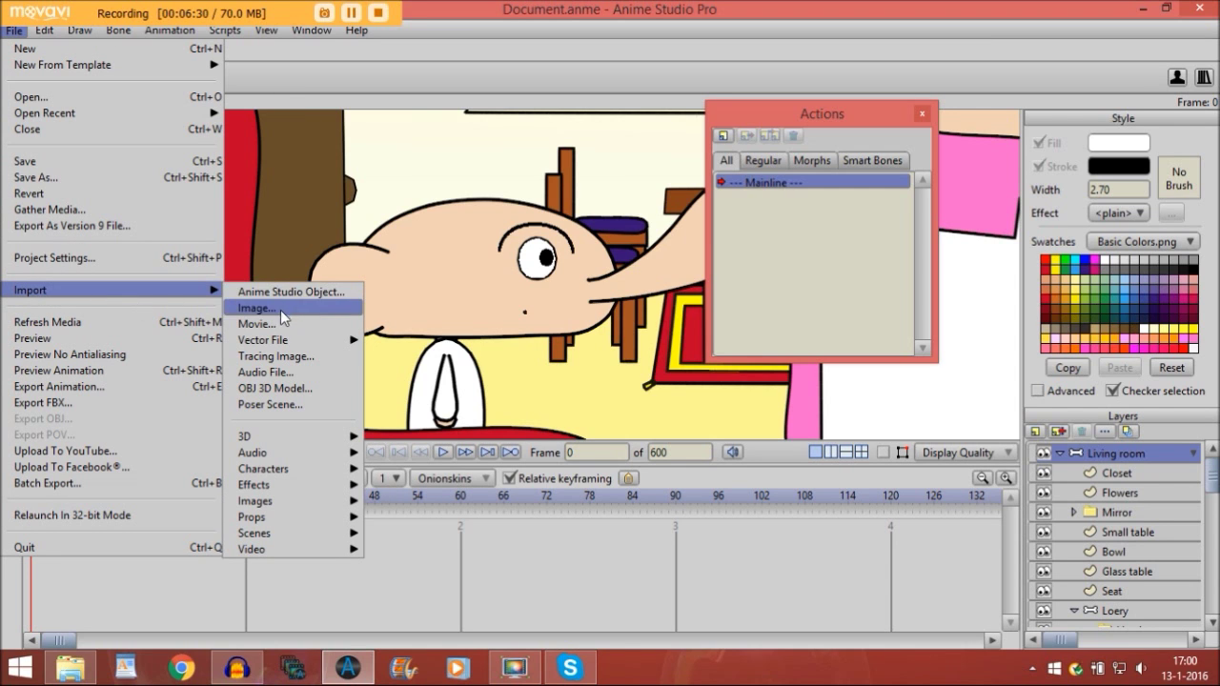
{"action": "left_click", "coordinate": [278, 371]}
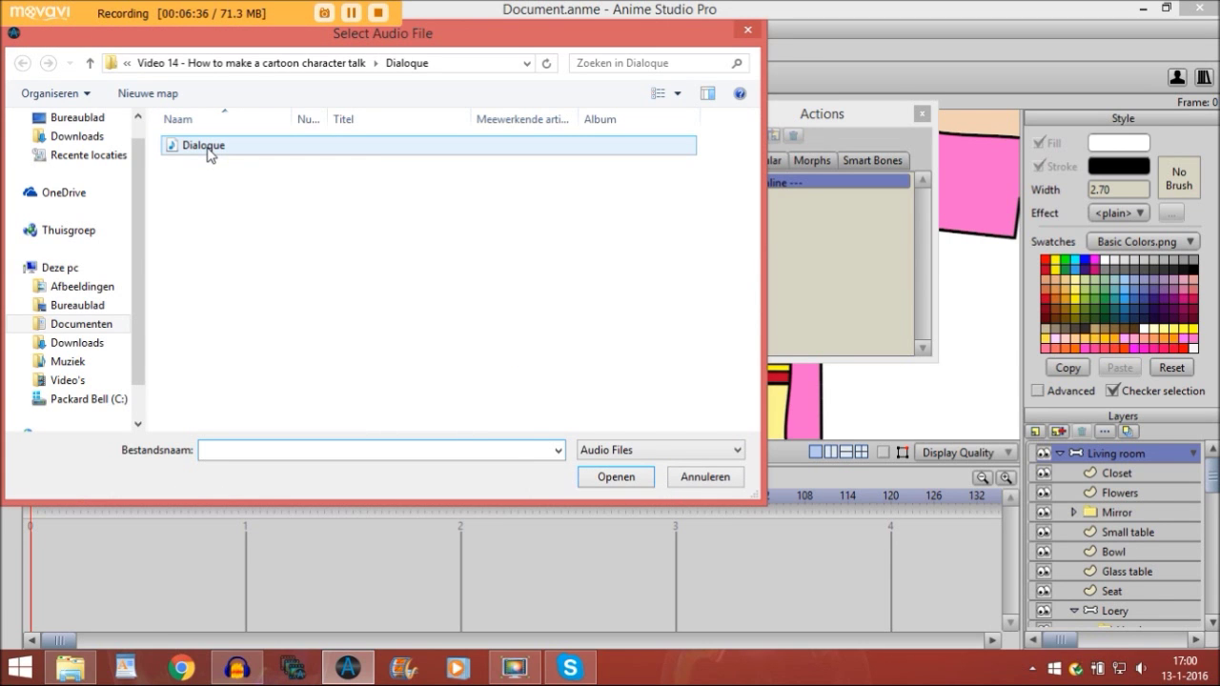
{"action": "double_click", "coordinate": [204, 146]}
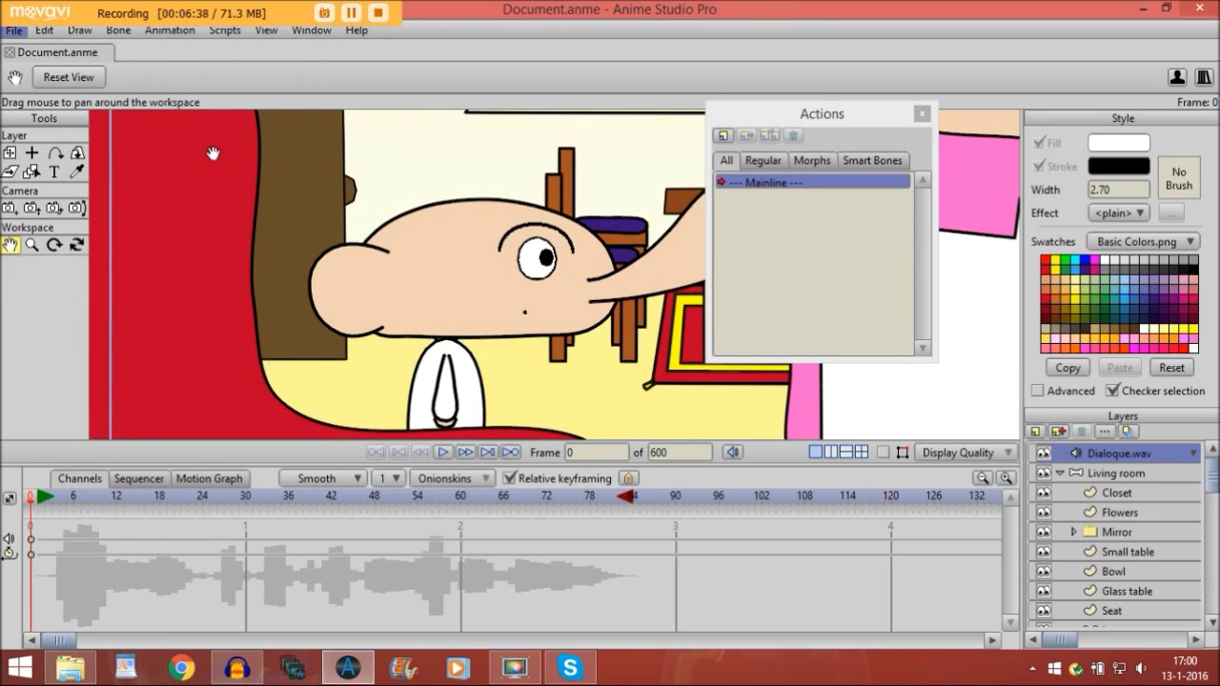
{"action": "left_click", "coordinate": [441, 453]}
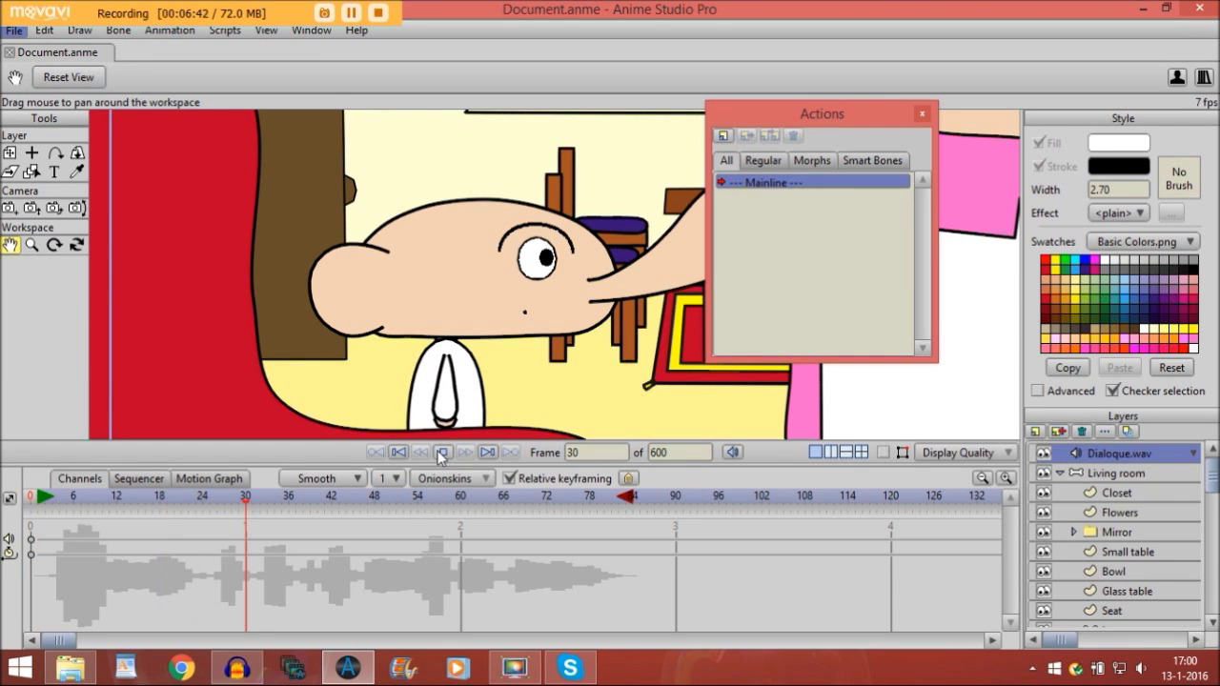
{"action": "left_click", "coordinate": [441, 454]}
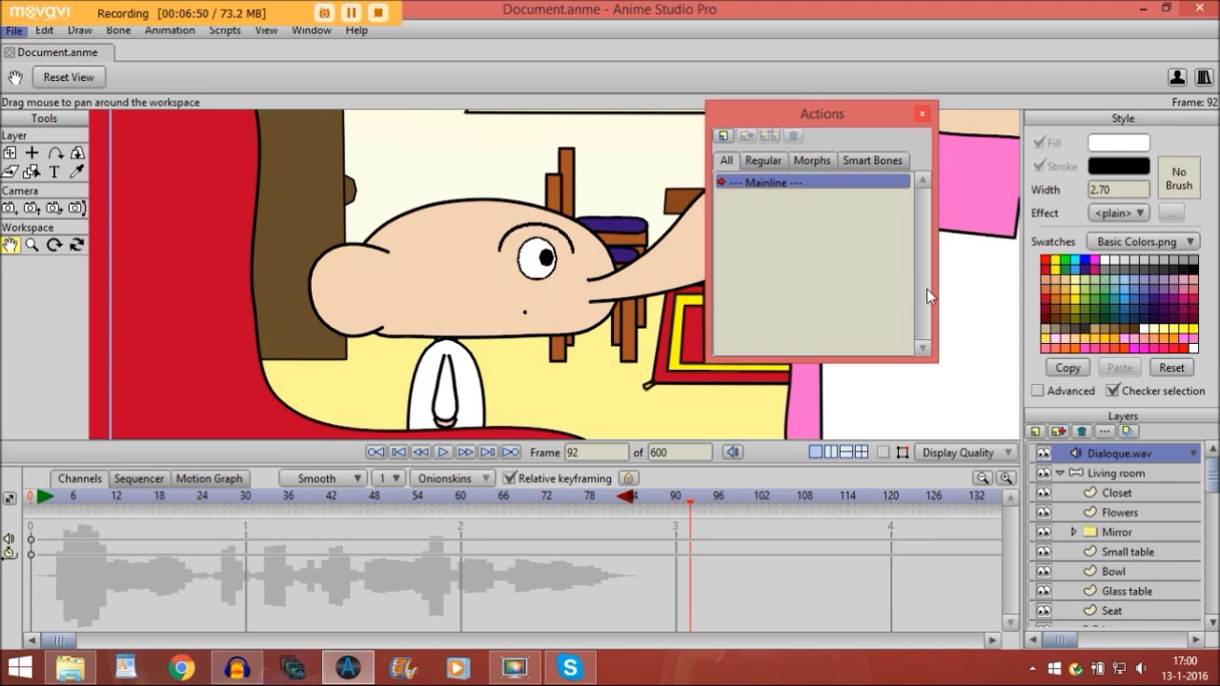
- Select the Mouth layer, go to frame 3, and pick the Talking long action
{"action": "scroll", "coordinate": [1179, 520], "scroll_direction": "down", "scroll_amount": 10}
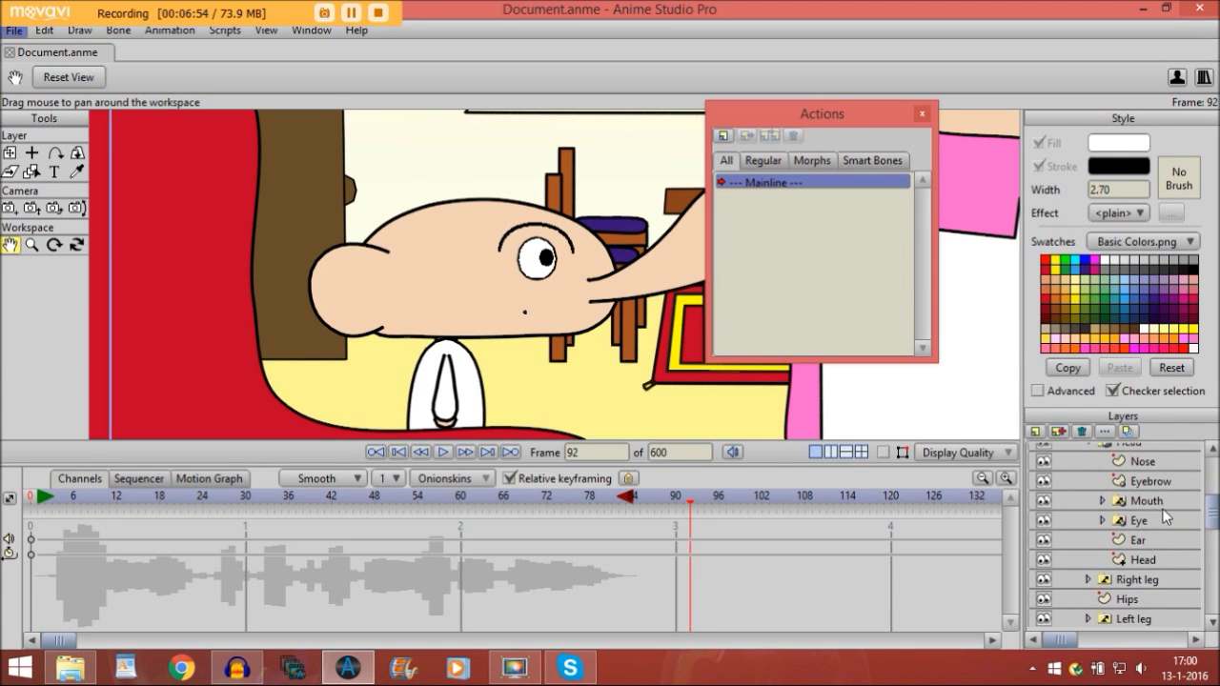
{"action": "left_click", "coordinate": [1163, 503]}
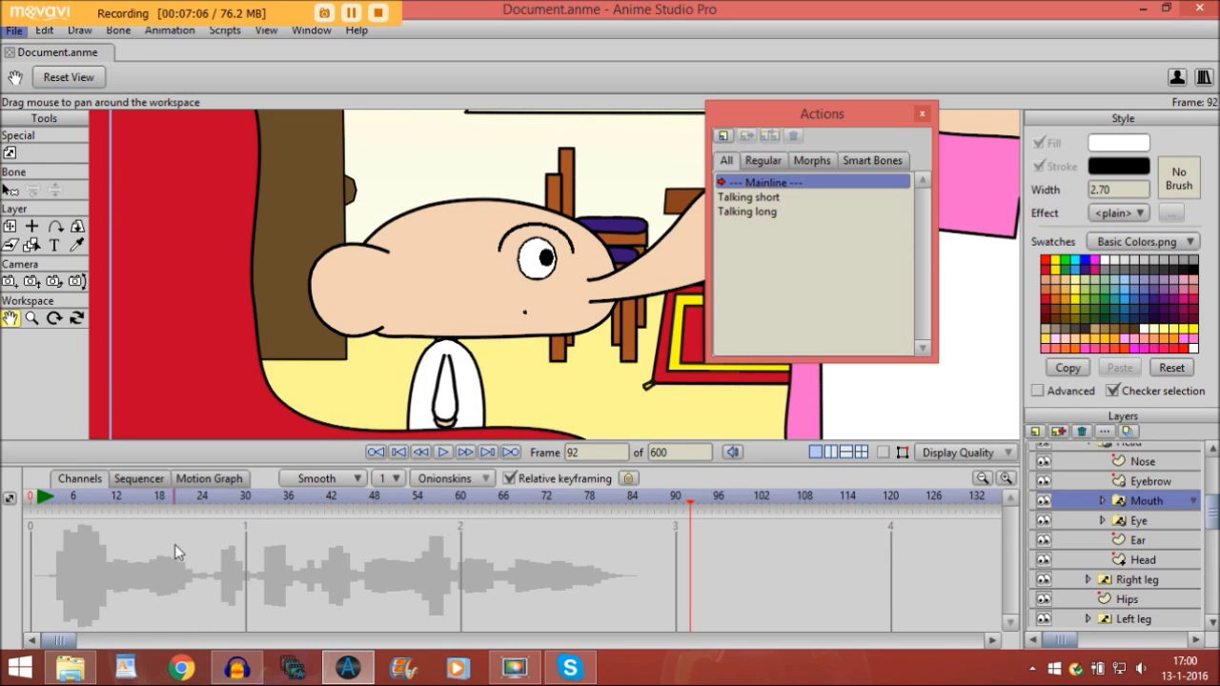
{"action": "left_click", "coordinate": [55, 496]}
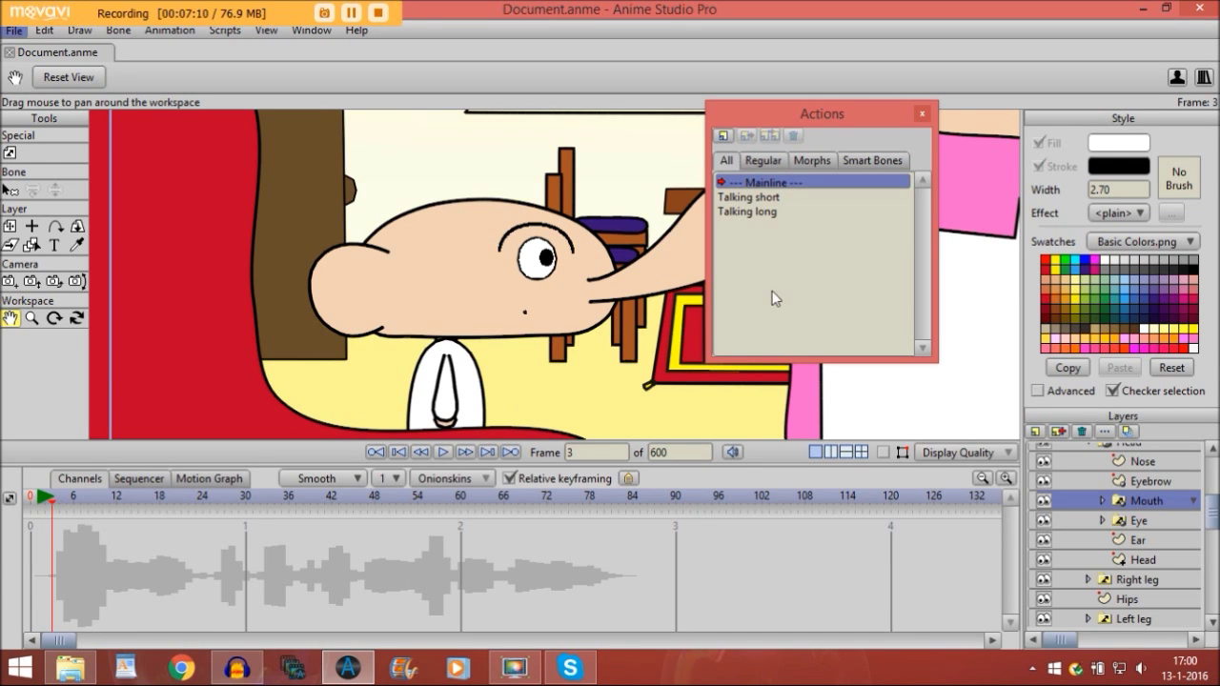
{"action": "left_click", "coordinate": [753, 212]}
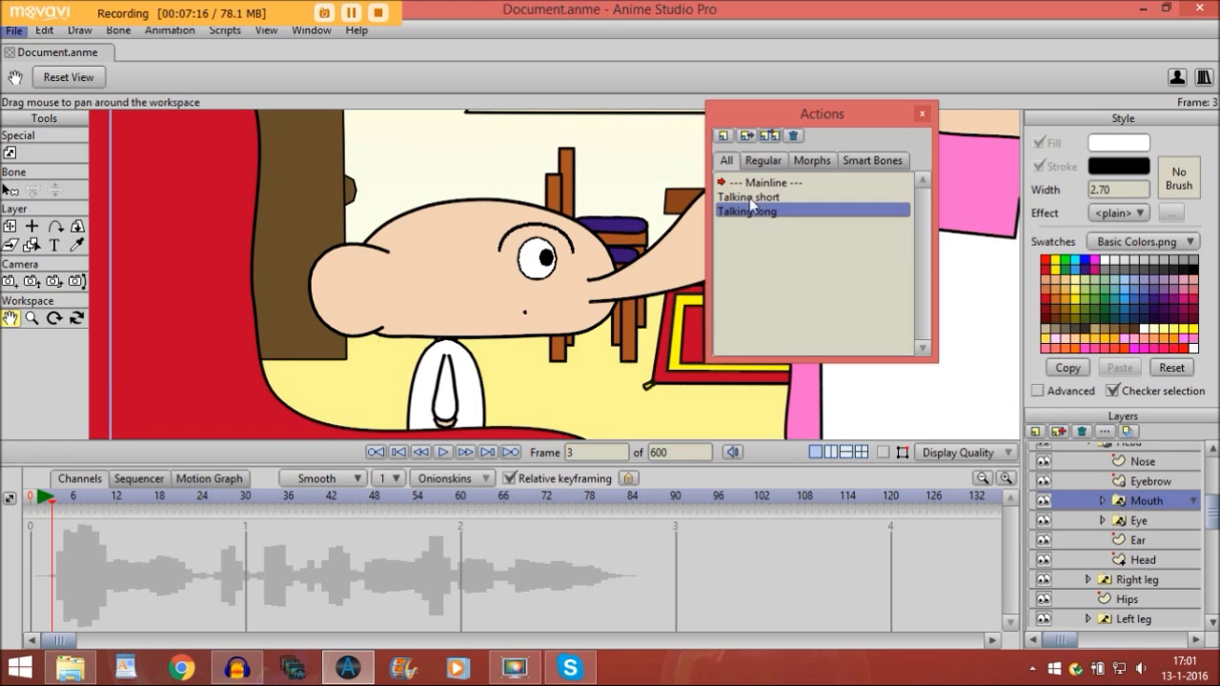
- Insert a Talking long reference at frame 3, then copy it and paste it at frame 14
{"action": "left_click", "coordinate": [747, 136]}
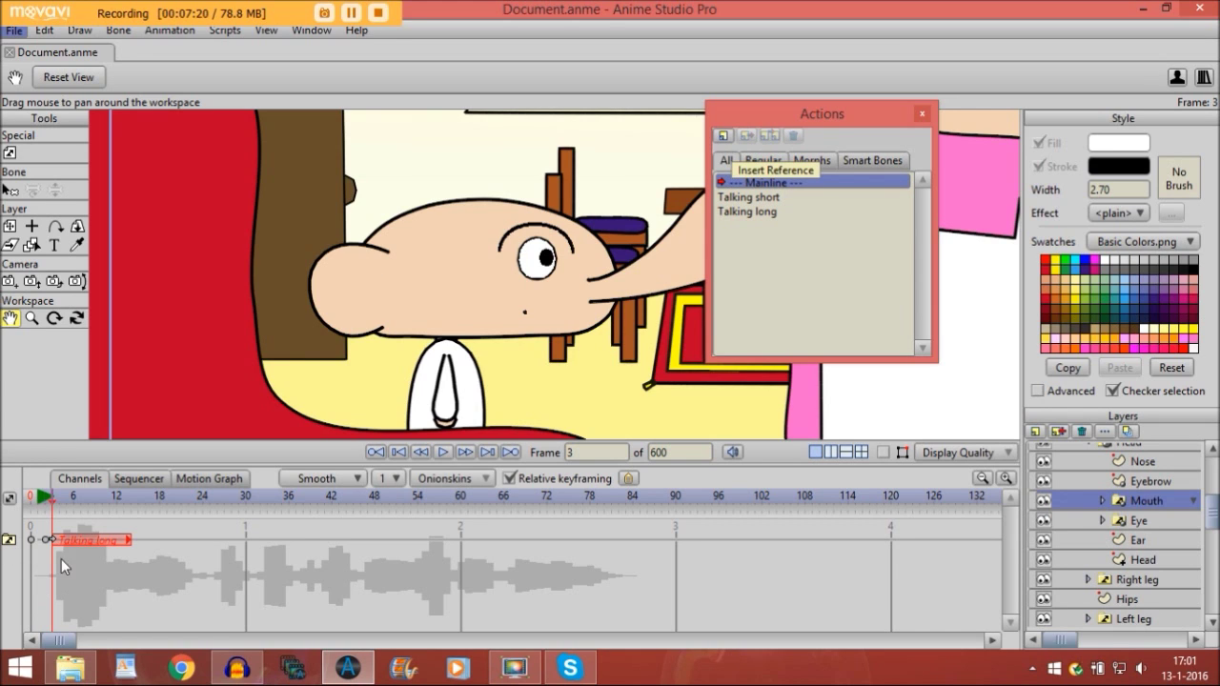
{"action": "key", "text": "Right"}
{"action": "key", "text": "Right"}
{"action": "key", "text": "Right"}
{"action": "key", "text": "Right"}
{"action": "key", "text": "Right"}
{"action": "key", "text": "Right"}
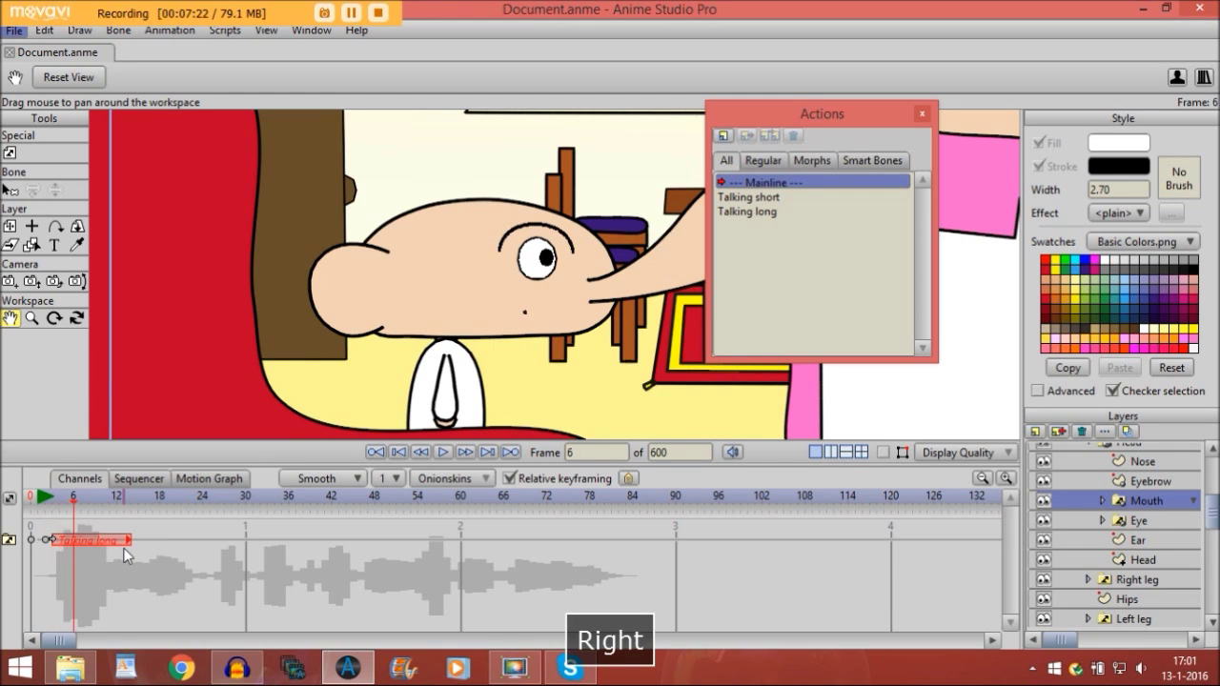
{"action": "key", "text": "Right"}
{"action": "key", "text": "Right"}
{"action": "key", "text": "Right"}
{"action": "key", "text": "Right"}
{"action": "key", "text": "Right"}
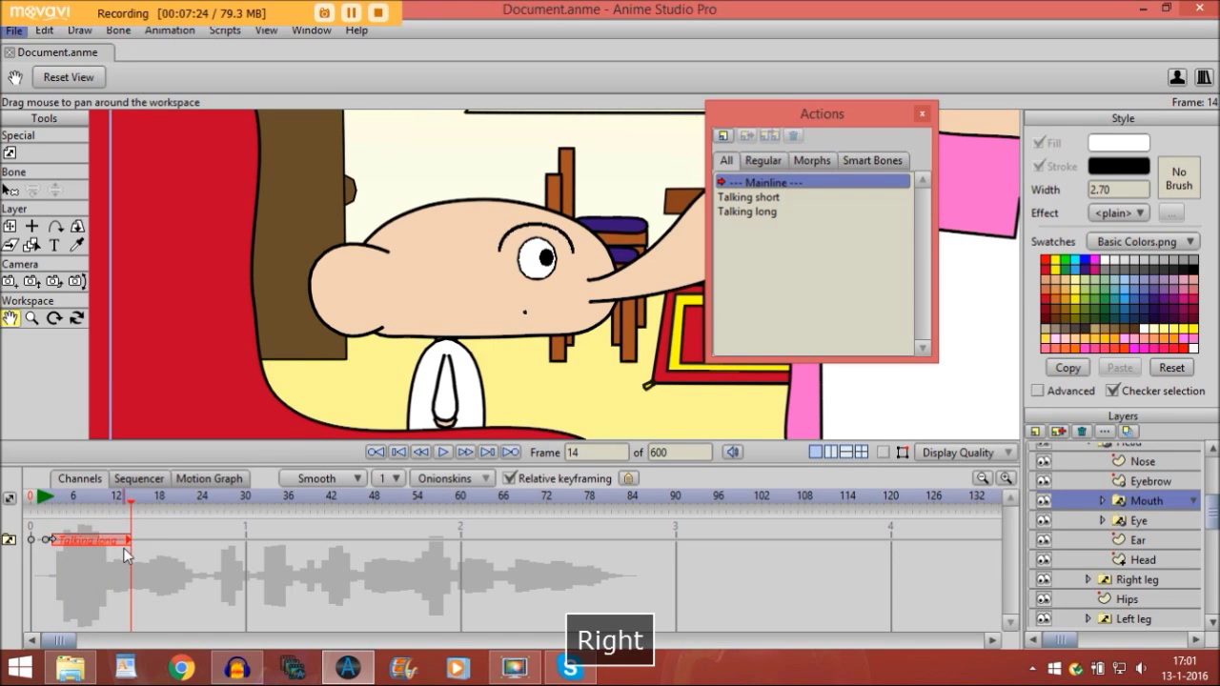
{"action": "left_click_drag", "start_coordinate": [39, 524], "coordinate": [143, 555]}
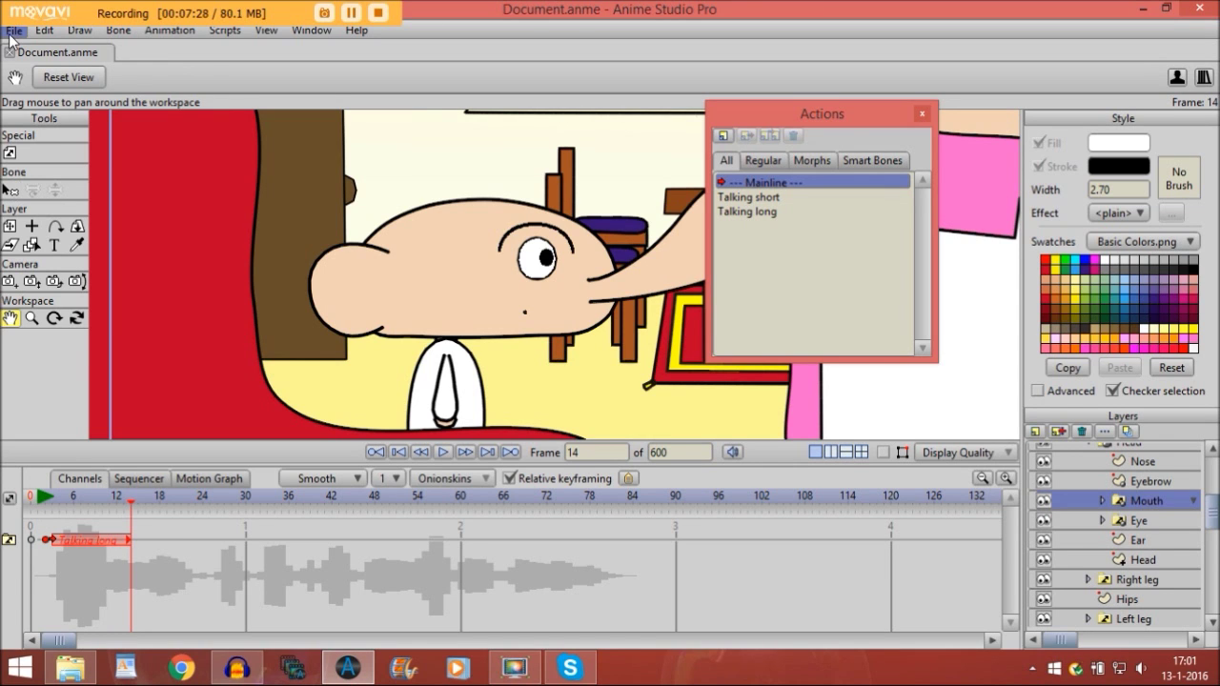
{"action": "left_click", "coordinate": [44, 31]}
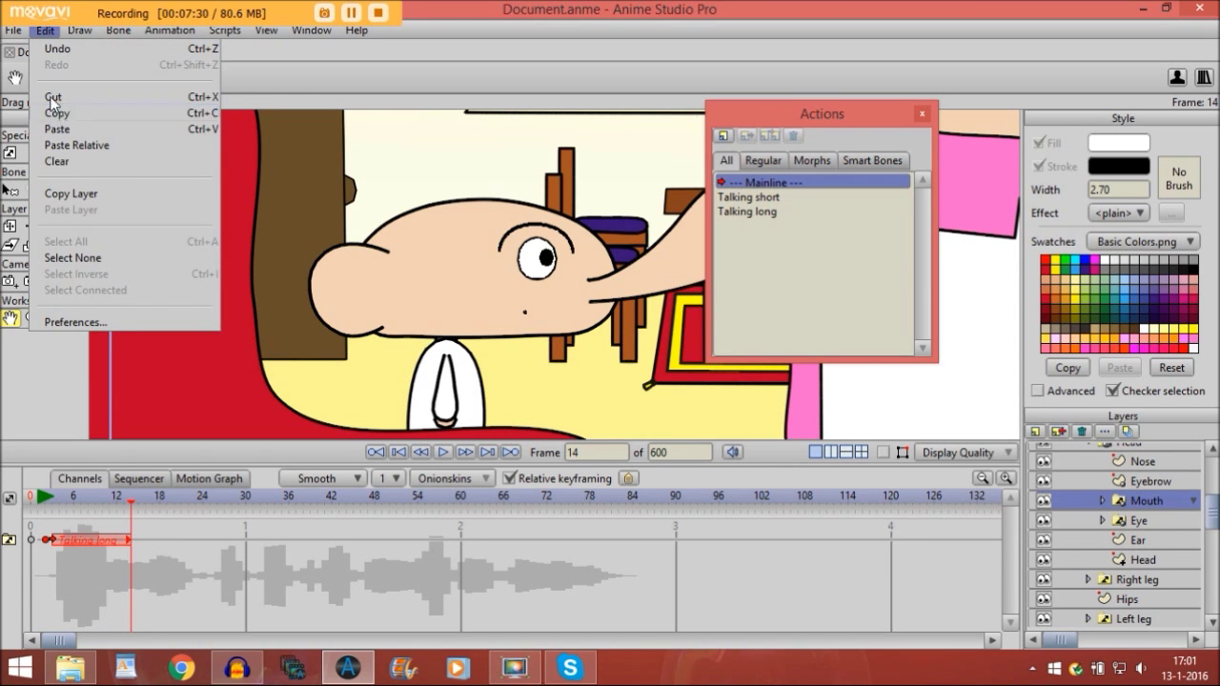
{"action": "left_click", "coordinate": [54, 47]}
{"action": "left_click", "coordinate": [46, 31]}
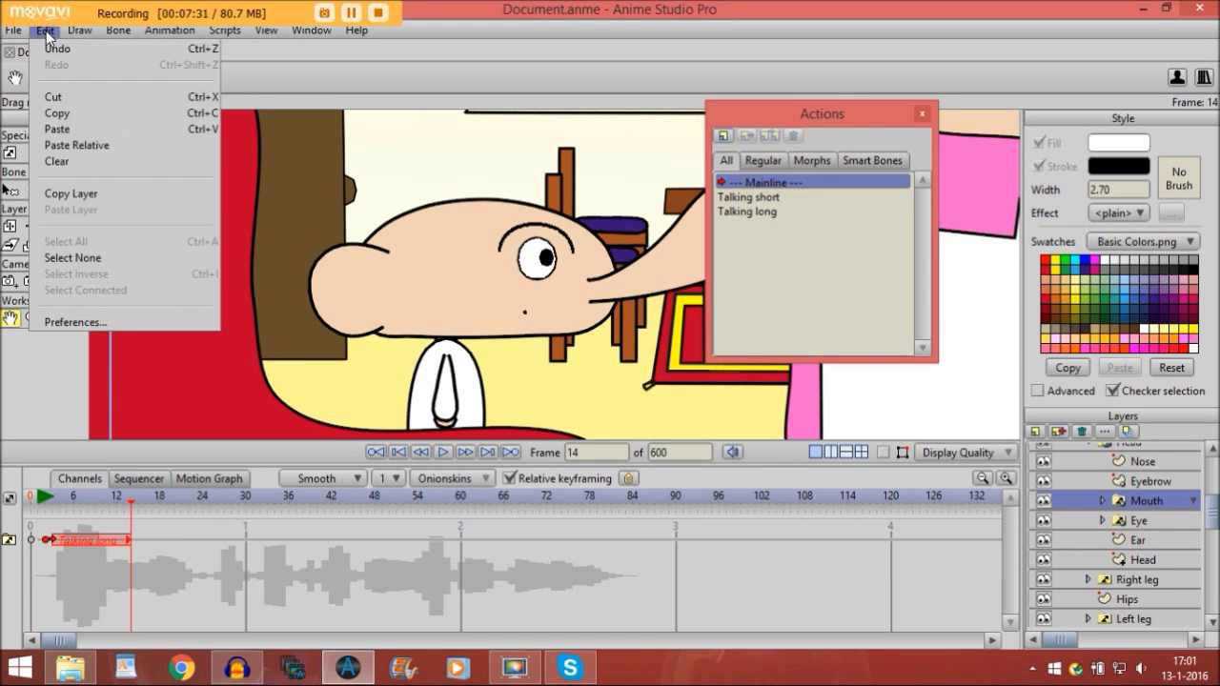
{"action": "left_click", "coordinate": [81, 131]}
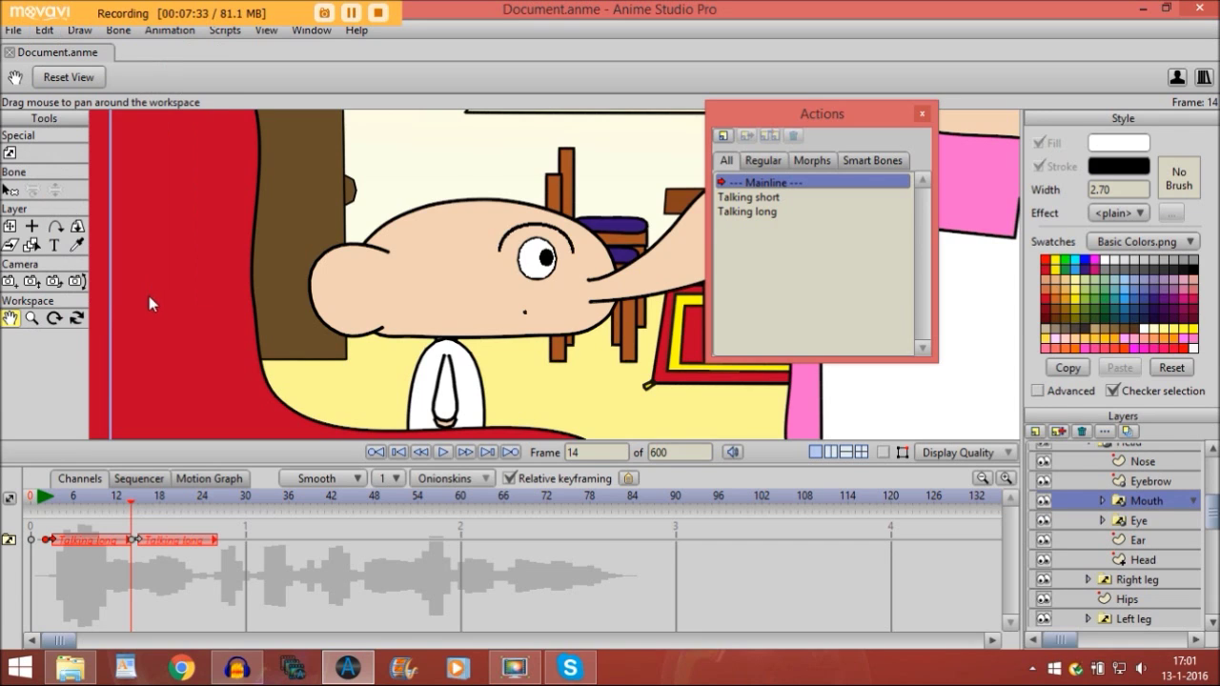
- Copy both Talking long keyframes and paste the pair starting at frame 26
{"action": "left_click", "coordinate": [218, 505]}
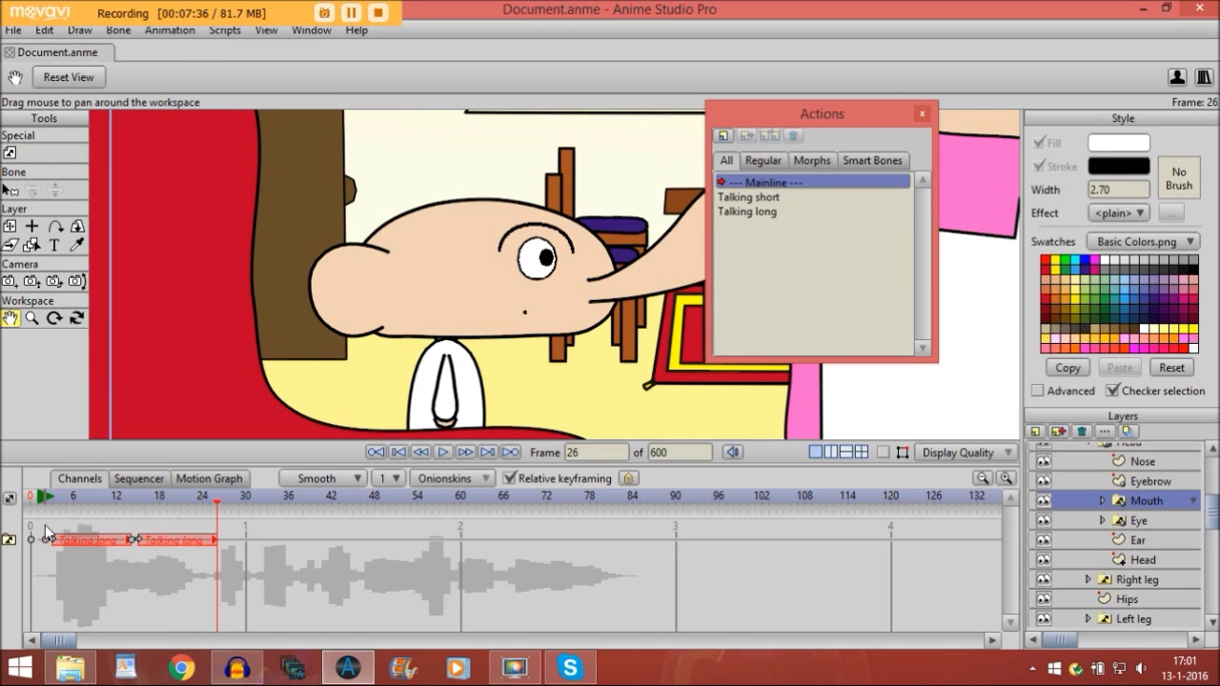
{"action": "left_click_drag", "start_coordinate": [45, 525], "coordinate": [246, 585]}
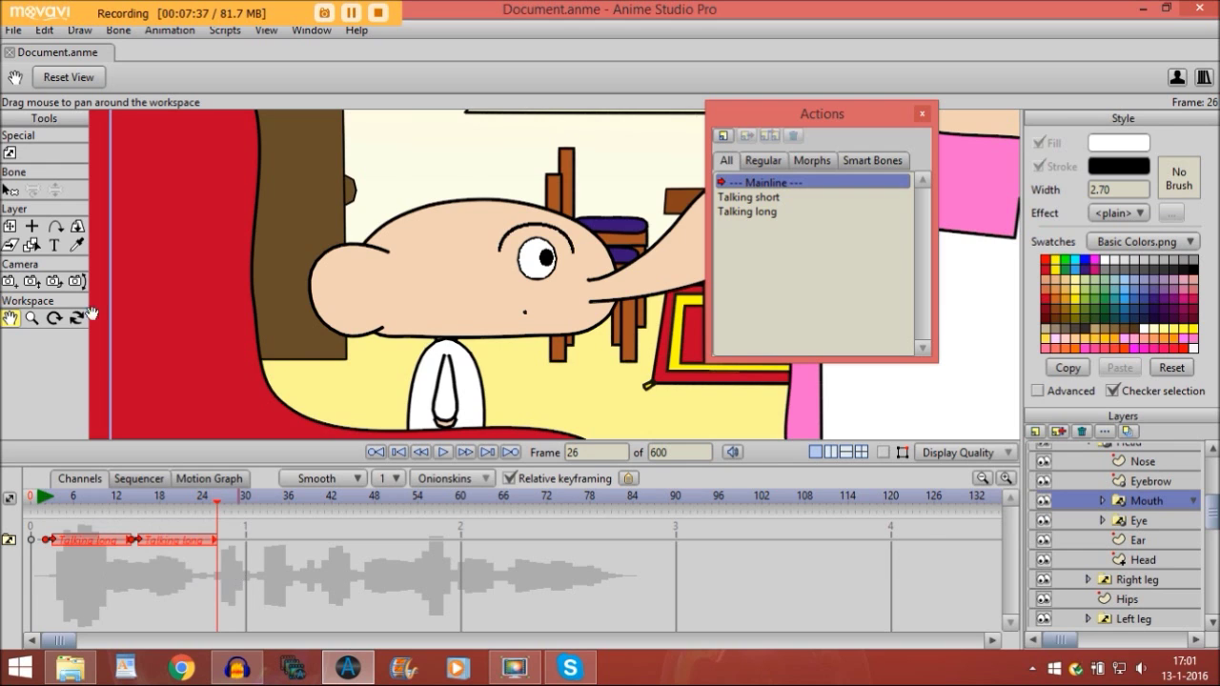
{"action": "left_click", "coordinate": [43, 31]}
{"action": "left_click", "coordinate": [52, 113]}
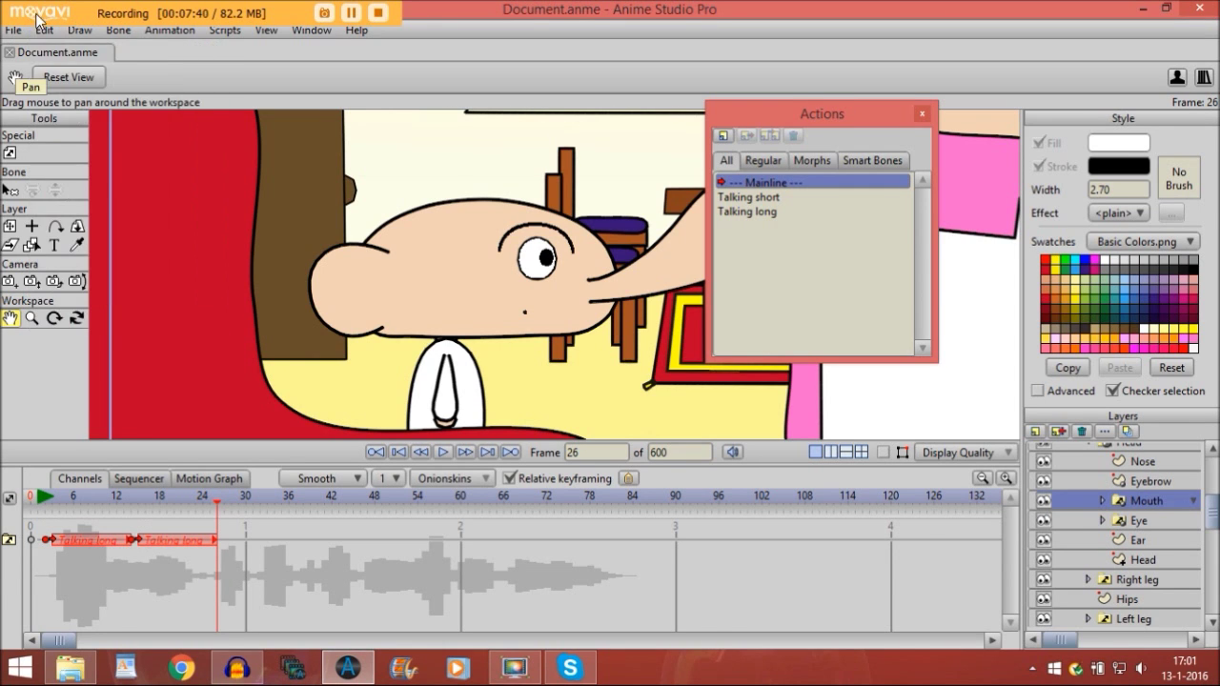
{"action": "left_click", "coordinate": [44, 29]}
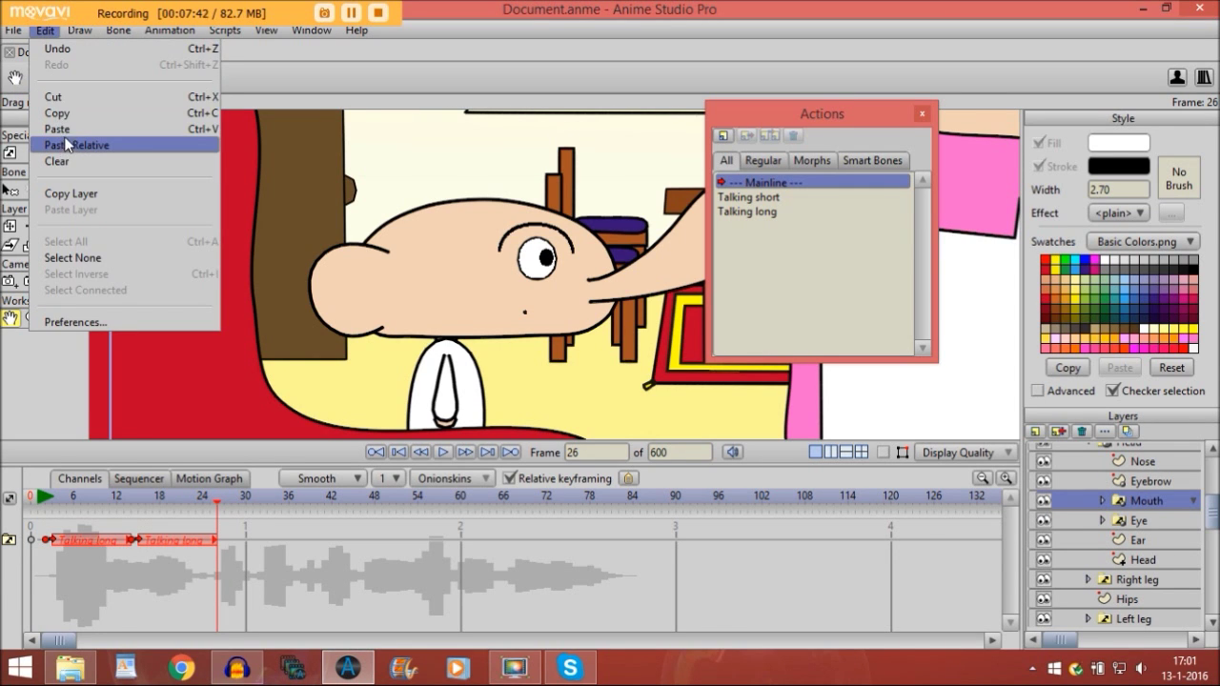
{"action": "left_click", "coordinate": [65, 130]}
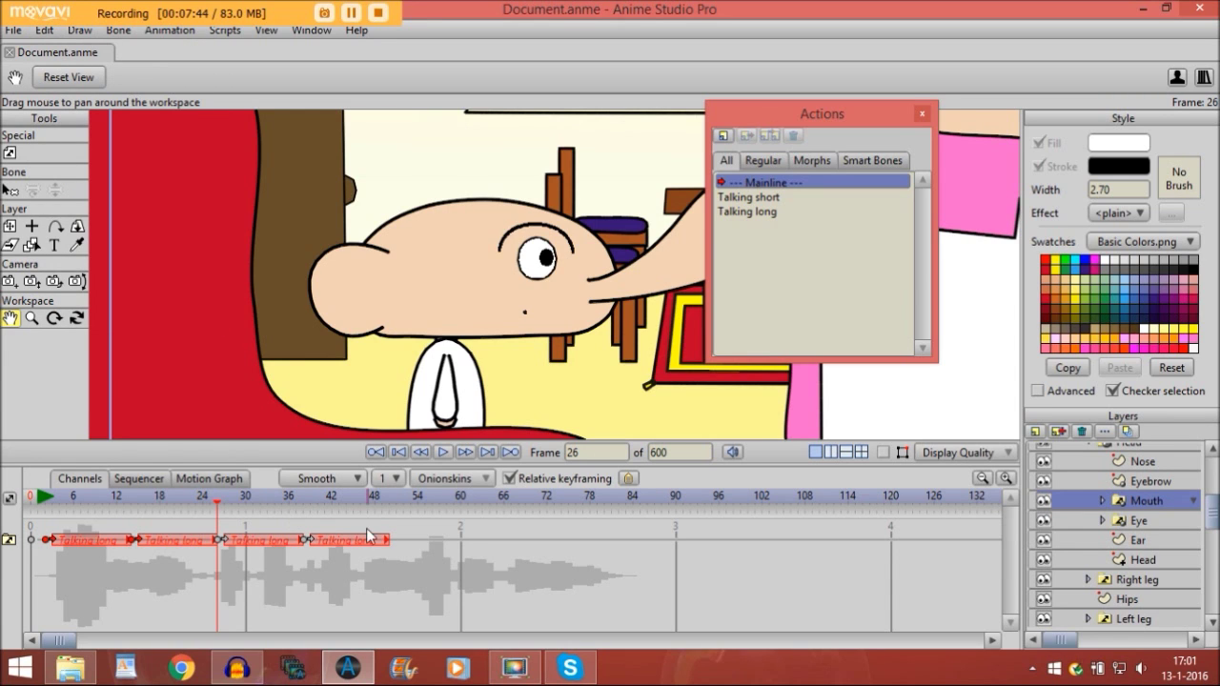
- Paste two more Talking long copies at frame 50, then move to frame 74
{"action": "left_click", "coordinate": [390, 508]}
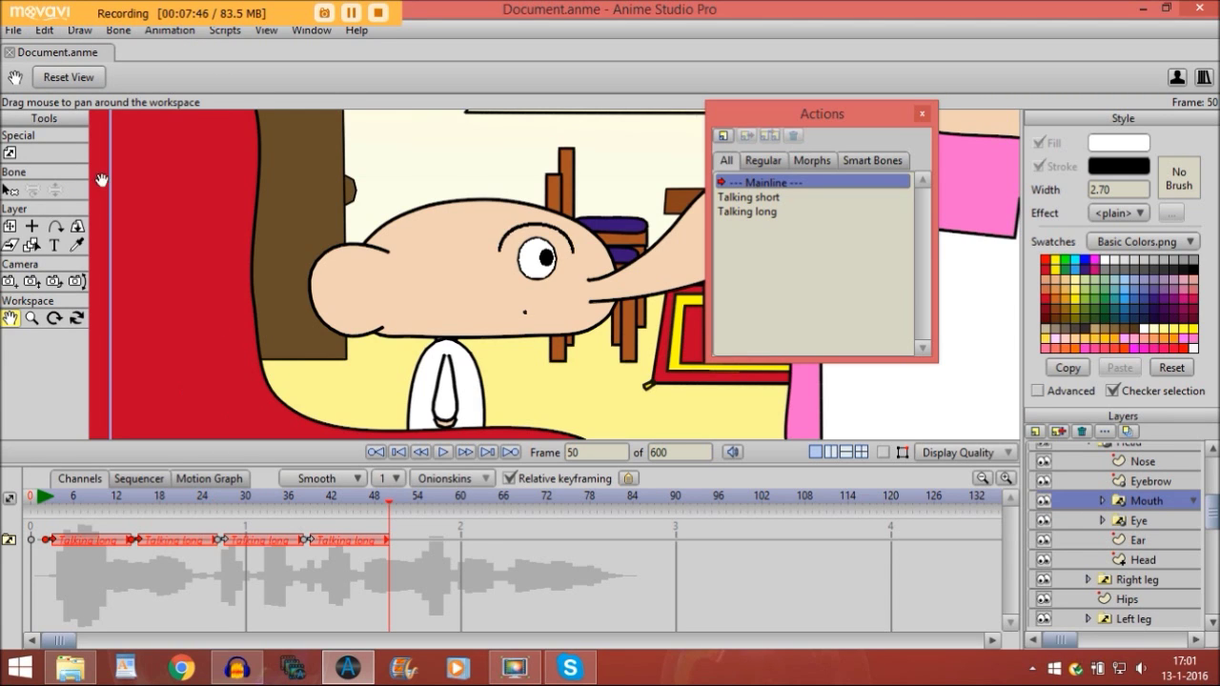
{"action": "left_click", "coordinate": [45, 31]}
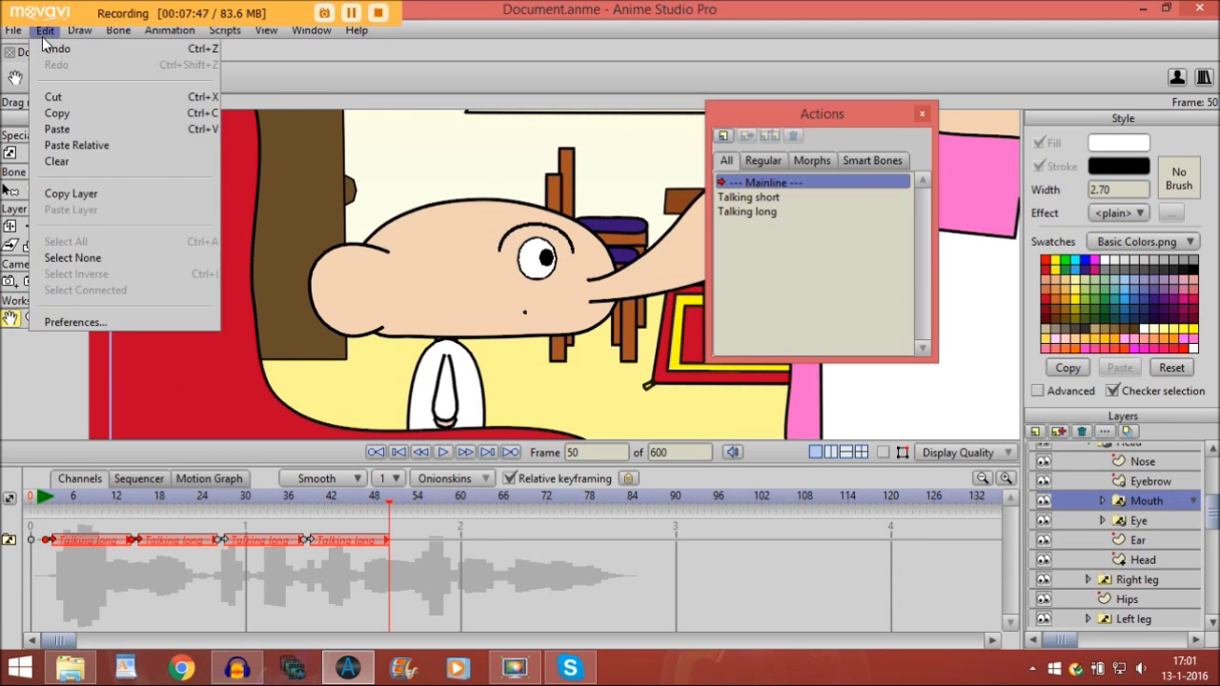
{"action": "left_click", "coordinate": [55, 130]}
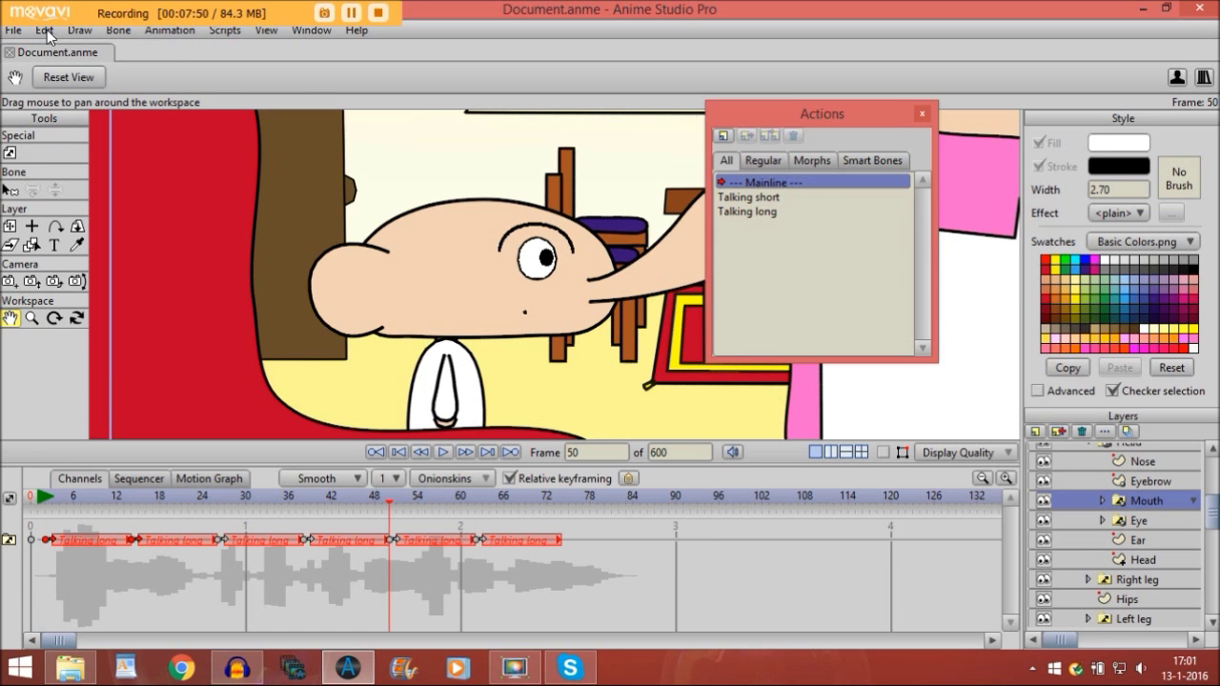
{"action": "left_click", "coordinate": [562, 500]}
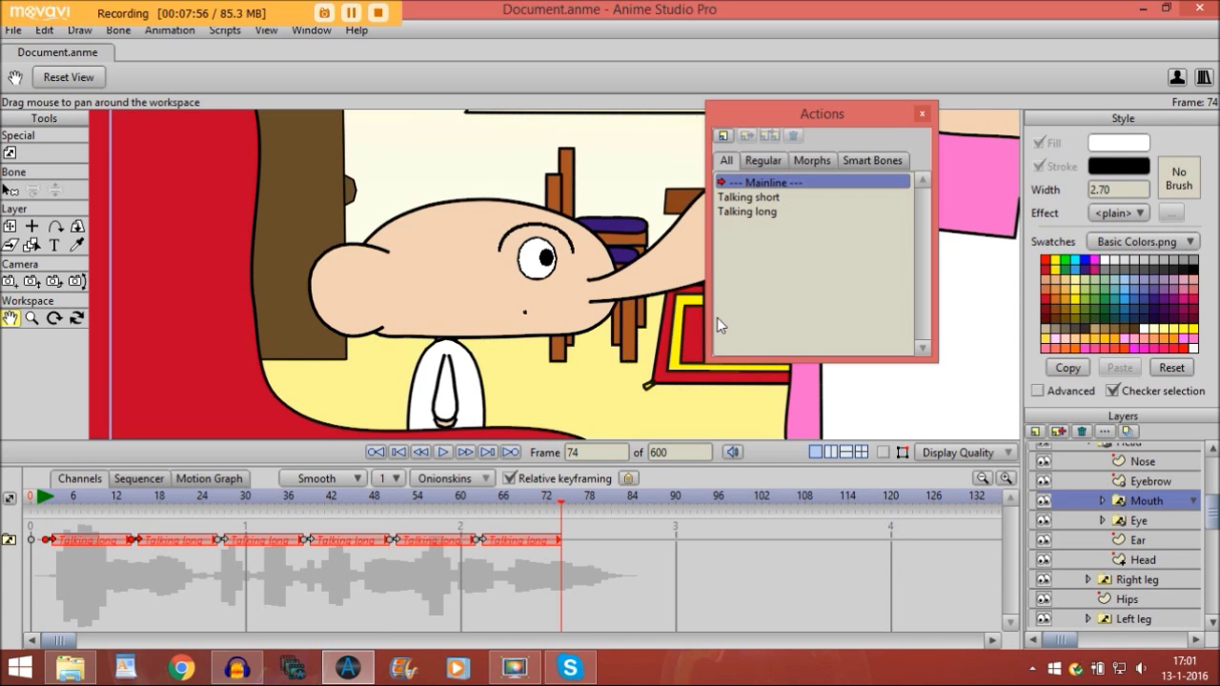
- Insert Talking short references at frames 74 and 77, then check the mouth near frame 80
{"action": "left_click", "coordinate": [731, 199]}
{"action": "left_click", "coordinate": [746, 138]}
{"action": "left_click", "coordinate": [583, 506]}
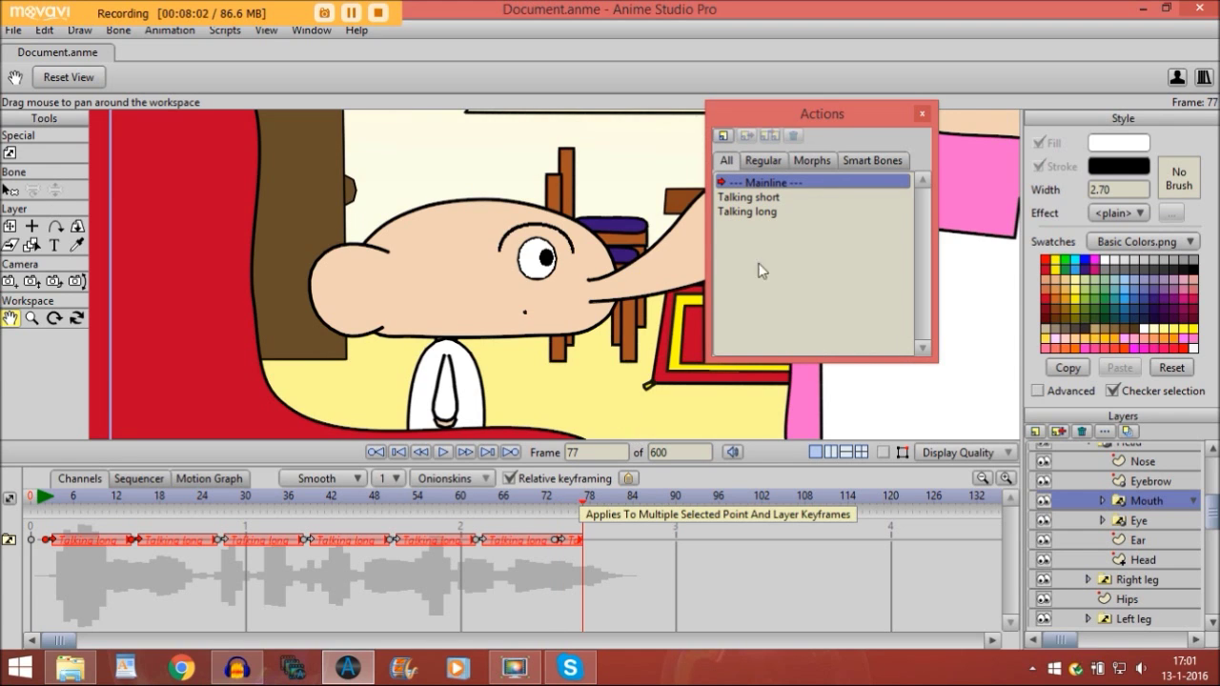
{"action": "left_click", "coordinate": [749, 197]}
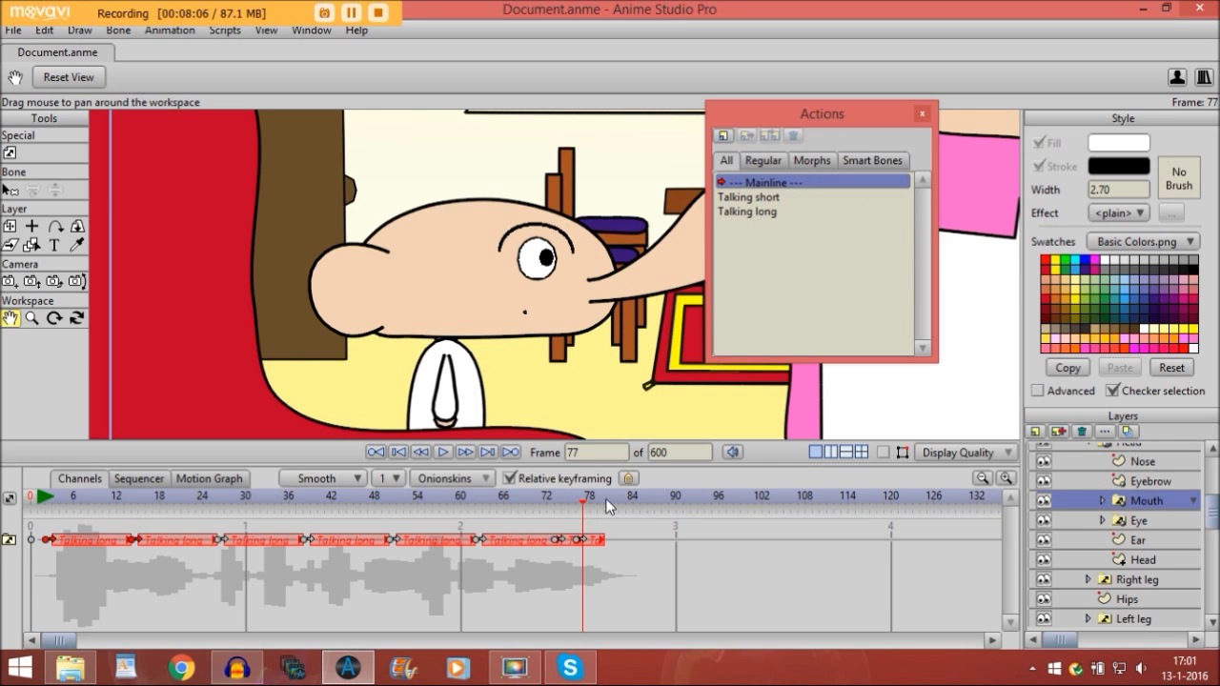
{"action": "left_click", "coordinate": [605, 505]}
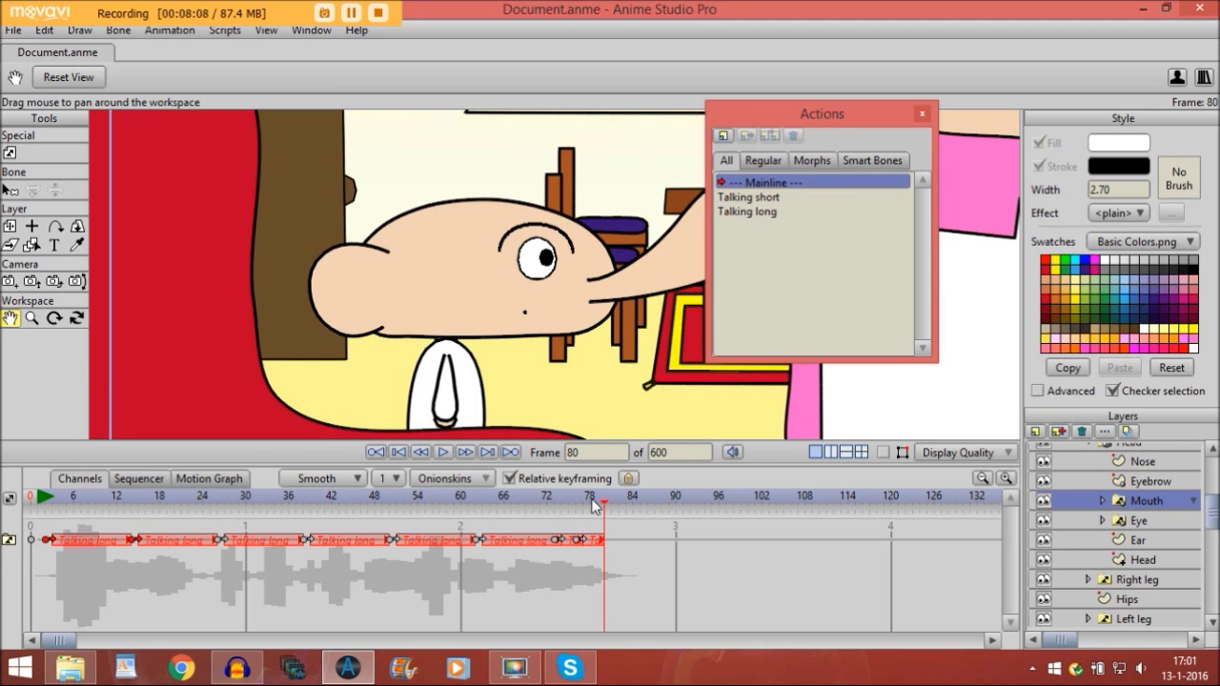
{"action": "key", "text": "Right"}
{"action": "key", "text": "Right"}
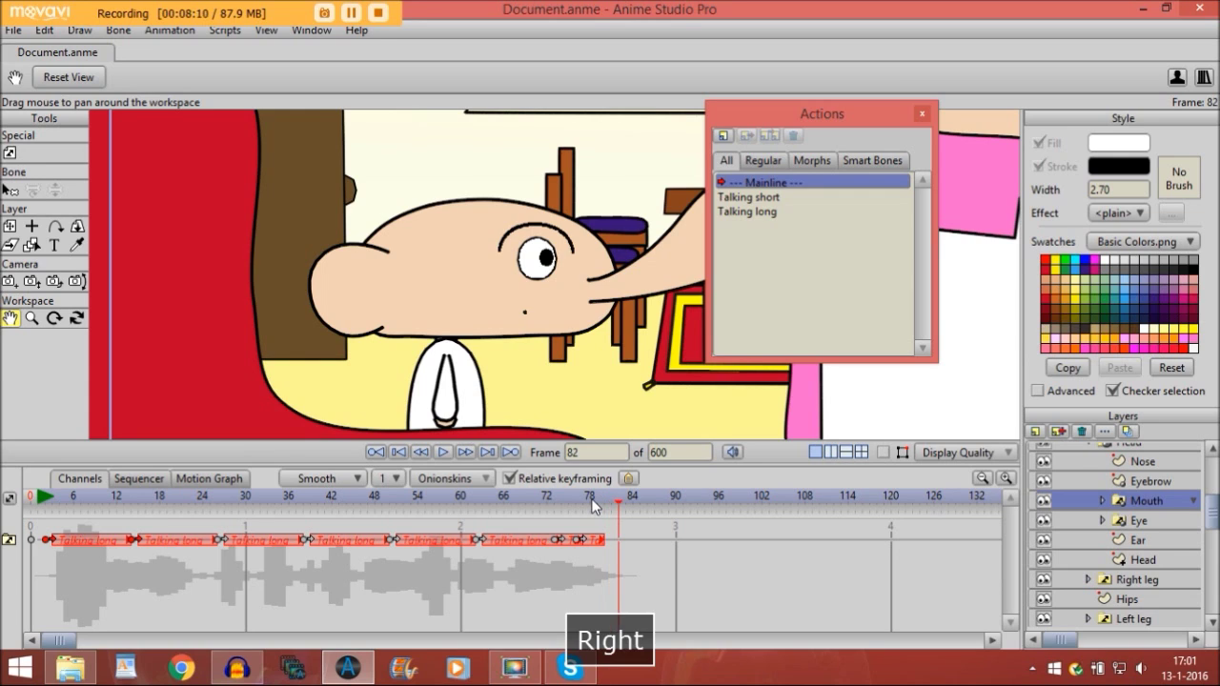
{"action": "key", "text": "Left"}
{"action": "key", "text": "Left"}
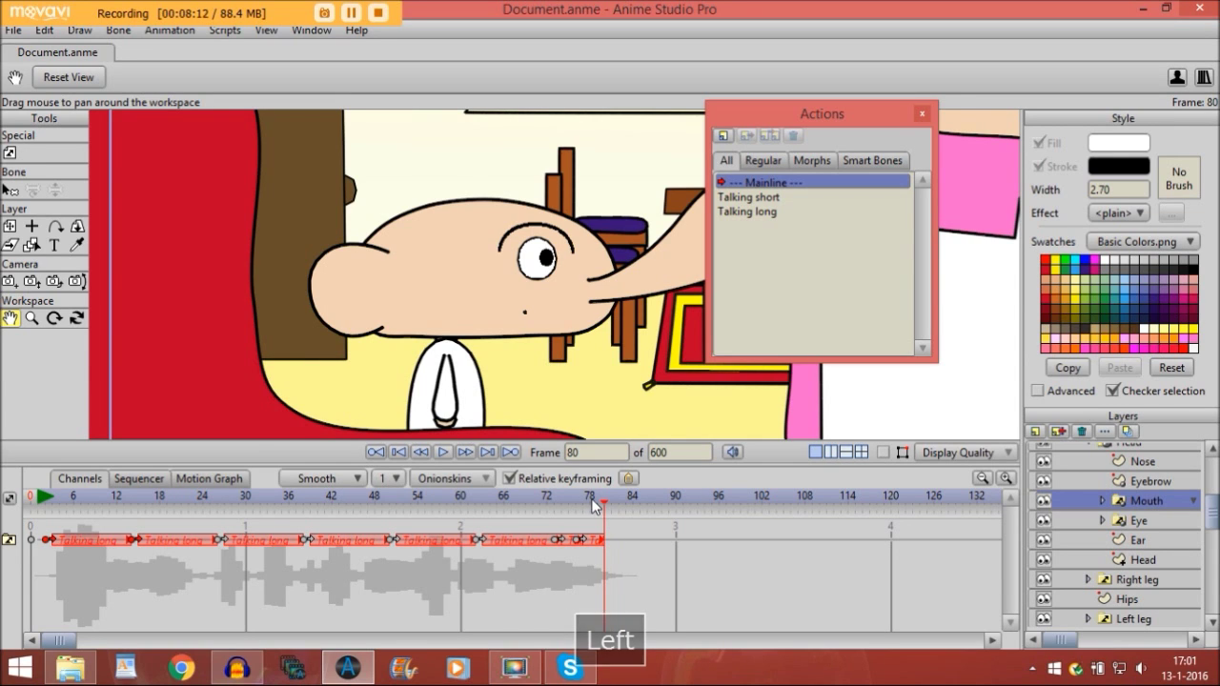
- Return to frame 1 and zoom out to show the whole room scene
{"action": "left_click", "coordinate": [38, 498]}
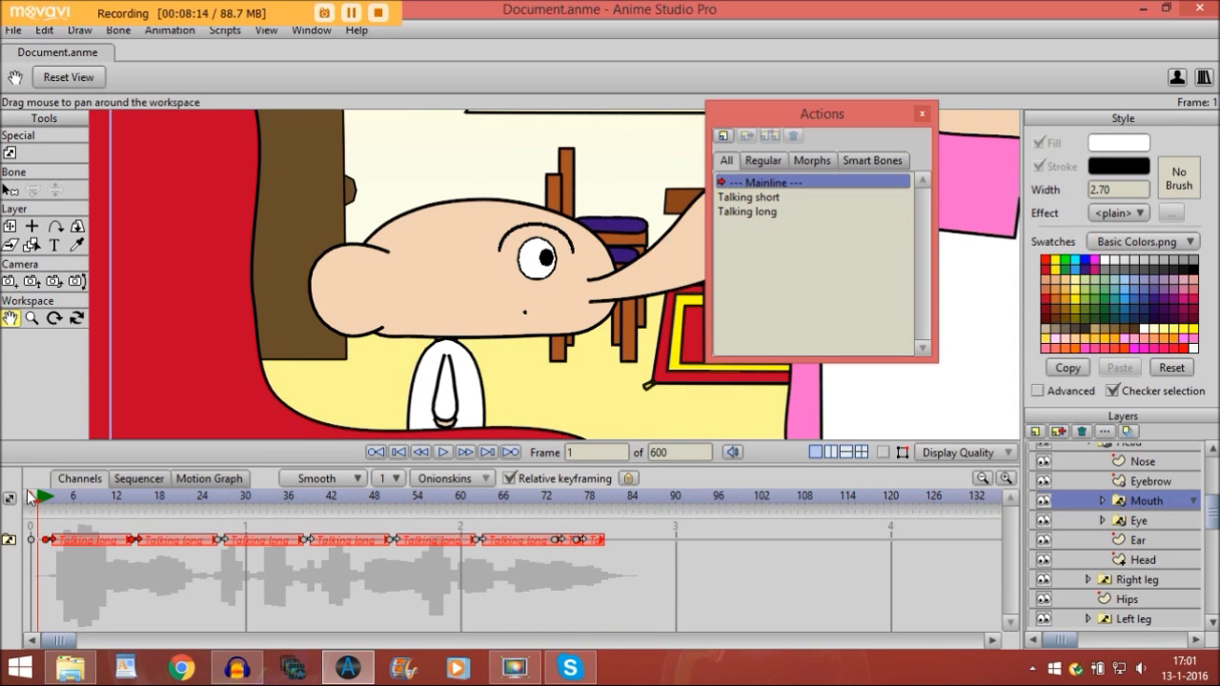
{"action": "left_click", "coordinate": [32, 318]}
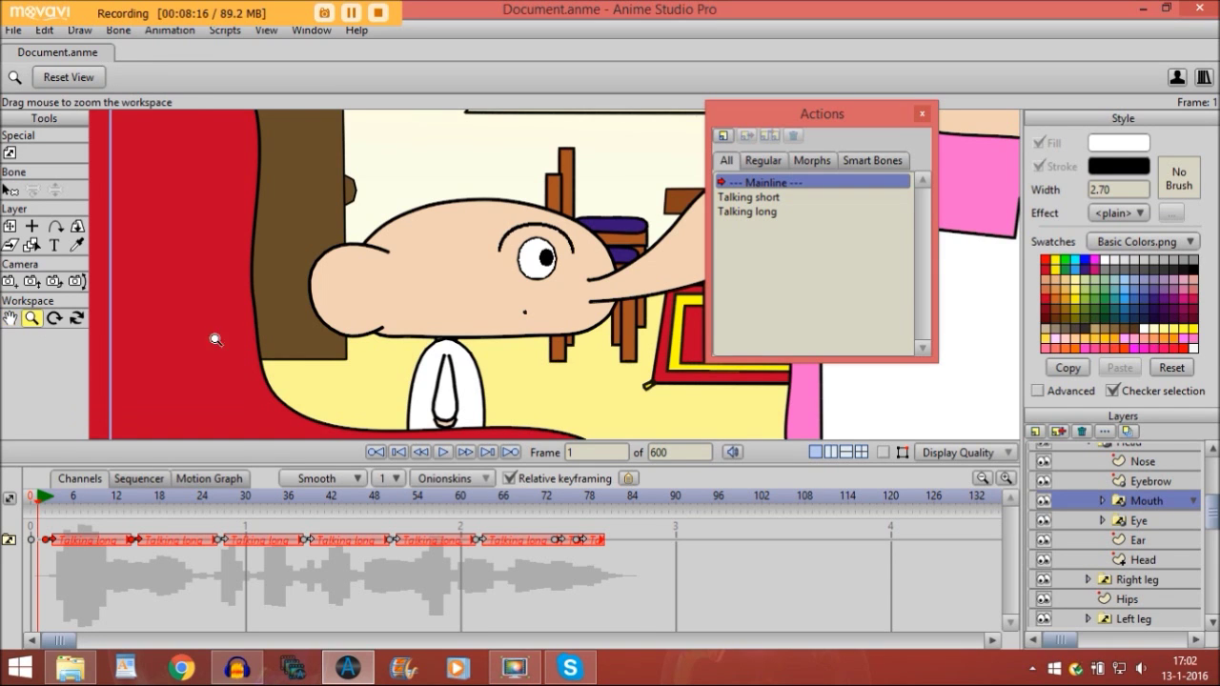
{"action": "left_click_drag", "start_coordinate": [444, 339], "coordinate": [241, 328]}
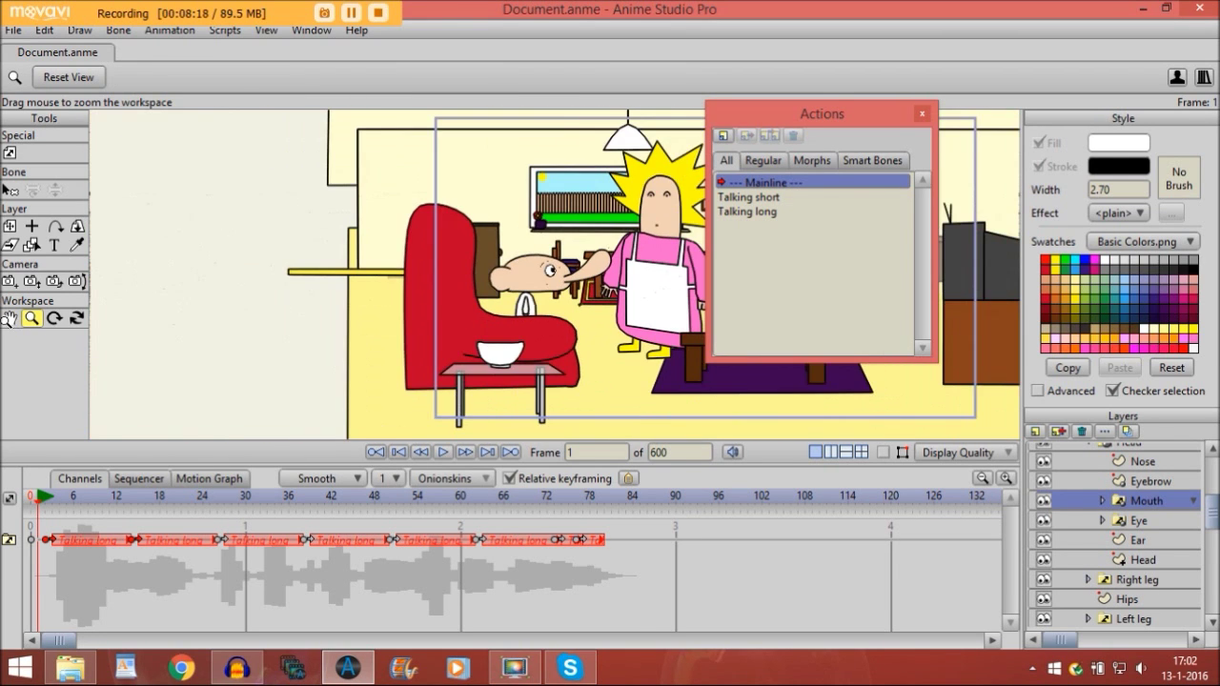
{"action": "key", "text": "F9"}
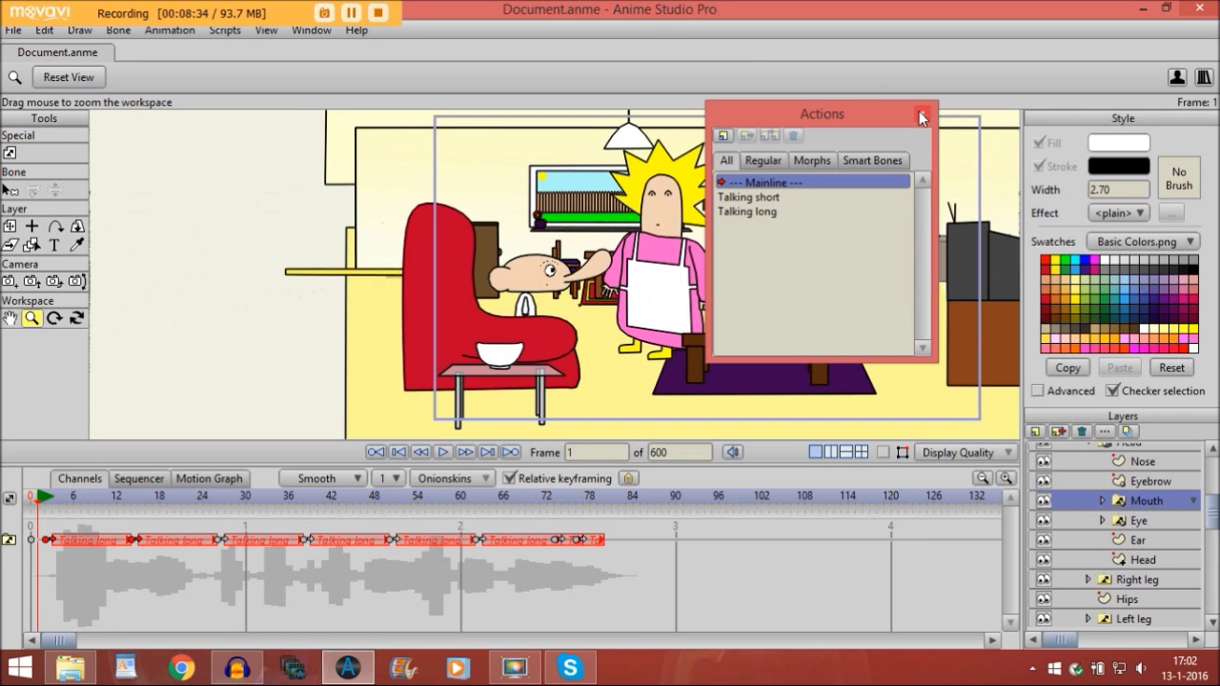
- Close the Actions window and play the scene to check the lip-sync
{"action": "left_click", "coordinate": [921, 113]}
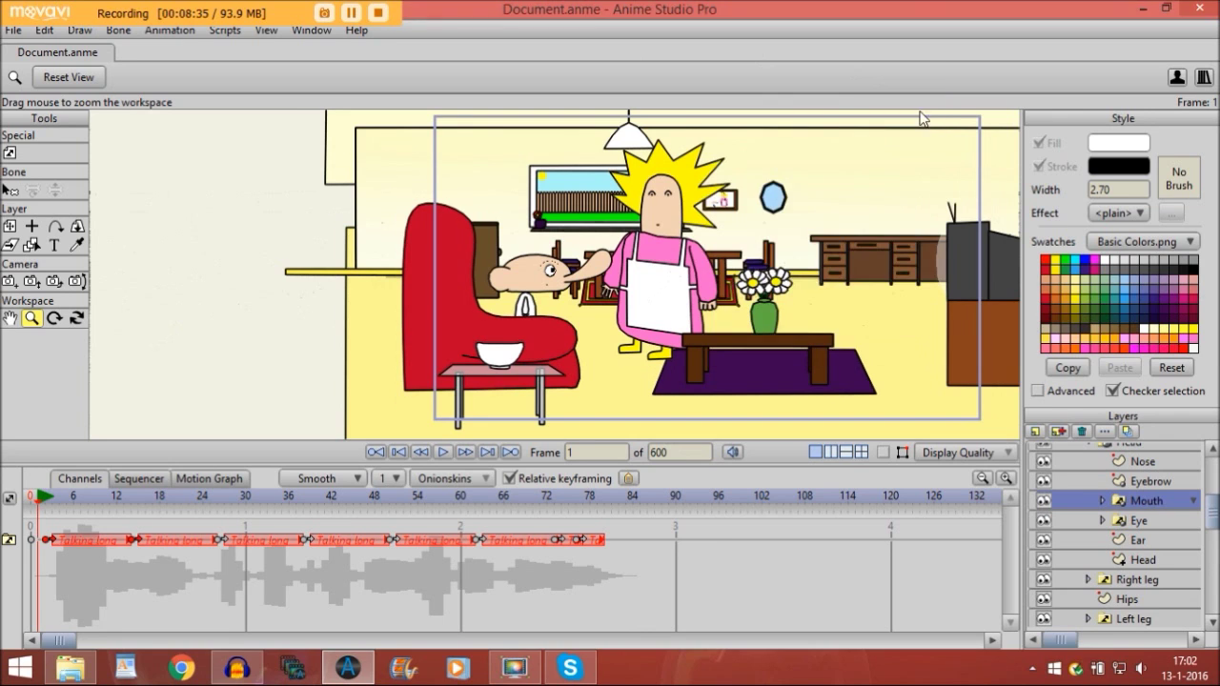
{"action": "left_click", "coordinate": [444, 453]}
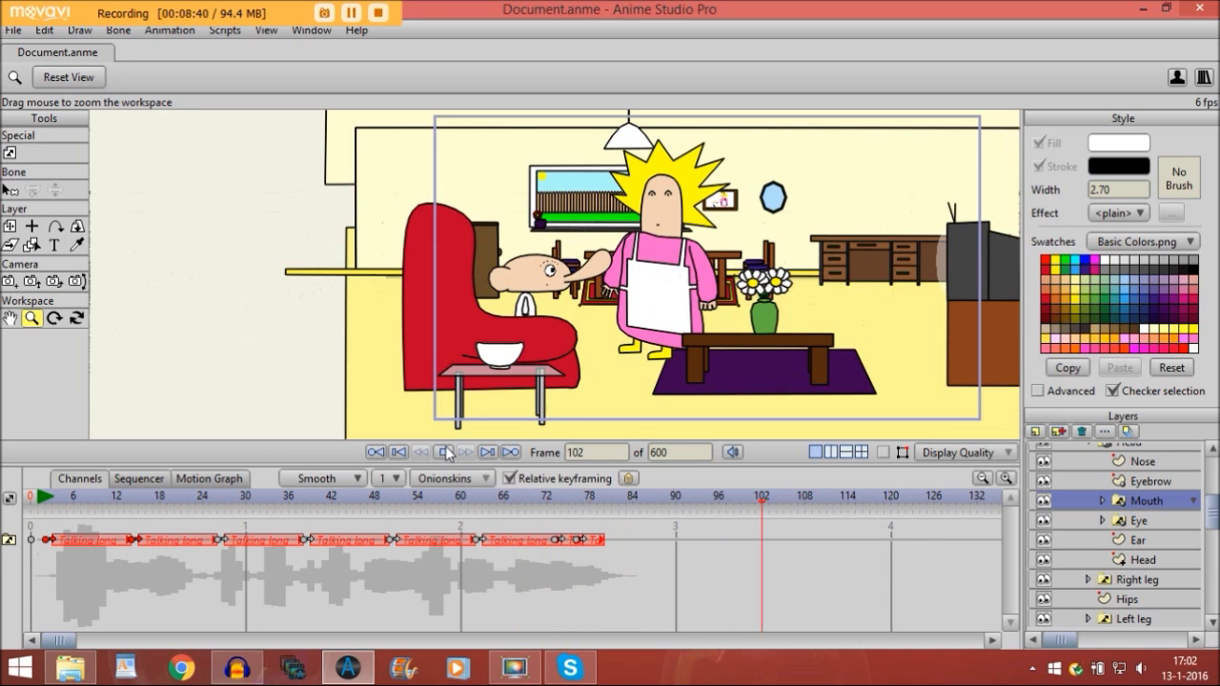
{"action": "key", "text": "space"}
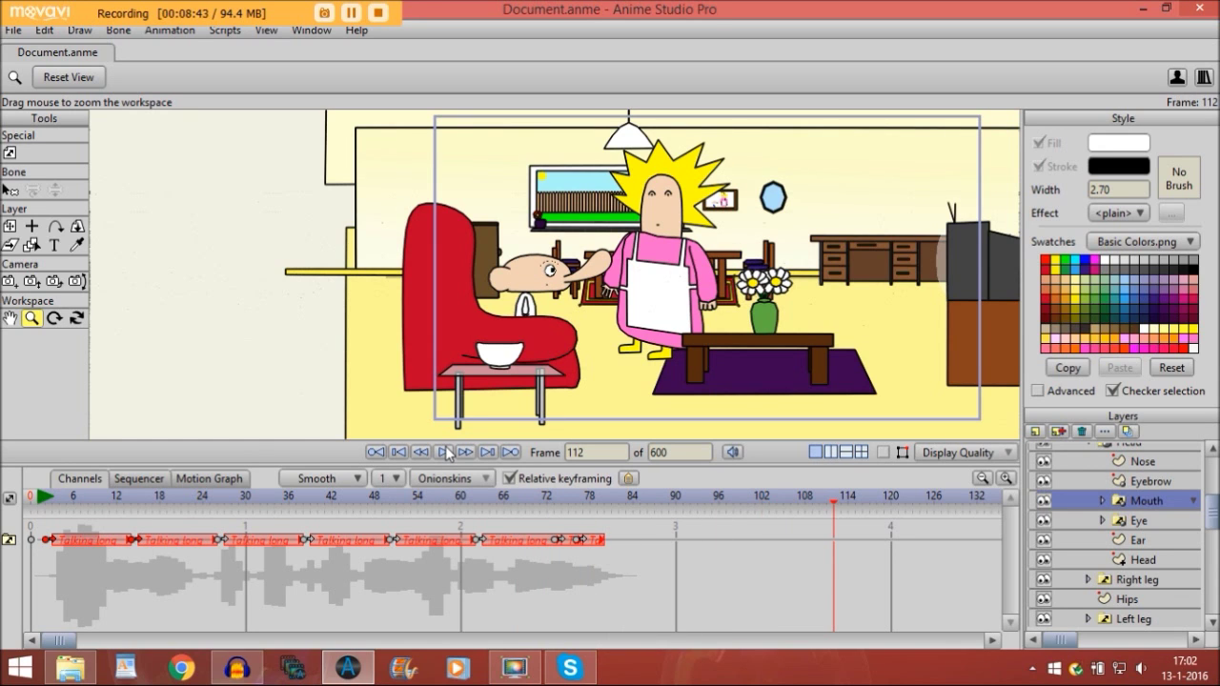